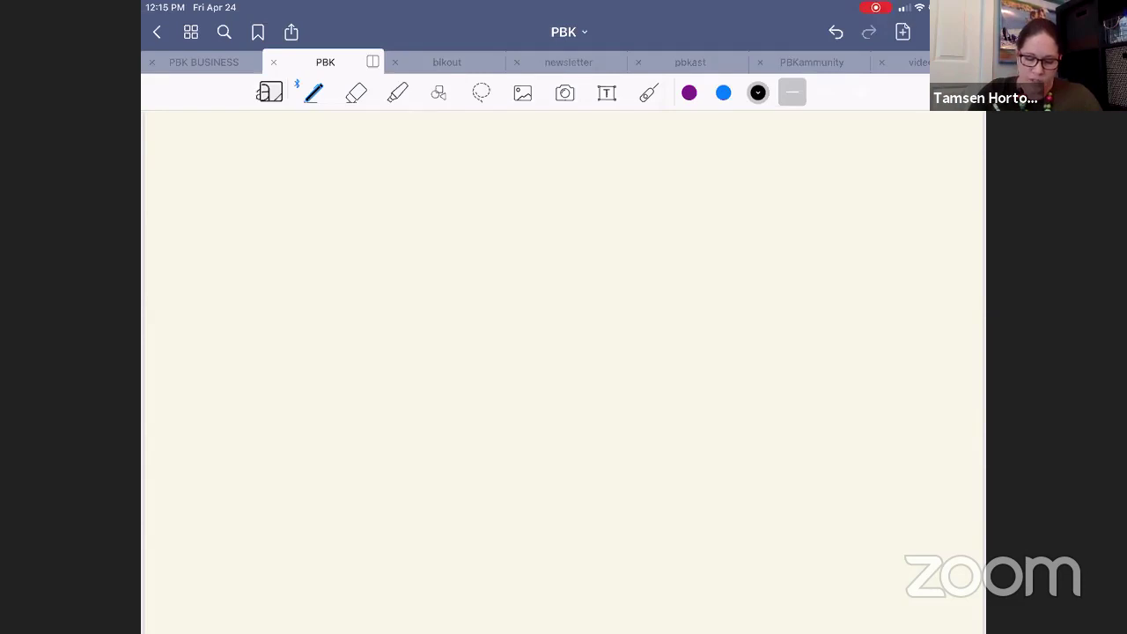
Handwrite the title "5-day challenge w/ Kajabi" in black in the page's upper-left corner
{"action": "left_click_drag", "start_coordinate": [172, 144], "coordinate": [170, 157]}
{"action": "mouse_move", "coordinate": [172, 138]}
{"action": "left_mouse_down"}
{"action": "mouse_move", "coordinate": [207, 157]}
{"action": "mouse_move", "coordinate": [222, 145]}
{"action": "mouse_move", "coordinate": [213, 190]}
{"action": "left_mouse_up"}
{"action": "mouse_move", "coordinate": [249, 141]}
{"action": "left_mouse_down"}
{"action": "mouse_move", "coordinate": [261, 155]}
{"action": "mouse_move", "coordinate": [301, 155]}
{"action": "mouse_move", "coordinate": [306, 174]}
{"action": "mouse_move", "coordinate": [328, 145]}
{"action": "left_mouse_up"}
{"action": "mouse_move", "coordinate": [183, 171]}
{"action": "left_mouse_down"}
{"action": "mouse_move", "coordinate": [199, 170]}
{"action": "mouse_move", "coordinate": [203, 192]}
{"action": "mouse_move", "coordinate": [238, 181]}
{"action": "left_mouse_up"}
{"action": "mouse_move", "coordinate": [248, 166]}
{"action": "left_mouse_down"}
{"action": "mouse_move", "coordinate": [252, 195]}
{"action": "mouse_move", "coordinate": [256, 180]}
{"action": "mouse_move", "coordinate": [278, 180]}
{"action": "left_mouse_up"}
{"action": "left_click_drag", "start_coordinate": [281, 171], "coordinate": [282, 178]}
Handwrite the first list item, a circled 1 followed by "NP2NYC", below the title
{"action": "left_click_drag", "start_coordinate": [170, 212], "coordinate": [171, 231]}
{"action": "mouse_move", "coordinate": [174, 208]}
{"action": "left_mouse_down"}
{"action": "mouse_move", "coordinate": [164, 227]}
{"action": "mouse_move", "coordinate": [176, 206]}
{"action": "mouse_move", "coordinate": [203, 216]}
{"action": "mouse_move", "coordinate": [204, 231]}
{"action": "left_mouse_up"}
{"action": "mouse_move", "coordinate": [208, 215]}
{"action": "left_mouse_down"}
{"action": "mouse_move", "coordinate": [209, 235]}
{"action": "mouse_move", "coordinate": [245, 226]}
{"action": "left_mouse_up"}
{"action": "mouse_move", "coordinate": [250, 215]}
{"action": "left_mouse_down"}
{"action": "mouse_move", "coordinate": [249, 238]}
{"action": "mouse_move", "coordinate": [266, 227]}
{"action": "left_mouse_up"}
Handwrite an underlined "NP" heading beside the title, with "cold" and "readmagnet" beneath it
{"action": "mouse_move", "coordinate": [404, 157]}
{"action": "left_mouse_down"}
{"action": "mouse_move", "coordinate": [415, 142]}
{"action": "mouse_move", "coordinate": [421, 152]}
{"action": "left_mouse_up"}
{"action": "mouse_move", "coordinate": [397, 164]}
{"action": "left_mouse_down"}
{"action": "mouse_move", "coordinate": [438, 160]}
{"action": "mouse_move", "coordinate": [394, 189]}
{"action": "mouse_move", "coordinate": [402, 180]}
{"action": "left_mouse_up"}
{"action": "mouse_move", "coordinate": [410, 173]}
{"action": "left_mouse_down"}
{"action": "mouse_move", "coordinate": [410, 188]}
{"action": "mouse_move", "coordinate": [424, 188]}
{"action": "mouse_move", "coordinate": [401, 201]}
{"action": "mouse_move", "coordinate": [420, 210]}
{"action": "mouse_move", "coordinate": [430, 195]}
{"action": "left_mouse_up"}
{"action": "left_click_drag", "start_coordinate": [433, 210], "coordinate": [447, 209]}
{"action": "mouse_move", "coordinate": [455, 202]}
{"action": "left_mouse_down"}
{"action": "mouse_move", "coordinate": [438, 227]}
{"action": "mouse_move", "coordinate": [466, 209]}
{"action": "left_mouse_up"}
{"action": "left_click_drag", "start_coordinate": [469, 205], "coordinate": [480, 209]}
{"action": "left_click_drag", "start_coordinate": [473, 199], "coordinate": [484, 198]}
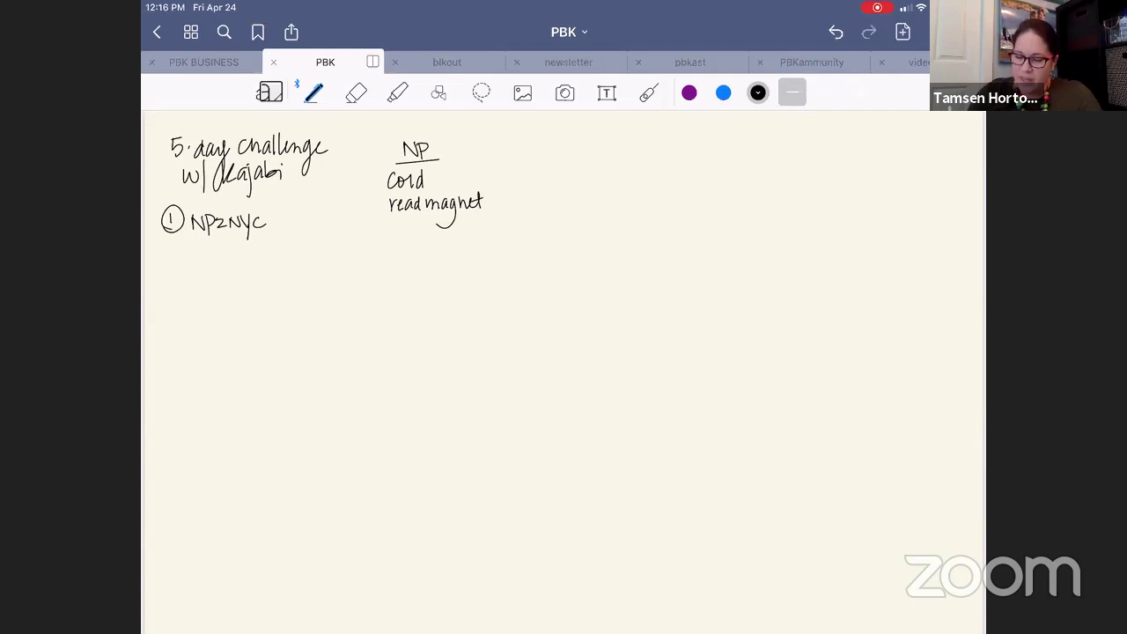
Handwrite an underlined "NYC" heading at the far end of the heading row, with "$$$" beneath it
{"action": "mouse_move", "coordinate": [774, 161]}
{"action": "left_mouse_down"}
{"action": "mouse_move", "coordinate": [796, 151]}
{"action": "mouse_move", "coordinate": [792, 167]}
{"action": "left_mouse_up"}
{"action": "mouse_move", "coordinate": [806, 148]}
{"action": "left_mouse_down"}
{"action": "mouse_move", "coordinate": [799, 159]}
{"action": "mouse_move", "coordinate": [810, 160]}
{"action": "left_mouse_up"}
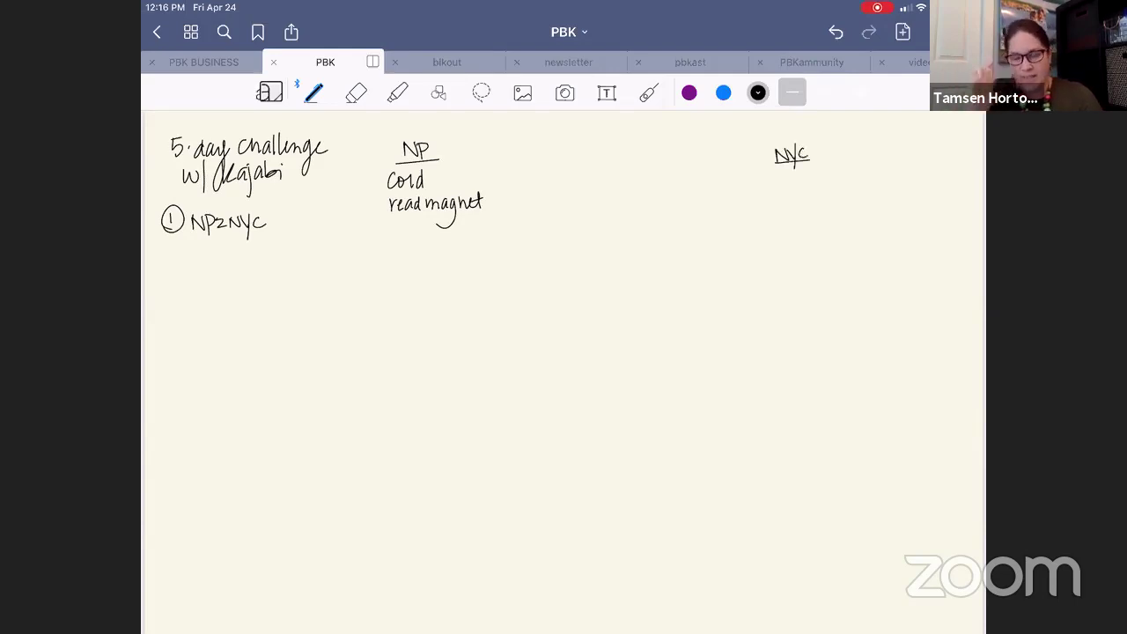
{"action": "left_click_drag", "start_coordinate": [783, 172], "coordinate": [776, 185]}
{"action": "left_click_drag", "start_coordinate": [780, 162], "coordinate": [780, 189]}
{"action": "left_click_drag", "start_coordinate": [799, 169], "coordinate": [790, 183]}
{"action": "mouse_move", "coordinate": [796, 166]}
{"action": "left_mouse_down"}
{"action": "mouse_move", "coordinate": [795, 186]}
{"action": "mouse_move", "coordinate": [806, 185]}
{"action": "left_mouse_up"}
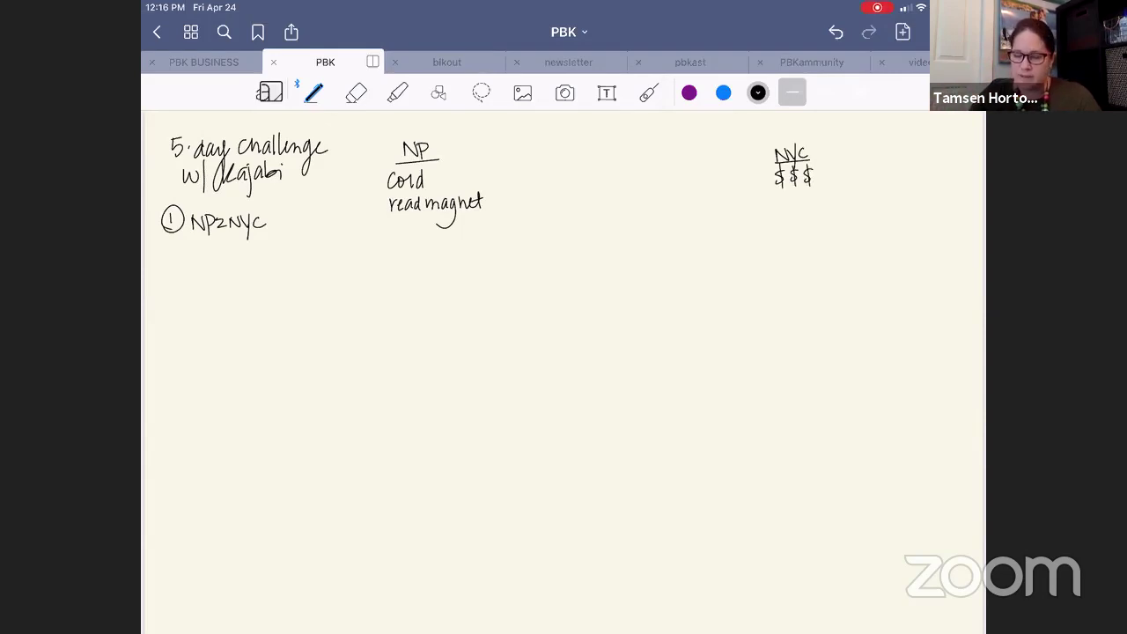
Trace the path from the NP column to the NYC column with the laser pointer
{"action": "left_click", "coordinate": [649, 92]}
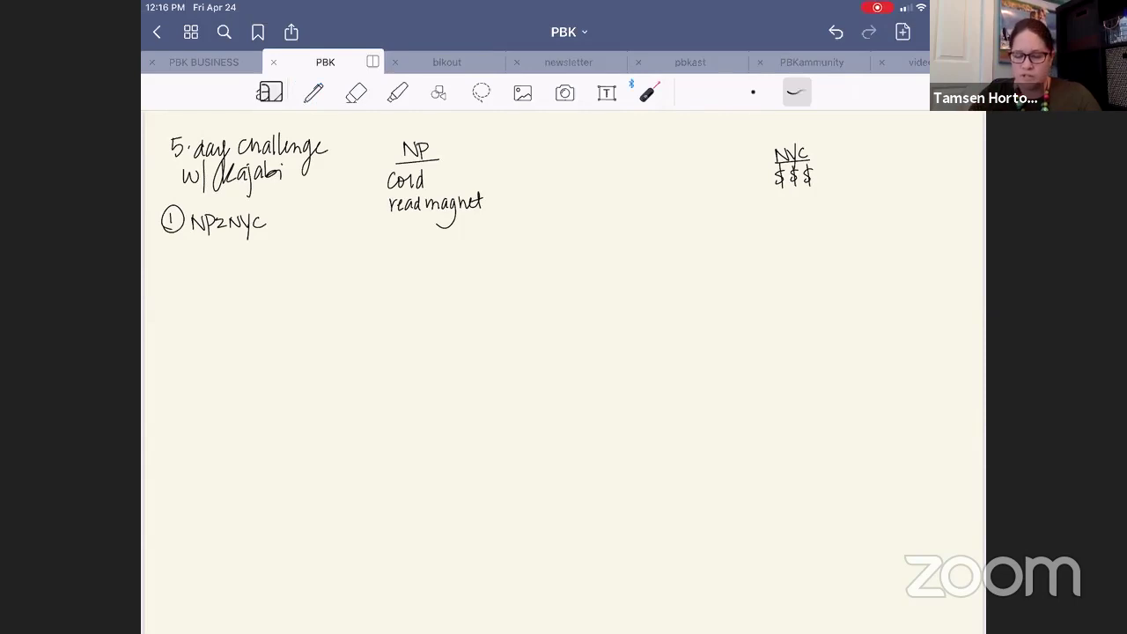
{"action": "left_click_drag", "start_coordinate": [426, 150], "coordinate": [788, 152]}
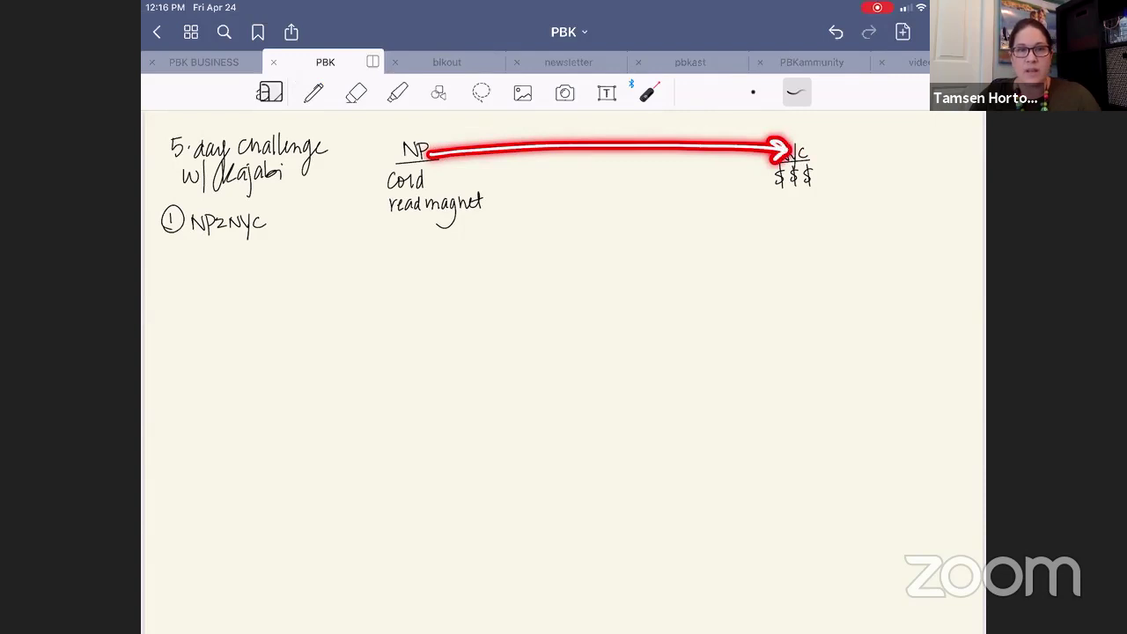
{"action": "mouse_move", "coordinate": [424, 155]}
{"action": "left_mouse_down"}
{"action": "mouse_move", "coordinate": [382, 153]}
{"action": "mouse_move", "coordinate": [440, 240]}
{"action": "mouse_move", "coordinate": [371, 324]}
{"action": "mouse_move", "coordinate": [259, 402]}
{"action": "mouse_move", "coordinate": [284, 559]}
{"action": "mouse_move", "coordinate": [337, 527]}
{"action": "mouse_move", "coordinate": [474, 542]}
{"action": "mouse_move", "coordinate": [618, 527]}
{"action": "mouse_move", "coordinate": [703, 412]}
{"action": "mouse_move", "coordinate": [548, 323]}
{"action": "mouse_move", "coordinate": [601, 168]}
{"action": "mouse_move", "coordinate": [618, 243]}
{"action": "mouse_move", "coordinate": [747, 332]}
{"action": "mouse_move", "coordinate": [762, 560]}
{"action": "mouse_move", "coordinate": [884, 412]}
{"action": "mouse_move", "coordinate": [841, 166]}
{"action": "mouse_move", "coordinate": [828, 167]}
{"action": "left_mouse_up"}
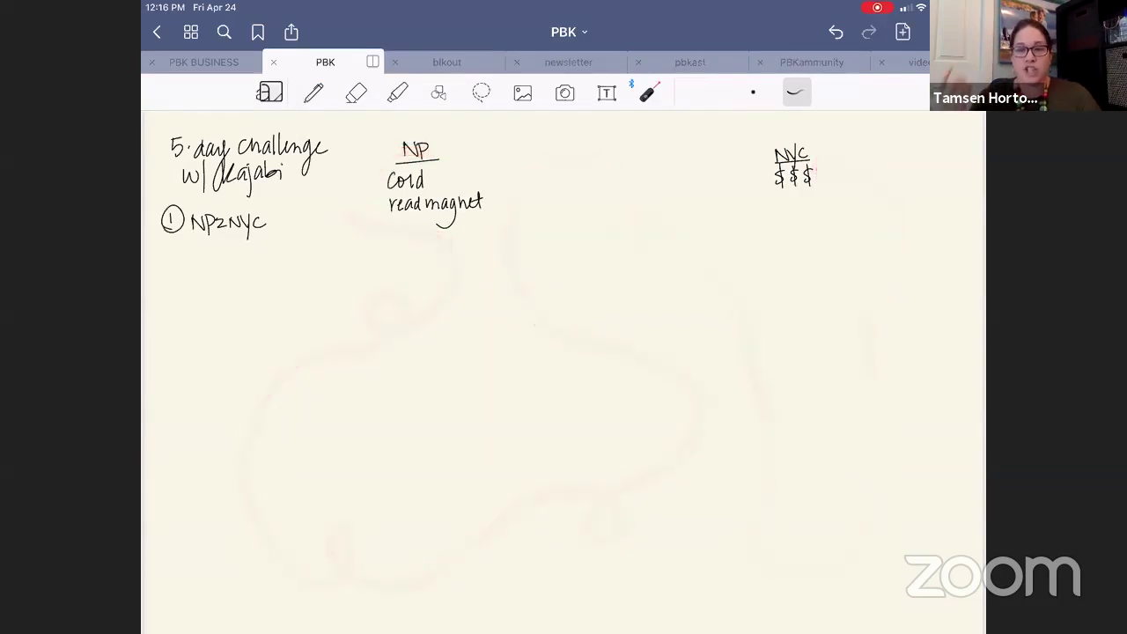
{"action": "mouse_move", "coordinate": [445, 183]}
{"action": "left_mouse_down"}
{"action": "mouse_move", "coordinate": [803, 175]}
{"action": "mouse_move", "coordinate": [780, 166]}
{"action": "mouse_move", "coordinate": [805, 177]}
{"action": "left_mouse_up"}
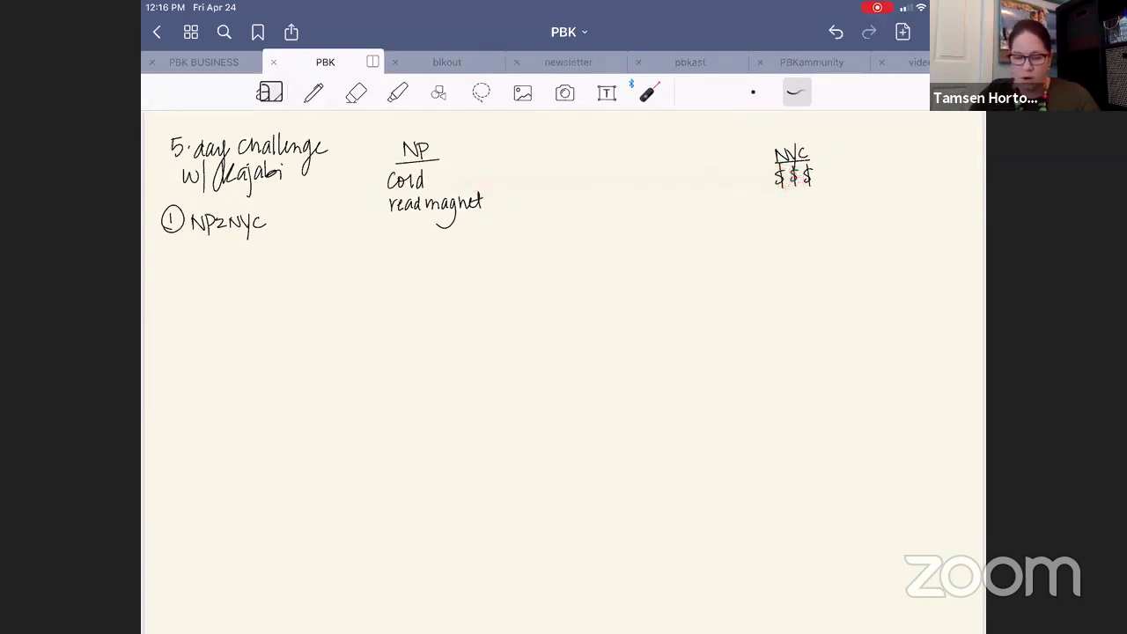
Handwrite an underlined "lm" heading beside the NP column, with "optin" and "5 day Ch." beneath it
{"action": "left_click", "coordinate": [314, 93]}
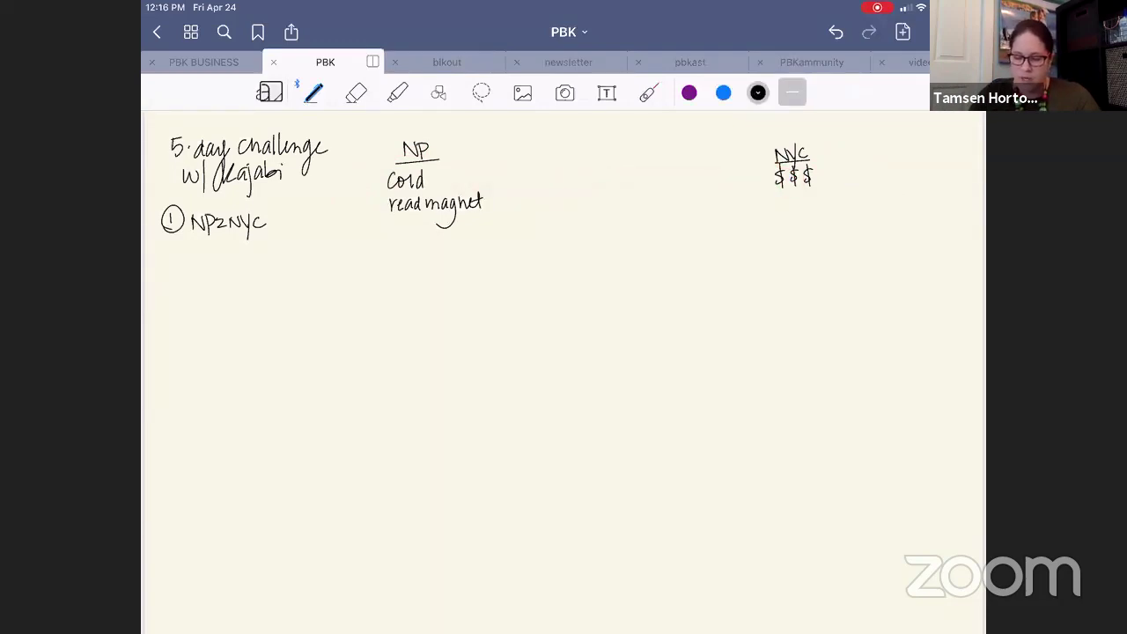
{"action": "left_click_drag", "start_coordinate": [529, 142], "coordinate": [555, 155]}
{"action": "mouse_move", "coordinate": [521, 160]}
{"action": "left_mouse_down"}
{"action": "mouse_move", "coordinate": [565, 156]}
{"action": "mouse_move", "coordinate": [527, 183]}
{"action": "mouse_move", "coordinate": [567, 183]}
{"action": "mouse_move", "coordinate": [531, 208]}
{"action": "mouse_move", "coordinate": [543, 211]}
{"action": "left_mouse_up"}
{"action": "left_click_drag", "start_coordinate": [551, 202], "coordinate": [560, 209]}
{"action": "mouse_move", "coordinate": [562, 199]}
{"action": "left_mouse_down"}
{"action": "mouse_move", "coordinate": [553, 236]}
{"action": "mouse_move", "coordinate": [566, 210]}
{"action": "left_mouse_up"}
{"action": "left_click_drag", "start_coordinate": [572, 195], "coordinate": [580, 210]}
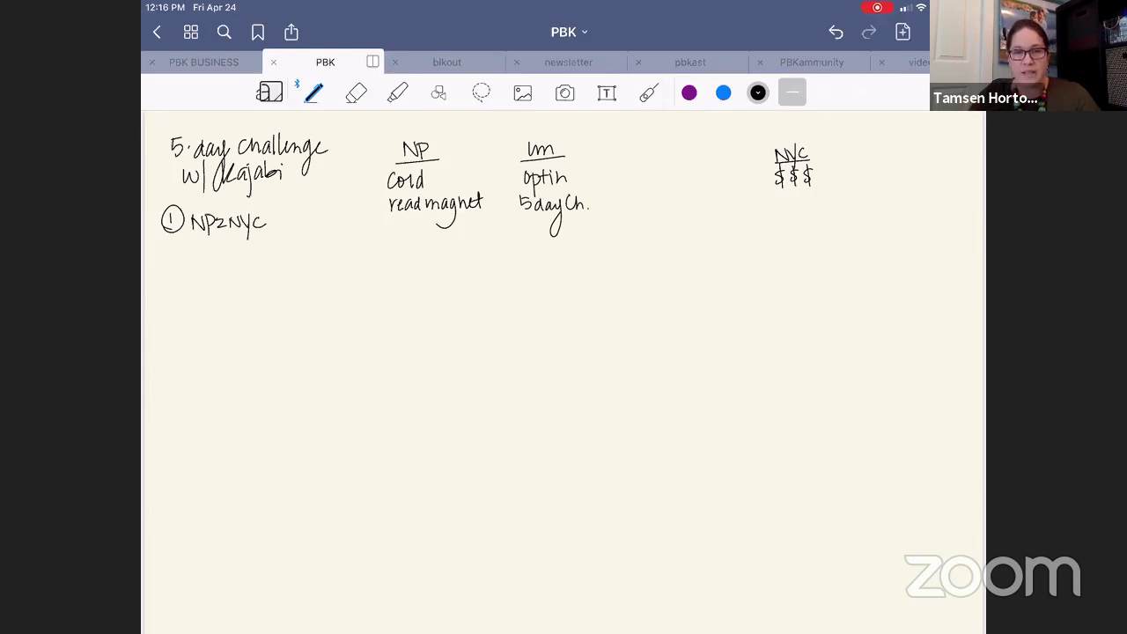
Handwrite an underlined "Intro" heading between the lm and NYC columns, with a single "$" beneath it
{"action": "mouse_move", "coordinate": [648, 143]}
{"action": "left_mouse_down"}
{"action": "mouse_move", "coordinate": [648, 160]}
{"action": "mouse_move", "coordinate": [668, 157]}
{"action": "left_mouse_up"}
{"action": "left_click_drag", "start_coordinate": [669, 159], "coordinate": [698, 161]}
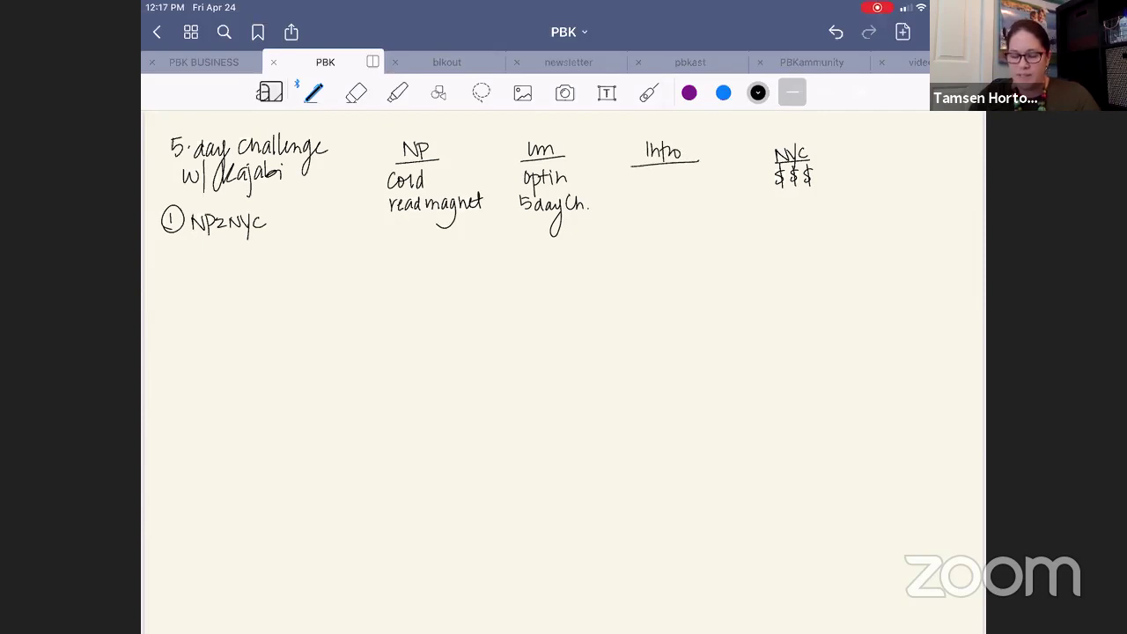
{"action": "left_click_drag", "start_coordinate": [670, 175], "coordinate": [667, 197]}
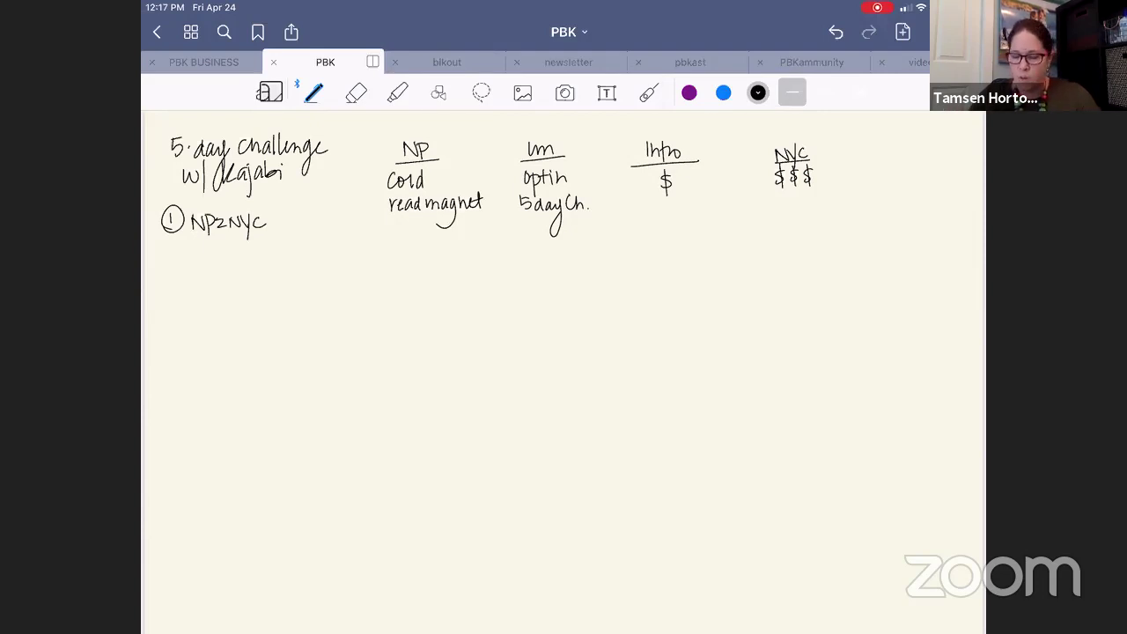
Handwrite "tripwire, lilypad" above the Intro heading
{"action": "mouse_move", "coordinate": [627, 120]}
{"action": "left_mouse_down"}
{"action": "mouse_move", "coordinate": [627, 139]}
{"action": "mouse_move", "coordinate": [634, 129]}
{"action": "left_mouse_up"}
{"action": "left_click_drag", "start_coordinate": [631, 137], "coordinate": [640, 138]}
{"action": "mouse_move", "coordinate": [644, 128]}
{"action": "left_mouse_down"}
{"action": "mouse_move", "coordinate": [645, 147]}
{"action": "mouse_move", "coordinate": [673, 130]}
{"action": "left_mouse_up"}
{"action": "left_click_drag", "start_coordinate": [672, 134], "coordinate": [688, 138]}
{"action": "left_click_drag", "start_coordinate": [692, 130], "coordinate": [700, 135]}
{"action": "left_click_drag", "start_coordinate": [705, 128], "coordinate": [709, 152]}
{"action": "mouse_move", "coordinate": [715, 129]}
{"action": "left_mouse_down"}
{"action": "mouse_move", "coordinate": [716, 148]}
{"action": "mouse_move", "coordinate": [722, 134]}
{"action": "left_mouse_up"}
{"action": "left_click_drag", "start_coordinate": [724, 137], "coordinate": [736, 138]}
Trace laser-pointer paths from "5 day Ch." to the Intro and NYC columns, and point out the lm column
{"action": "left_click", "coordinate": [648, 93]}
{"action": "mouse_move", "coordinate": [545, 219]}
{"action": "left_mouse_down"}
{"action": "mouse_move", "coordinate": [760, 218]}
{"action": "mouse_move", "coordinate": [785, 187]}
{"action": "left_mouse_up"}
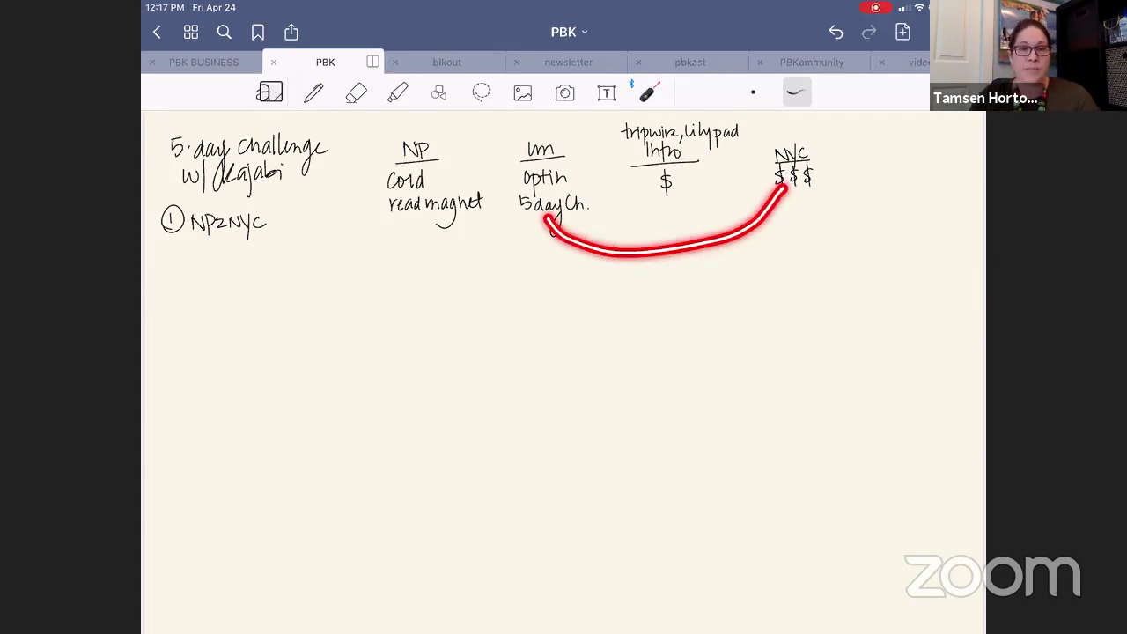
{"action": "mouse_move", "coordinate": [541, 213]}
{"action": "left_mouse_down"}
{"action": "mouse_move", "coordinate": [661, 232]}
{"action": "mouse_move", "coordinate": [662, 197]}
{"action": "mouse_move", "coordinate": [678, 217]}
{"action": "left_mouse_up"}
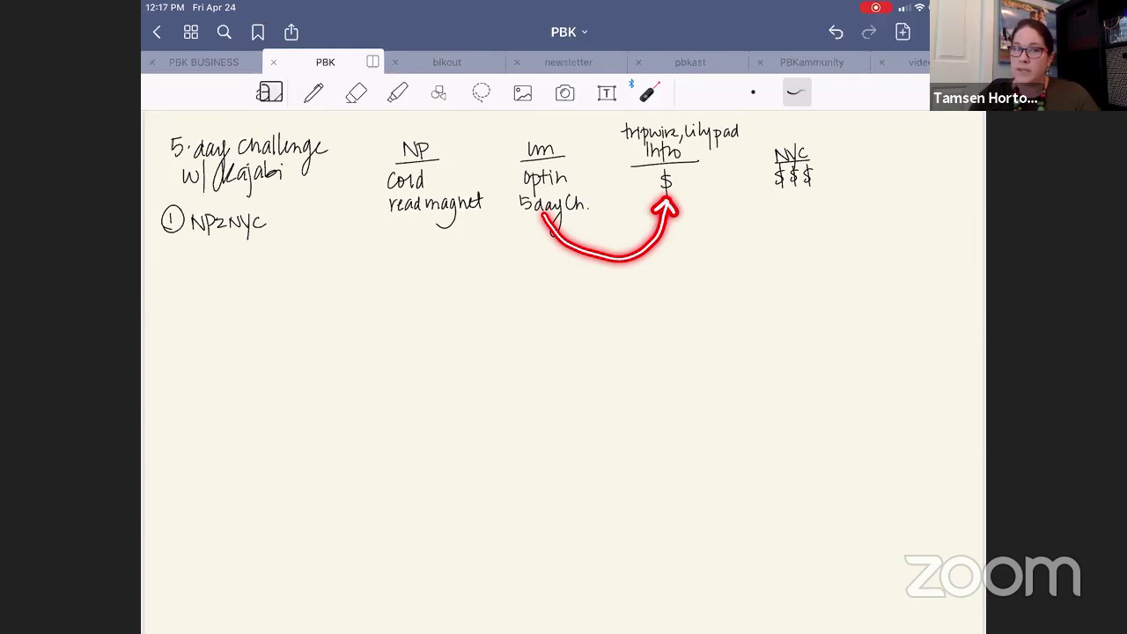
{"action": "mouse_move", "coordinate": [669, 204]}
{"action": "left_mouse_down"}
{"action": "mouse_move", "coordinate": [742, 177]}
{"action": "mouse_move", "coordinate": [774, 178]}
{"action": "mouse_move", "coordinate": [757, 188]}
{"action": "left_mouse_up"}
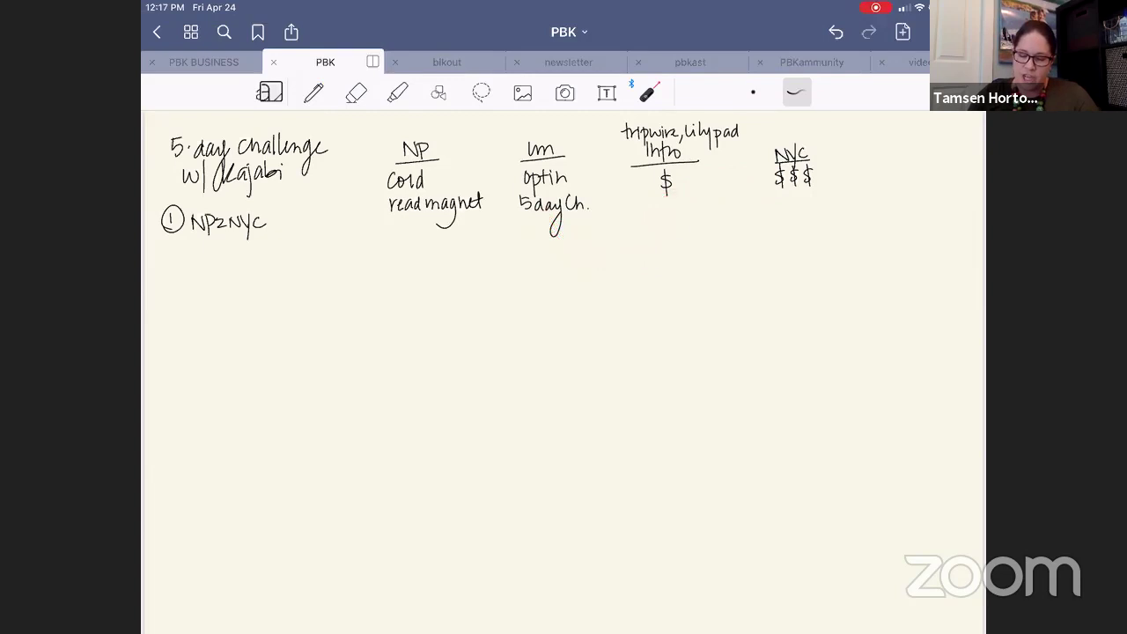
{"action": "left_click_drag", "start_coordinate": [516, 222], "coordinate": [607, 222]}
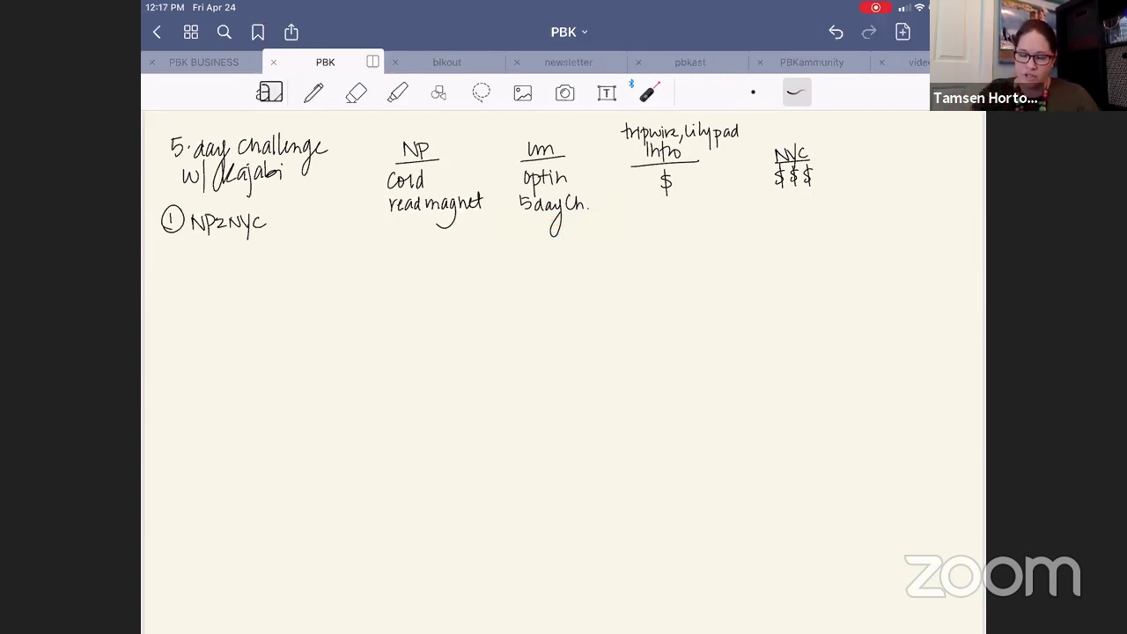
Draw a thick straight divider with the shape tool below the four columns, and pen a circled 2 under item 1
{"action": "left_click", "coordinate": [438, 91]}
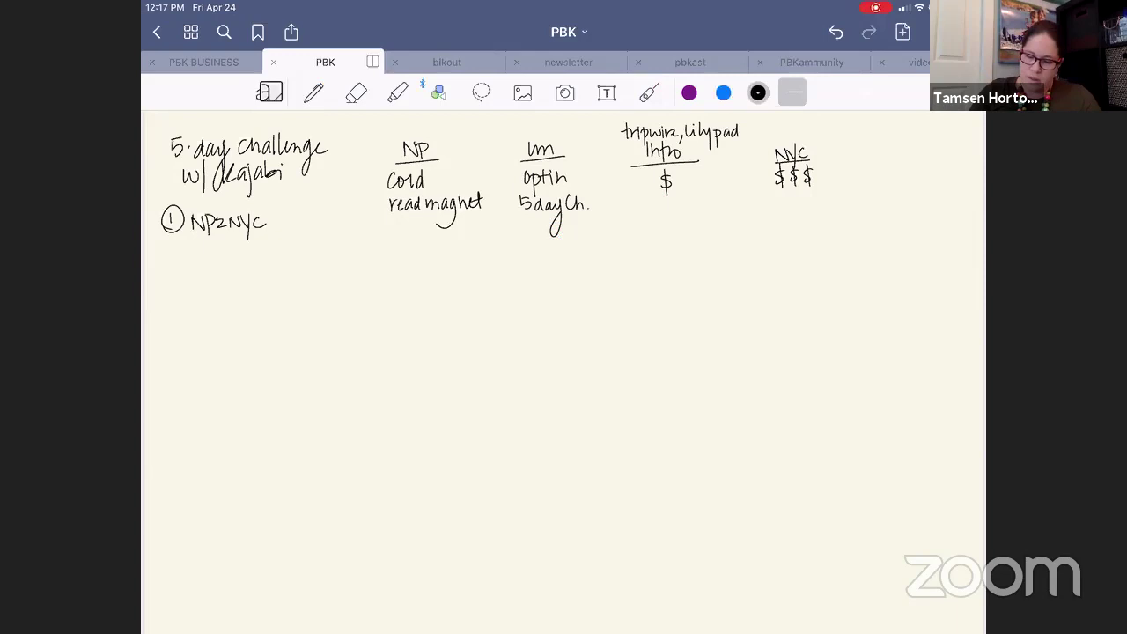
{"action": "left_click_drag", "start_coordinate": [362, 235], "coordinate": [956, 232]}
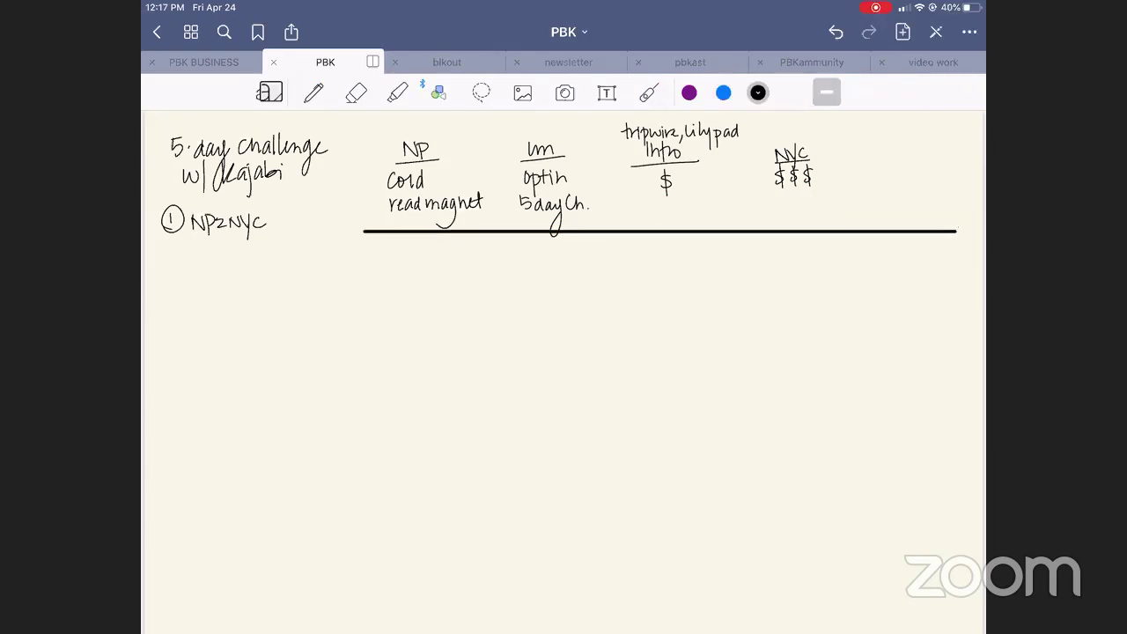
{"action": "left_click", "coordinate": [313, 92]}
{"action": "mouse_move", "coordinate": [166, 256]}
{"action": "left_mouse_down"}
{"action": "mouse_move", "coordinate": [189, 270]}
{"action": "mouse_move", "coordinate": [167, 243]}
{"action": "left_mouse_up"}
{"action": "left_click", "coordinate": [793, 93]}
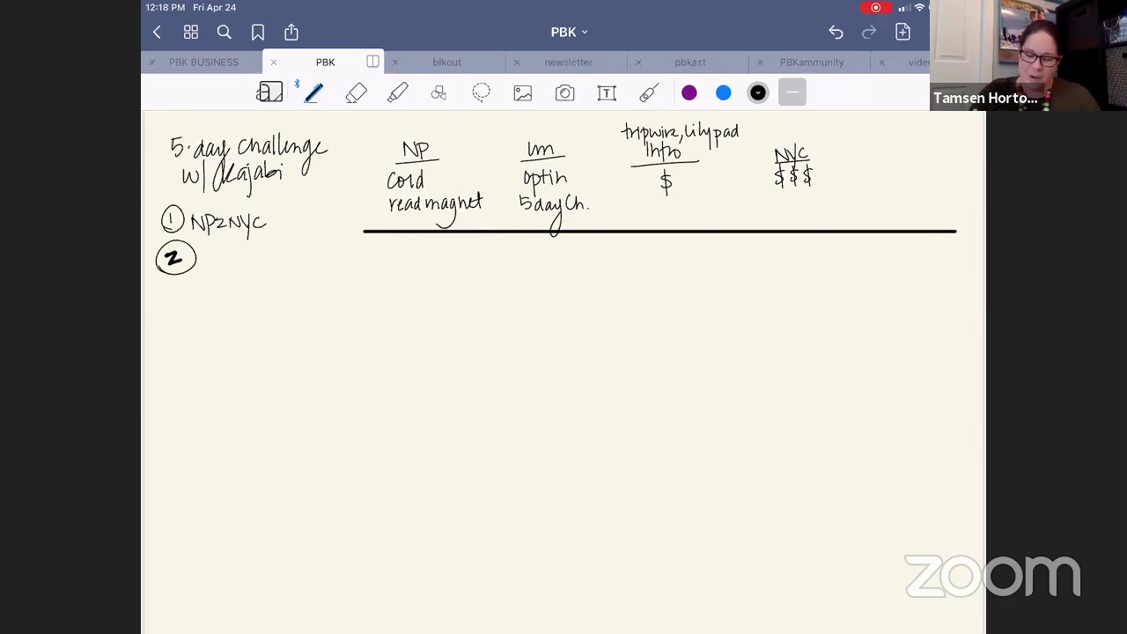
Sketch a box below the lm column containing "Form" and "/page/", with an arrow leading down out of it
{"action": "mouse_move", "coordinate": [520, 251]}
{"action": "left_mouse_down"}
{"action": "mouse_move", "coordinate": [524, 301]}
{"action": "mouse_move", "coordinate": [595, 335]}
{"action": "mouse_move", "coordinate": [600, 266]}
{"action": "mouse_move", "coordinate": [532, 250]}
{"action": "left_mouse_up"}
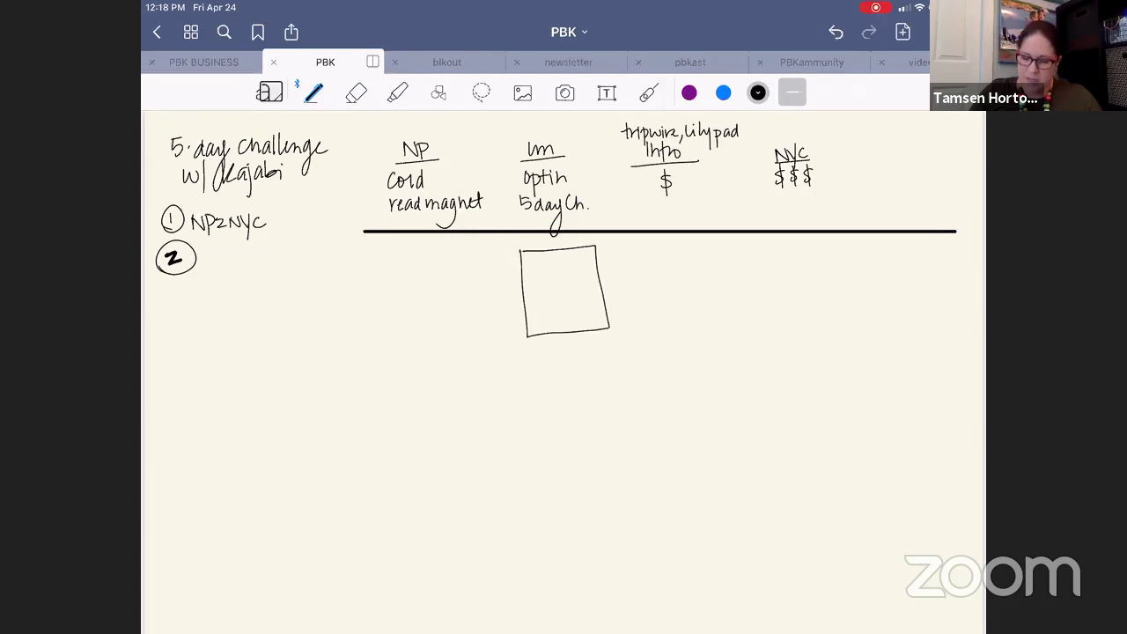
{"action": "mouse_move", "coordinate": [540, 331]}
{"action": "left_mouse_down"}
{"action": "mouse_move", "coordinate": [567, 328]}
{"action": "mouse_move", "coordinate": [579, 340]}
{"action": "mouse_move", "coordinate": [588, 325]}
{"action": "mouse_move", "coordinate": [590, 341]}
{"action": "left_mouse_up"}
{"action": "left_click_drag", "start_coordinate": [535, 264], "coordinate": [577, 276]}
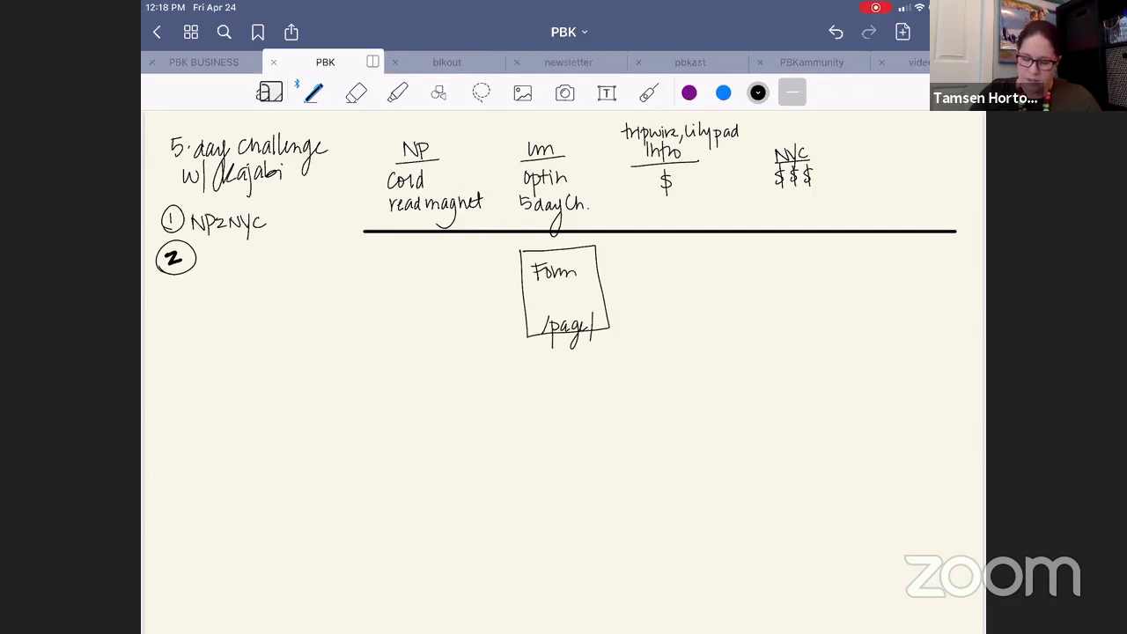
{"action": "left_click_drag", "start_coordinate": [534, 324], "coordinate": [543, 354]}
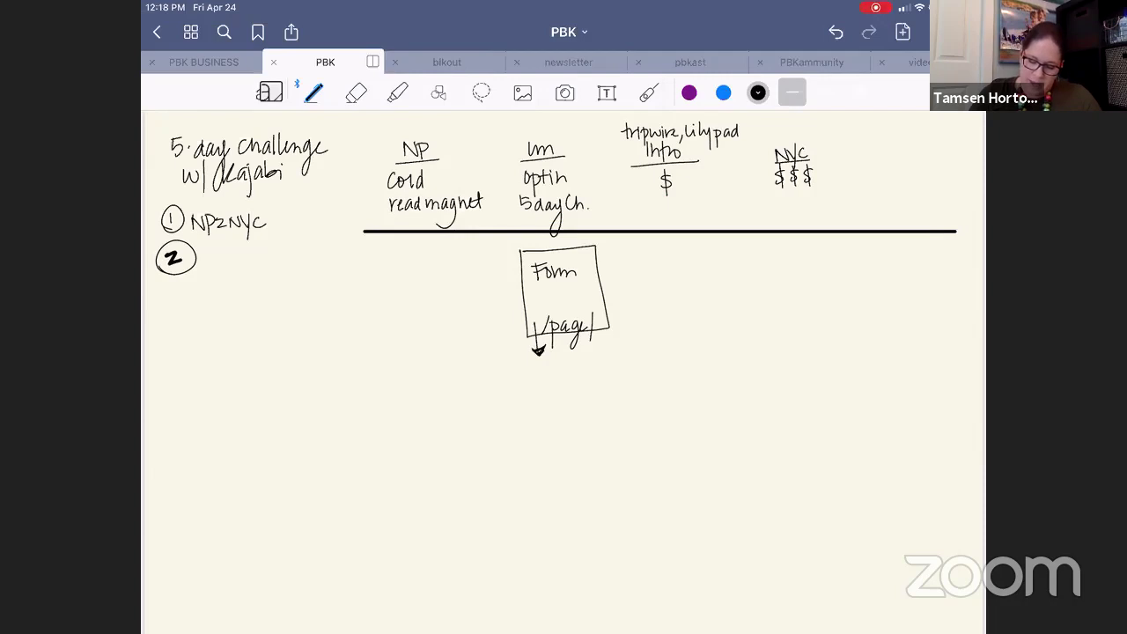
Handwrite "Kajabi (ecosystem)" below the arrow from the Form box
{"action": "left_click_drag", "start_coordinate": [518, 368], "coordinate": [521, 384]}
{"action": "mouse_move", "coordinate": [532, 377]}
{"action": "left_mouse_down"}
{"action": "mouse_move", "coordinate": [533, 400]}
{"action": "mouse_move", "coordinate": [557, 384]}
{"action": "left_mouse_up"}
{"action": "left_click_drag", "start_coordinate": [562, 375], "coordinate": [595, 373]}
{"action": "mouse_move", "coordinate": [604, 370]}
{"action": "left_mouse_down"}
{"action": "mouse_move", "coordinate": [612, 398]}
{"action": "mouse_move", "coordinate": [616, 379]}
{"action": "mouse_move", "coordinate": [644, 377]}
{"action": "left_mouse_up"}
{"action": "left_click_drag", "start_coordinate": [575, 361], "coordinate": [571, 387]}
{"action": "left_click_drag", "start_coordinate": [643, 356], "coordinate": [644, 386]}
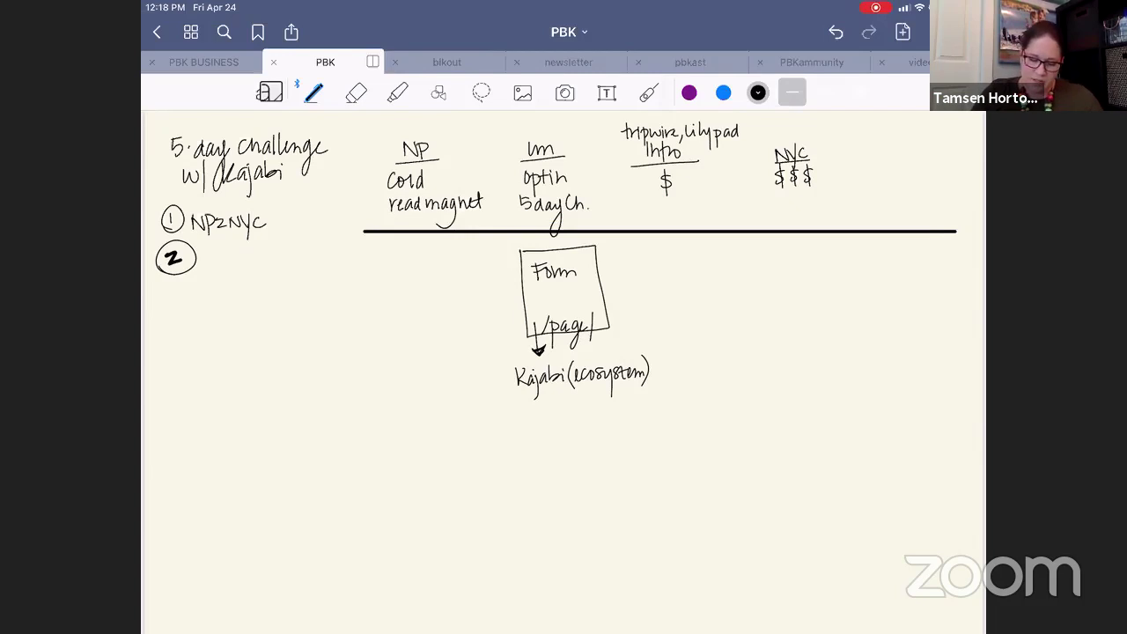
Handwrite an underlined "Kontent" heading below the divider under NP, with the numbers 1 to 5 listed beneath it
{"action": "mouse_move", "coordinate": [378, 244]}
{"action": "left_mouse_down"}
{"action": "mouse_move", "coordinate": [391, 263]}
{"action": "mouse_move", "coordinate": [431, 262]}
{"action": "left_mouse_up"}
{"action": "mouse_move", "coordinate": [431, 247]}
{"action": "left_mouse_down"}
{"action": "mouse_move", "coordinate": [437, 262]}
{"action": "mouse_move", "coordinate": [440, 252]}
{"action": "left_mouse_up"}
{"action": "left_click_drag", "start_coordinate": [364, 265], "coordinate": [446, 264]}
{"action": "left_click_drag", "start_coordinate": [368, 276], "coordinate": [378, 421]}
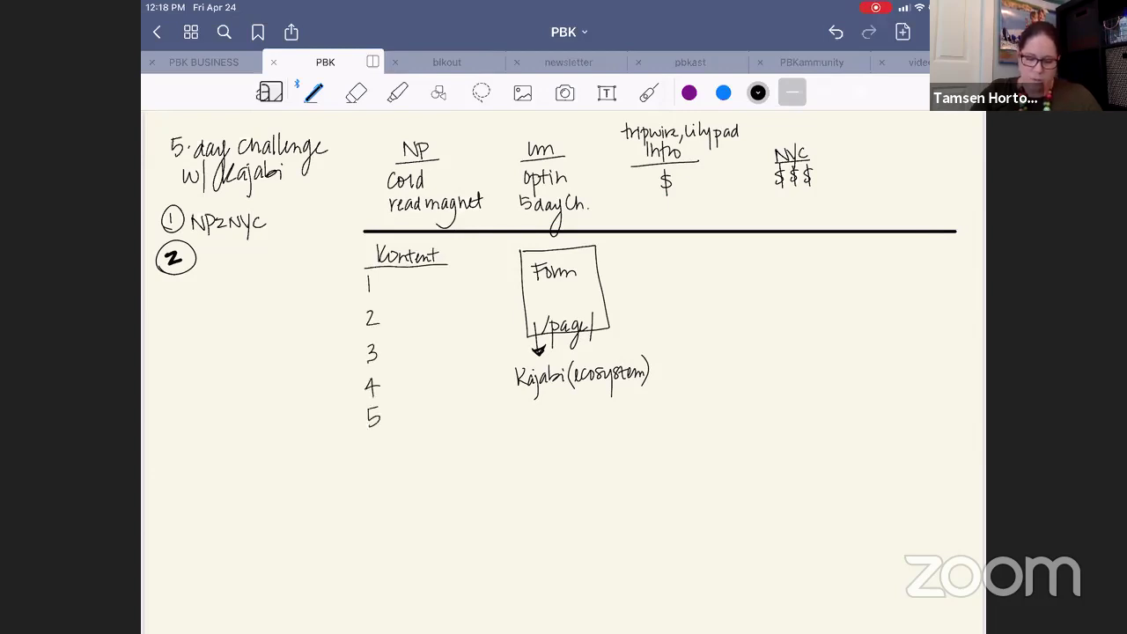
Double-underline the 5 in the Kontent list and handwrite "6 next? Intro offer" beneath it
{"action": "mouse_move", "coordinate": [361, 433]}
{"action": "left_mouse_down"}
{"action": "mouse_move", "coordinate": [389, 423]}
{"action": "mouse_move", "coordinate": [371, 462]}
{"action": "mouse_move", "coordinate": [413, 462]}
{"action": "left_mouse_up"}
{"action": "left_click_drag", "start_coordinate": [410, 455], "coordinate": [430, 459]}
{"action": "mouse_move", "coordinate": [432, 449]}
{"action": "left_mouse_down"}
{"action": "mouse_move", "coordinate": [420, 460]}
{"action": "mouse_move", "coordinate": [449, 452]}
{"action": "mouse_move", "coordinate": [396, 484]}
{"action": "mouse_move", "coordinate": [410, 485]}
{"action": "left_mouse_up"}
{"action": "left_click", "coordinate": [449, 458]}
{"action": "left_click_drag", "start_coordinate": [411, 472], "coordinate": [440, 479]}
{"action": "mouse_move", "coordinate": [451, 465]}
{"action": "left_mouse_down"}
{"action": "mouse_move", "coordinate": [449, 490]}
{"action": "mouse_move", "coordinate": [477, 472]}
{"action": "left_mouse_up"}
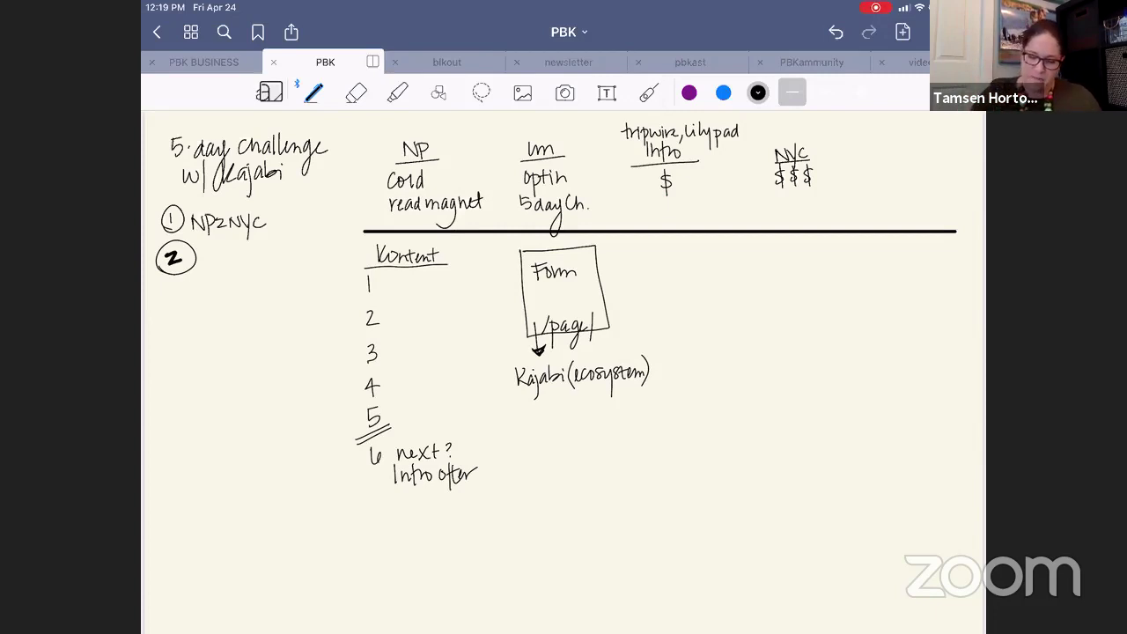
Sketch a large empty box below "Kajabi (ecosystem)" and label it "/product/" along its upper edge
{"action": "mouse_move", "coordinate": [530, 429]}
{"action": "left_mouse_down"}
{"action": "mouse_move", "coordinate": [533, 562]}
{"action": "mouse_move", "coordinate": [647, 564]}
{"action": "mouse_move", "coordinate": [643, 494]}
{"action": "mouse_move", "coordinate": [588, 425]}
{"action": "mouse_move", "coordinate": [531, 428]}
{"action": "mouse_move", "coordinate": [583, 407]}
{"action": "mouse_move", "coordinate": [600, 420]}
{"action": "left_mouse_up"}
{"action": "left_click_drag", "start_coordinate": [605, 406], "coordinate": [612, 433]}
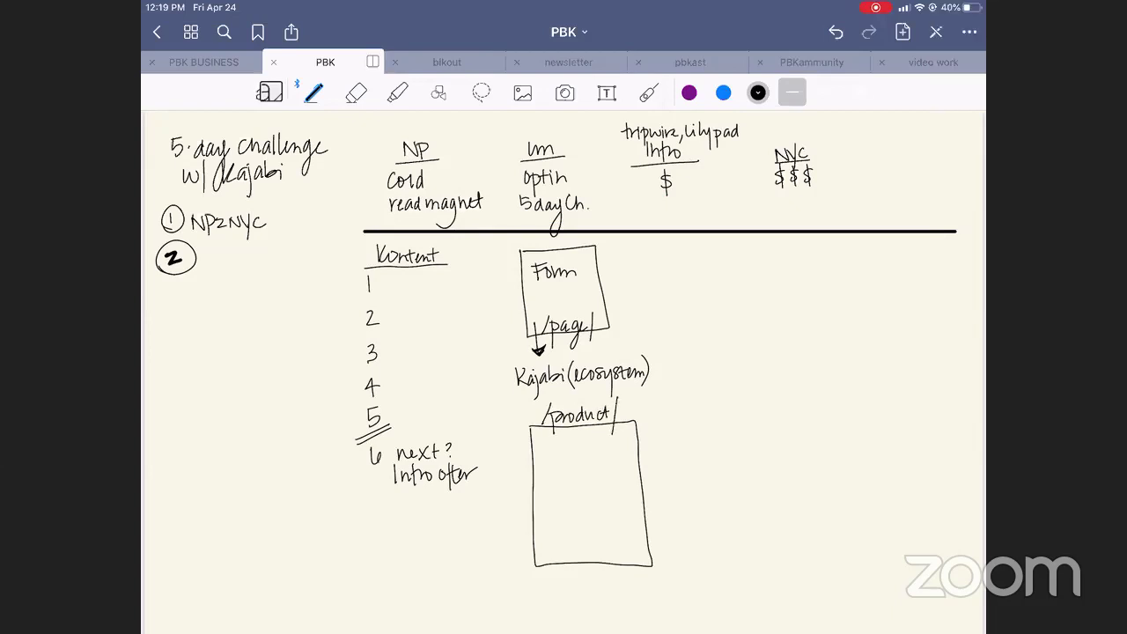
Underscore the Intro and NYC columns with the laser pointer
{"action": "left_click", "coordinate": [648, 92]}
{"action": "left_click_drag", "start_coordinate": [625, 222], "coordinate": [855, 217]}
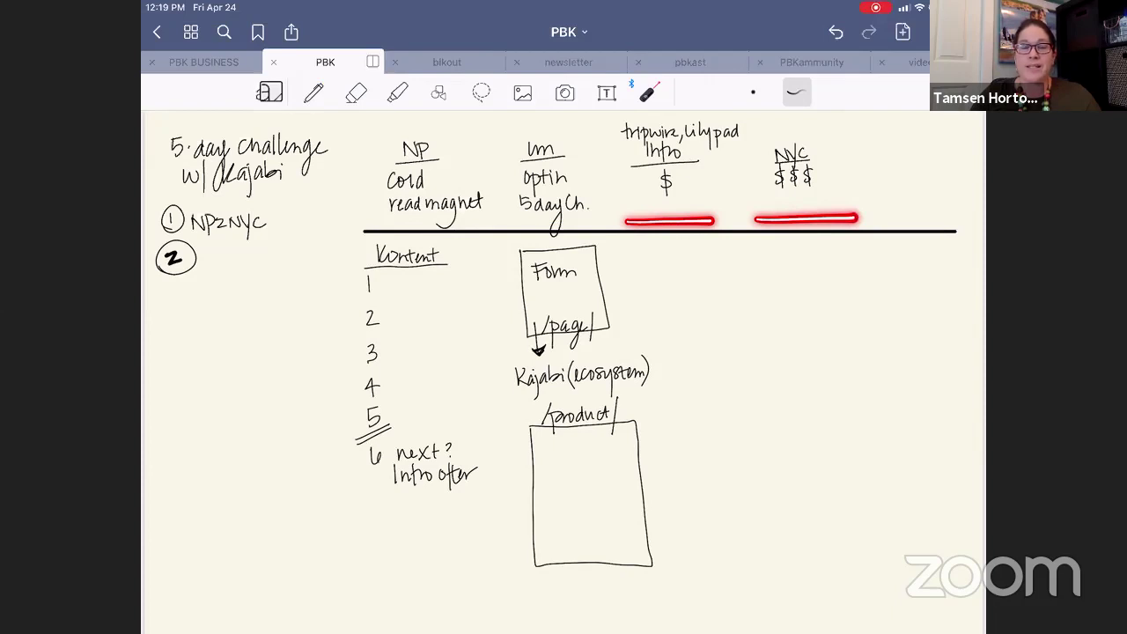
{"action": "left_click_drag", "start_coordinate": [851, 219], "coordinate": [856, 213]}
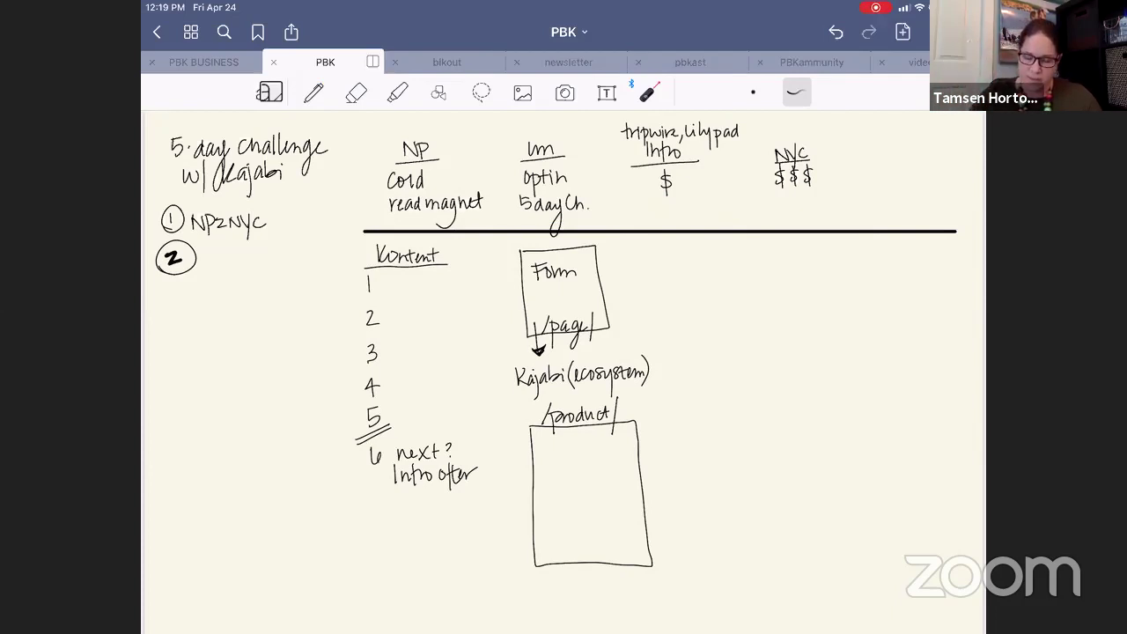
Lasso the Kontent list from 1 through "6 next? Intro offer", copy it, and paste the copy beside the product box
{"action": "left_click", "coordinate": [314, 92]}
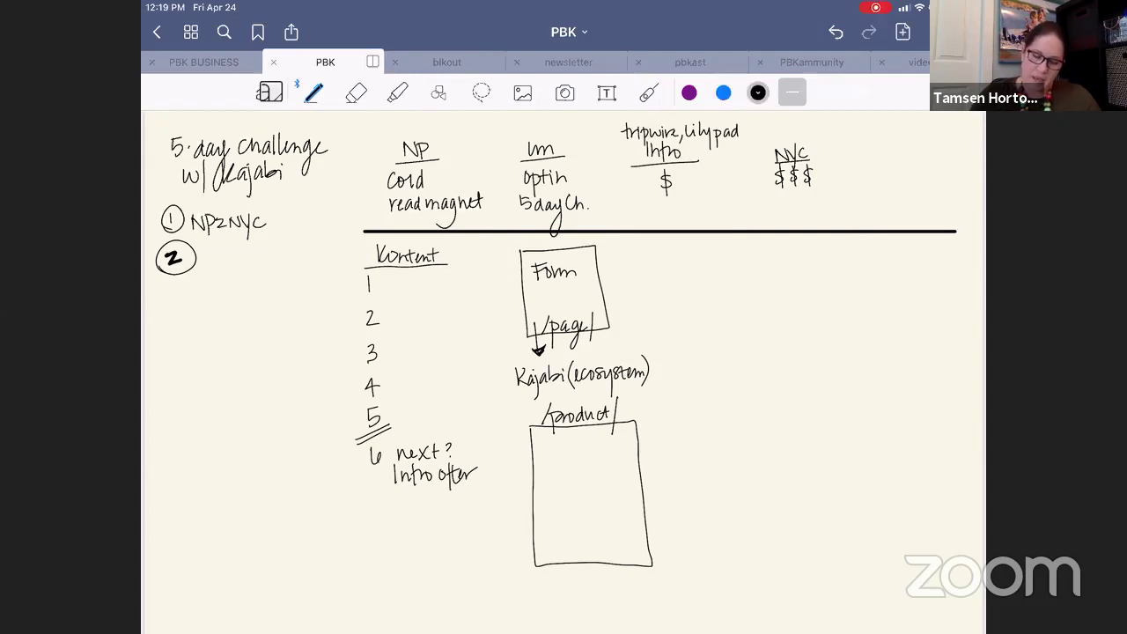
{"action": "left_click", "coordinate": [481, 93]}
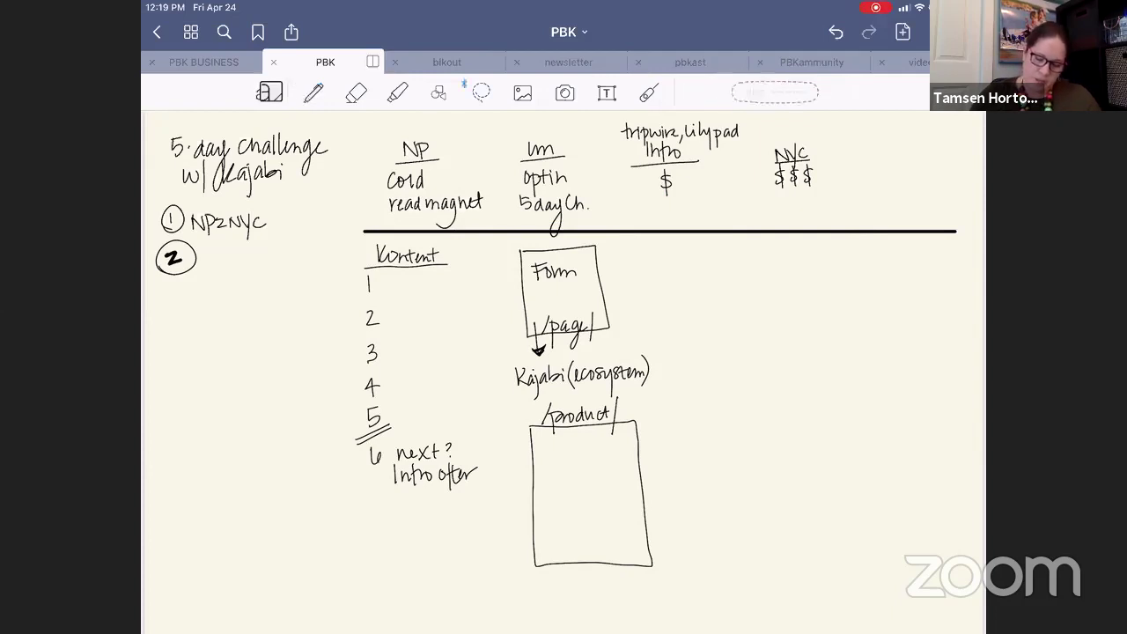
{"action": "mouse_move", "coordinate": [384, 511]}
{"action": "left_mouse_down"}
{"action": "mouse_move", "coordinate": [472, 507]}
{"action": "mouse_move", "coordinate": [396, 278]}
{"action": "mouse_move", "coordinate": [332, 301]}
{"action": "mouse_move", "coordinate": [331, 447]}
{"action": "mouse_move", "coordinate": [384, 514]}
{"action": "left_mouse_up"}
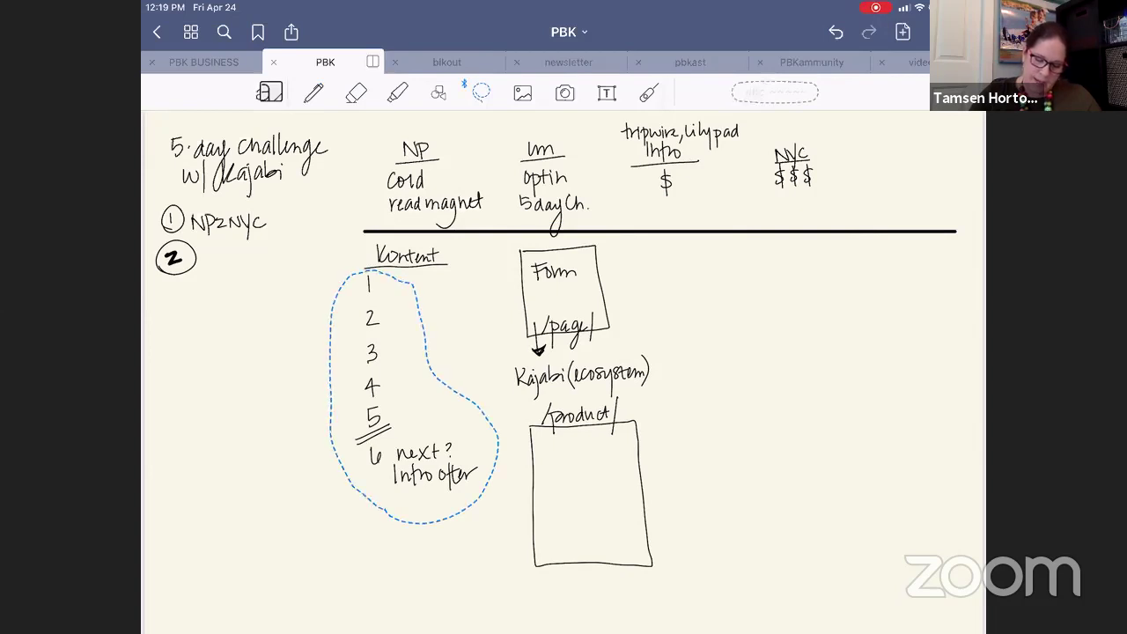
{"action": "left_click_drag", "start_coordinate": [414, 396], "coordinate": [408, 401]}
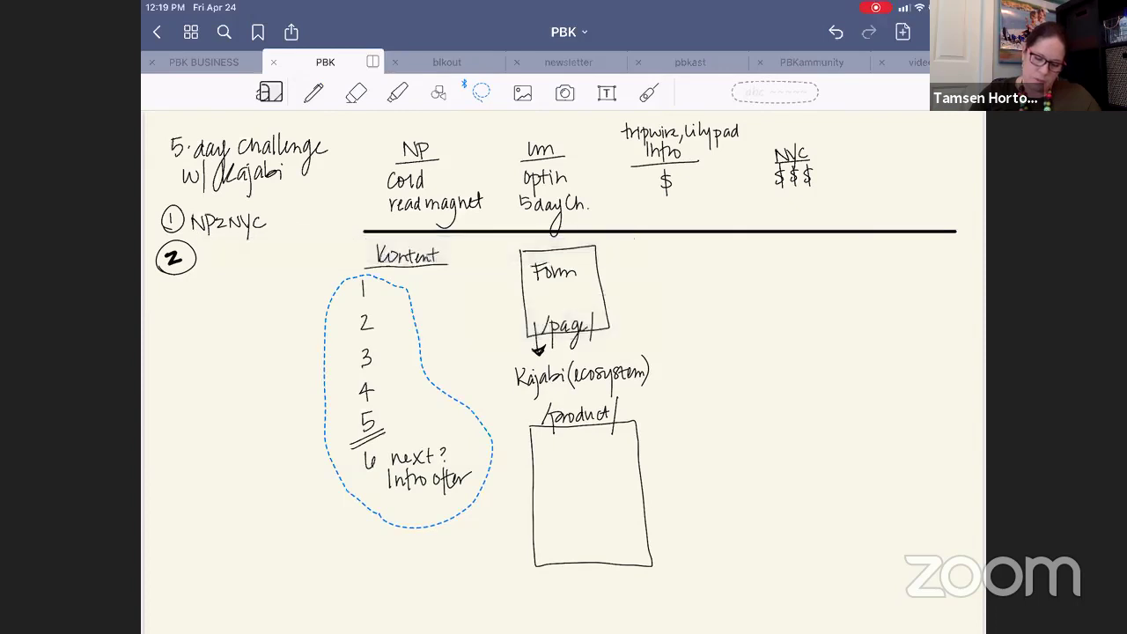
{"action": "left_click", "coordinate": [688, 453]}
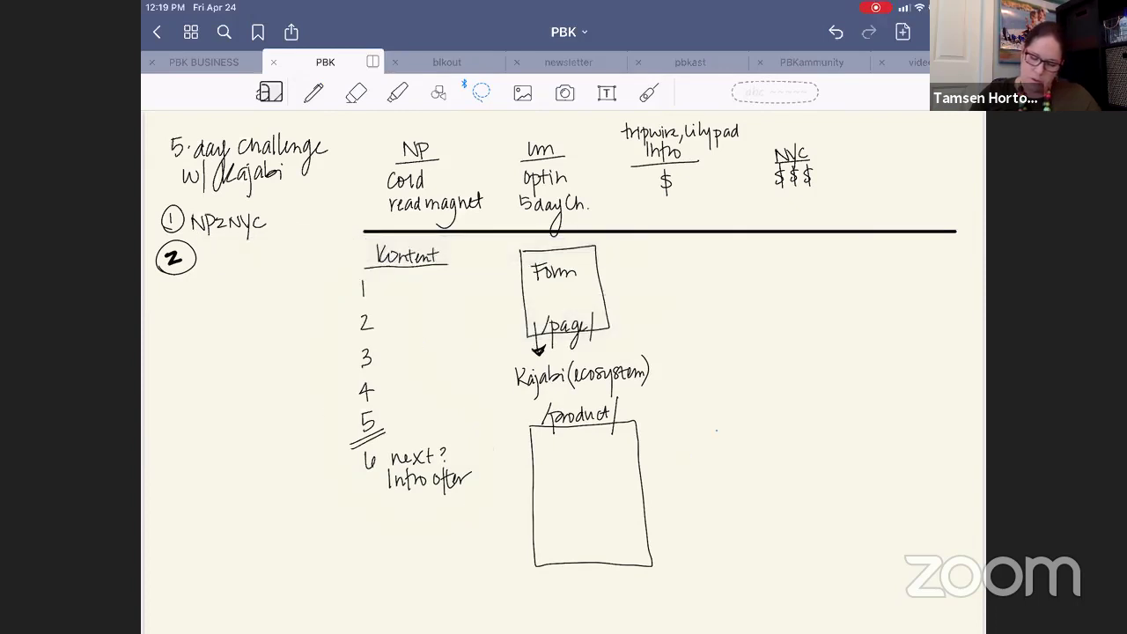
{"action": "left_click", "coordinate": [751, 402]}
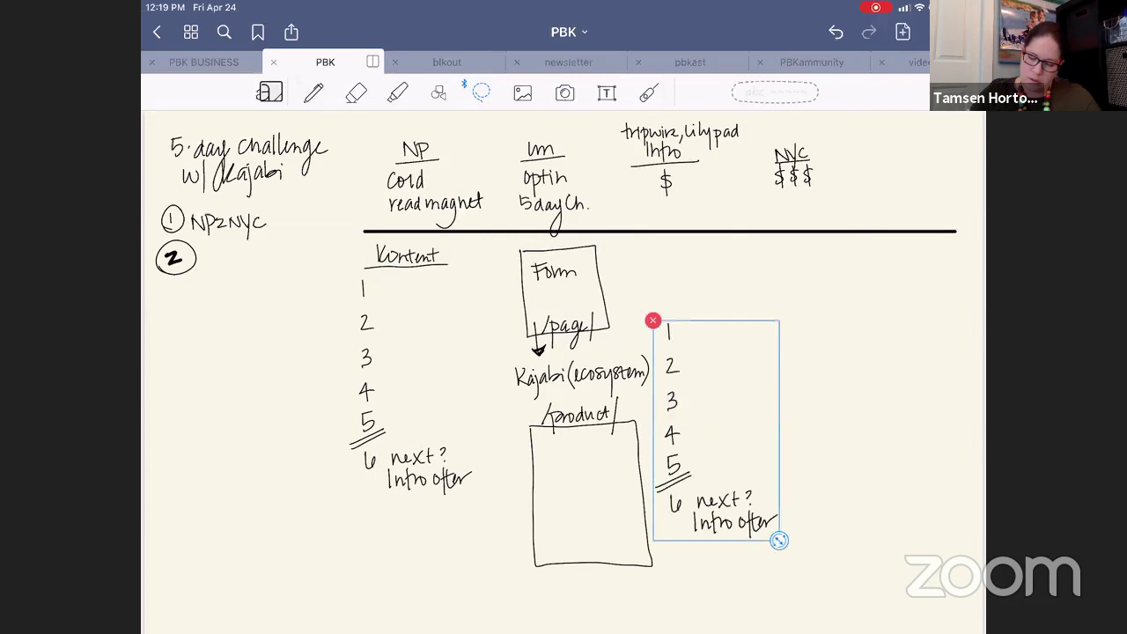
Shrink the pasted list, place it inside the product box, deselect it and return to the pen tool
{"action": "left_click_drag", "start_coordinate": [774, 534], "coordinate": [743, 478]}
{"action": "left_click_drag", "start_coordinate": [716, 431], "coordinate": [570, 502]}
{"action": "key", "text": "Escape"}
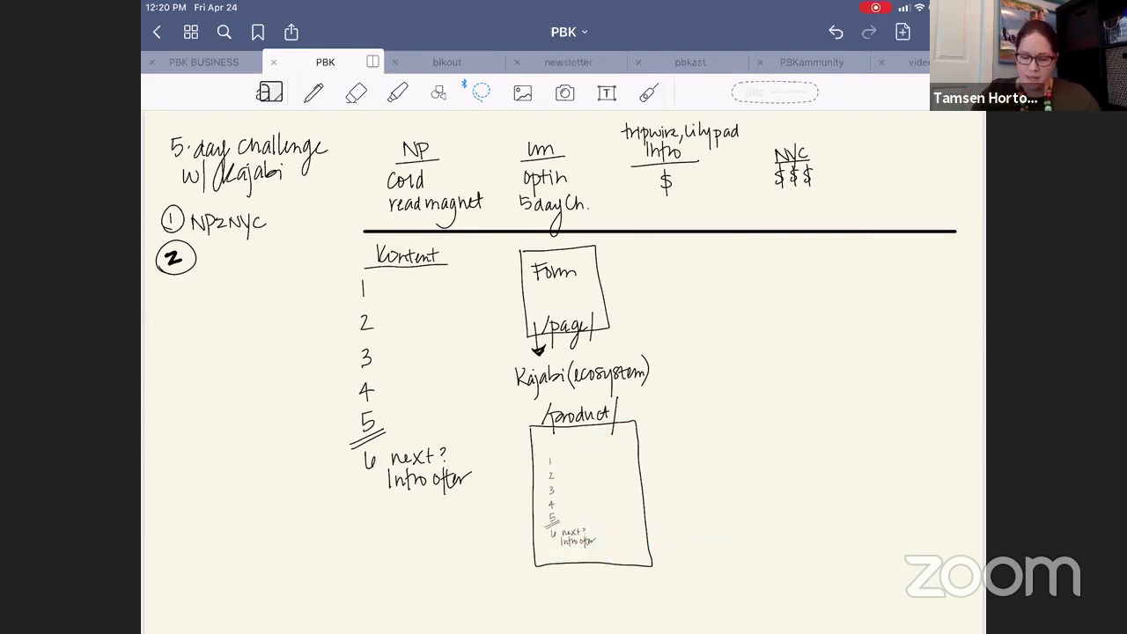
{"action": "left_click", "coordinate": [314, 91]}
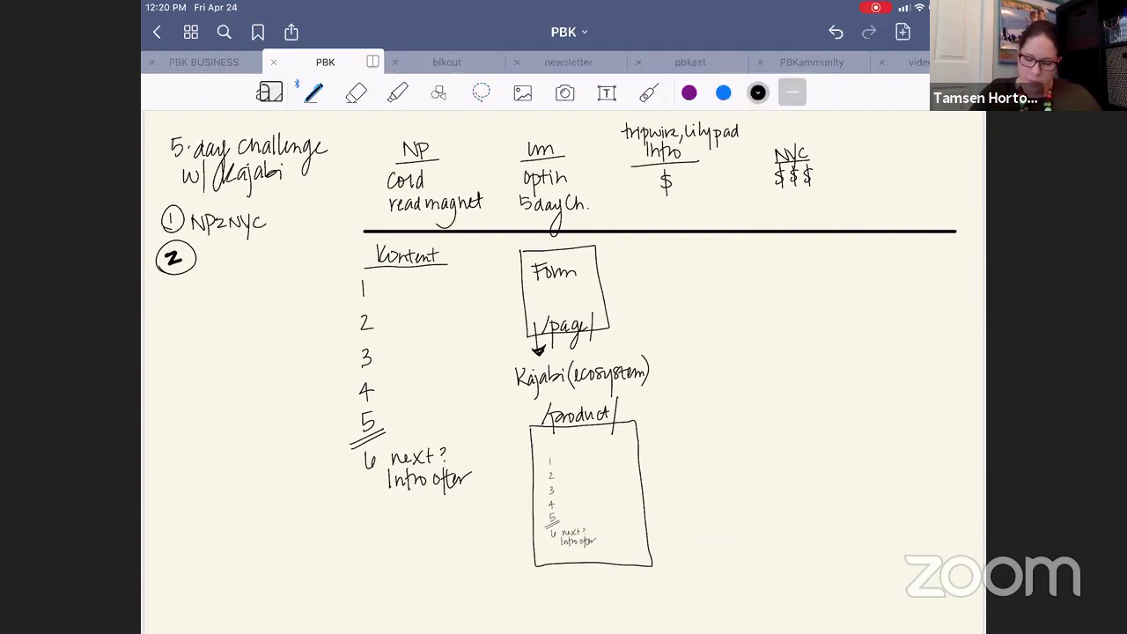
Write "category Day 1, 2, 3, 4, 5, 6" beside the product box
{"action": "mouse_move", "coordinate": [661, 456]}
{"action": "left_mouse_down"}
{"action": "mouse_move", "coordinate": [654, 467]}
{"action": "mouse_move", "coordinate": [690, 458]}
{"action": "mouse_move", "coordinate": [688, 479]}
{"action": "mouse_move", "coordinate": [697, 463]}
{"action": "left_mouse_up"}
{"action": "mouse_move", "coordinate": [702, 465]}
{"action": "left_mouse_down"}
{"action": "mouse_move", "coordinate": [710, 453]}
{"action": "mouse_move", "coordinate": [713, 486]}
{"action": "left_mouse_up"}
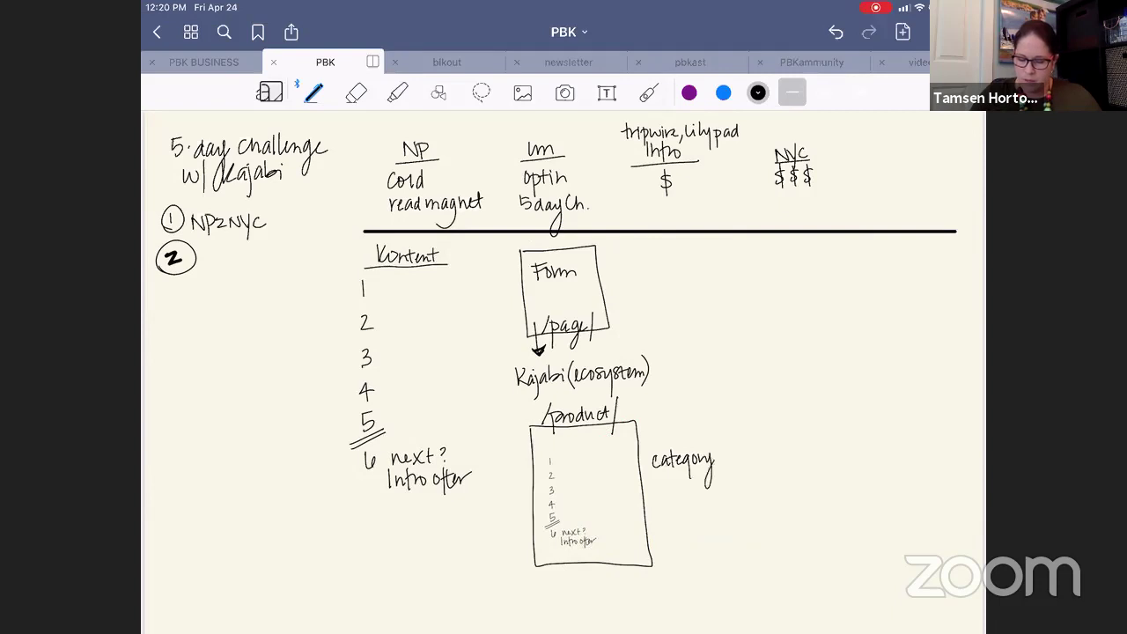
{"action": "mouse_move", "coordinate": [729, 444]}
{"action": "left_mouse_down"}
{"action": "mouse_move", "coordinate": [753, 478]}
{"action": "mouse_move", "coordinate": [803, 456]}
{"action": "left_mouse_up"}
{"action": "left_click_drag", "start_coordinate": [815, 452], "coordinate": [831, 447]}
{"action": "left_click_drag", "start_coordinate": [829, 439], "coordinate": [835, 457]}
{"action": "mouse_move", "coordinate": [844, 442]}
{"action": "left_mouse_down"}
{"action": "mouse_move", "coordinate": [851, 451]}
{"action": "mouse_move", "coordinate": [851, 442]}
{"action": "left_mouse_up"}
{"action": "left_click_drag", "start_coordinate": [858, 451], "coordinate": [870, 449]}
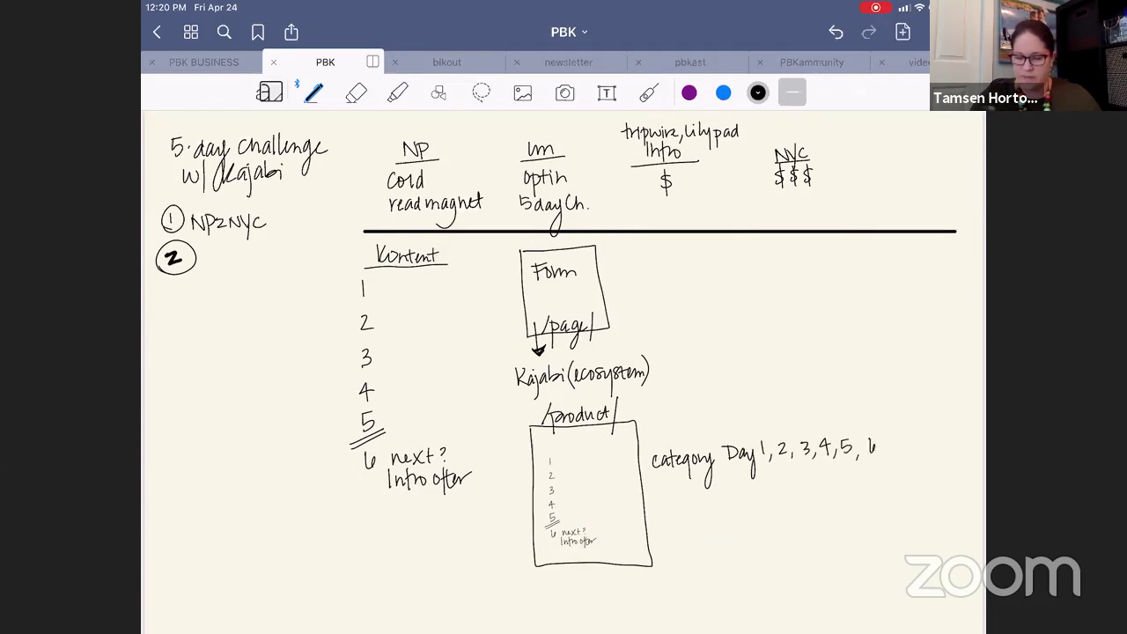
Write "posts a, b, c, d." beneath the category line
{"action": "mouse_move", "coordinate": [678, 481]}
{"action": "left_mouse_down"}
{"action": "mouse_move", "coordinate": [676, 502]}
{"action": "mouse_move", "coordinate": [690, 490]}
{"action": "left_mouse_up"}
{"action": "mouse_move", "coordinate": [708, 472]}
{"action": "left_mouse_down"}
{"action": "mouse_move", "coordinate": [703, 491]}
{"action": "mouse_move", "coordinate": [729, 480]}
{"action": "mouse_move", "coordinate": [755, 489]}
{"action": "left_mouse_up"}
{"action": "left_click_drag", "start_coordinate": [771, 476], "coordinate": [789, 484]}
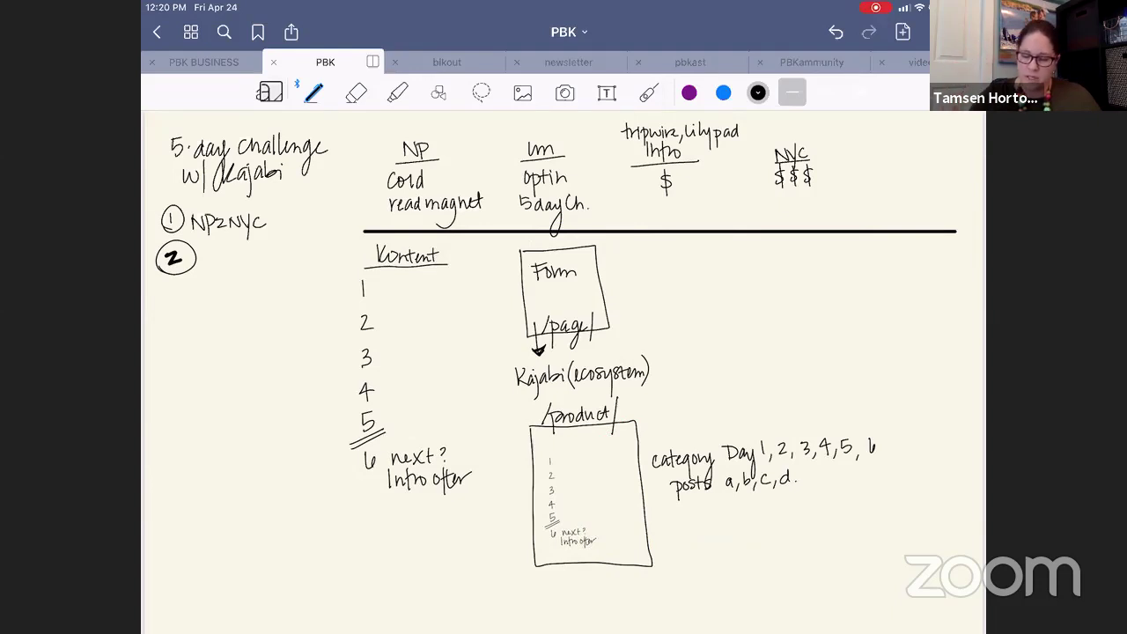
Write "published" with "draft" under it, beneath the day numbers of the category line
{"action": "mouse_move", "coordinate": [859, 473]}
{"action": "left_mouse_down"}
{"action": "mouse_move", "coordinate": [861, 491]}
{"action": "mouse_move", "coordinate": [875, 481]}
{"action": "left_mouse_up"}
{"action": "mouse_move", "coordinate": [876, 467]}
{"action": "left_mouse_down"}
{"action": "mouse_move", "coordinate": [880, 481]}
{"action": "mouse_move", "coordinate": [900, 480]}
{"action": "left_mouse_up"}
{"action": "left_click_drag", "start_coordinate": [902, 468], "coordinate": [913, 479]}
{"action": "mouse_move", "coordinate": [918, 465]}
{"action": "left_mouse_down"}
{"action": "mouse_move", "coordinate": [915, 479]}
{"action": "mouse_move", "coordinate": [863, 505]}
{"action": "mouse_move", "coordinate": [881, 502]}
{"action": "mouse_move", "coordinate": [882, 526]}
{"action": "mouse_move", "coordinate": [889, 502]}
{"action": "left_mouse_up"}
{"action": "left_click_drag", "start_coordinate": [882, 493], "coordinate": [893, 493]}
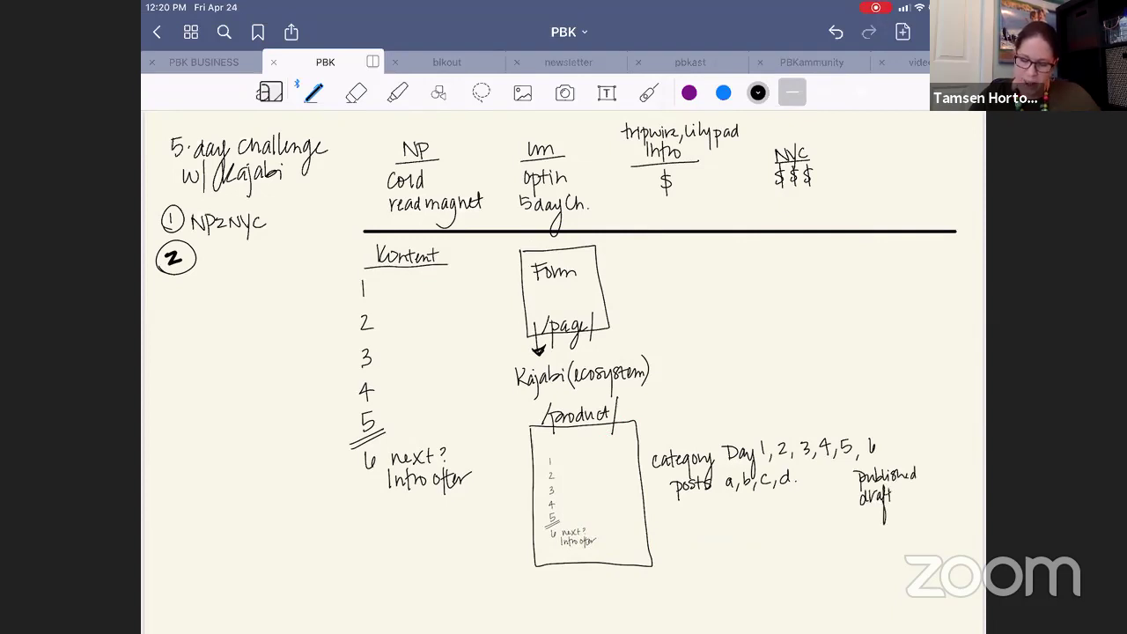
Mark "published" with a thicker dark green check mark in front of the word
{"action": "left_click", "coordinate": [757, 93]}
{"action": "left_click", "coordinate": [792, 264]}
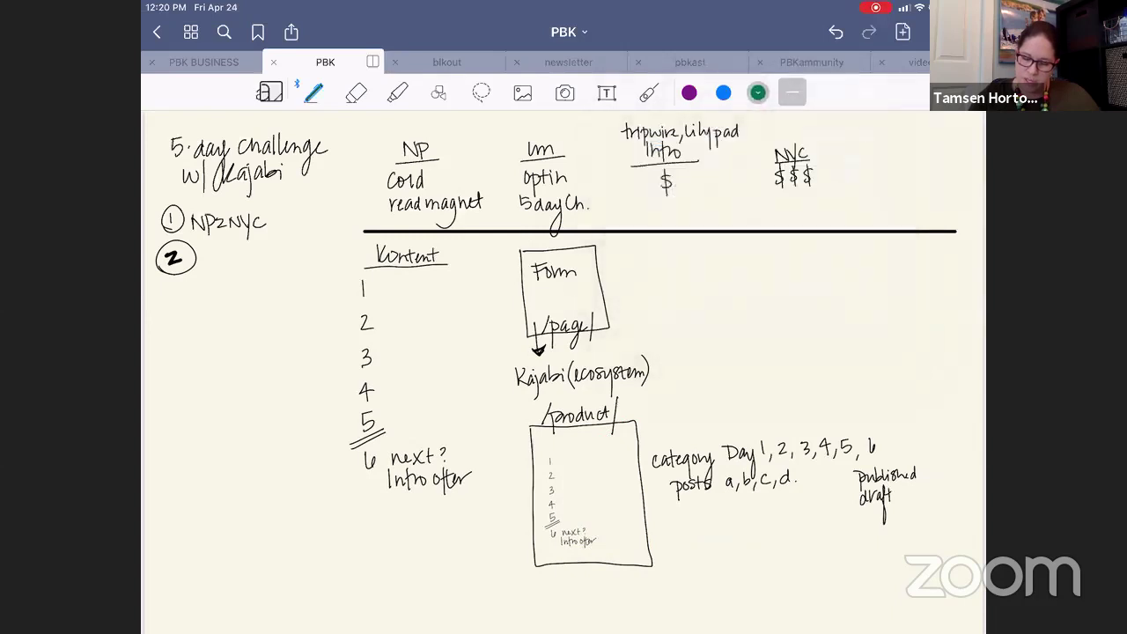
{"action": "left_click", "coordinate": [861, 92]}
{"action": "left_click", "coordinate": [827, 93]}
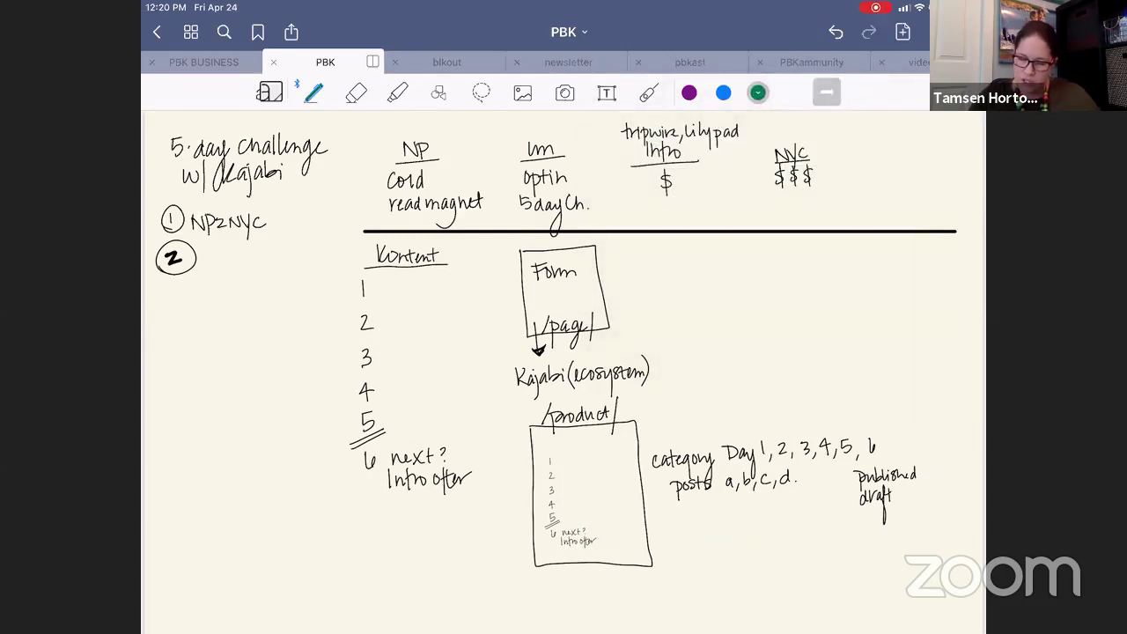
{"action": "left_click_drag", "start_coordinate": [845, 473], "coordinate": [858, 464]}
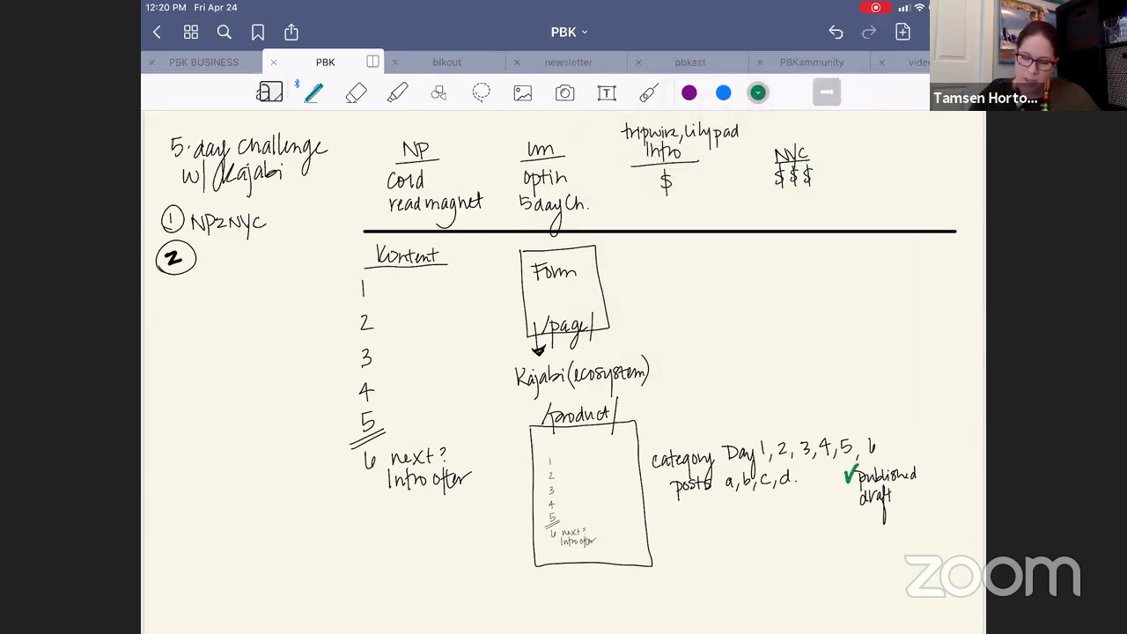
Mark "draft" with a dark grey X in front of the word
{"action": "left_click", "coordinate": [757, 92]}
{"action": "left_click", "coordinate": [719, 190]}
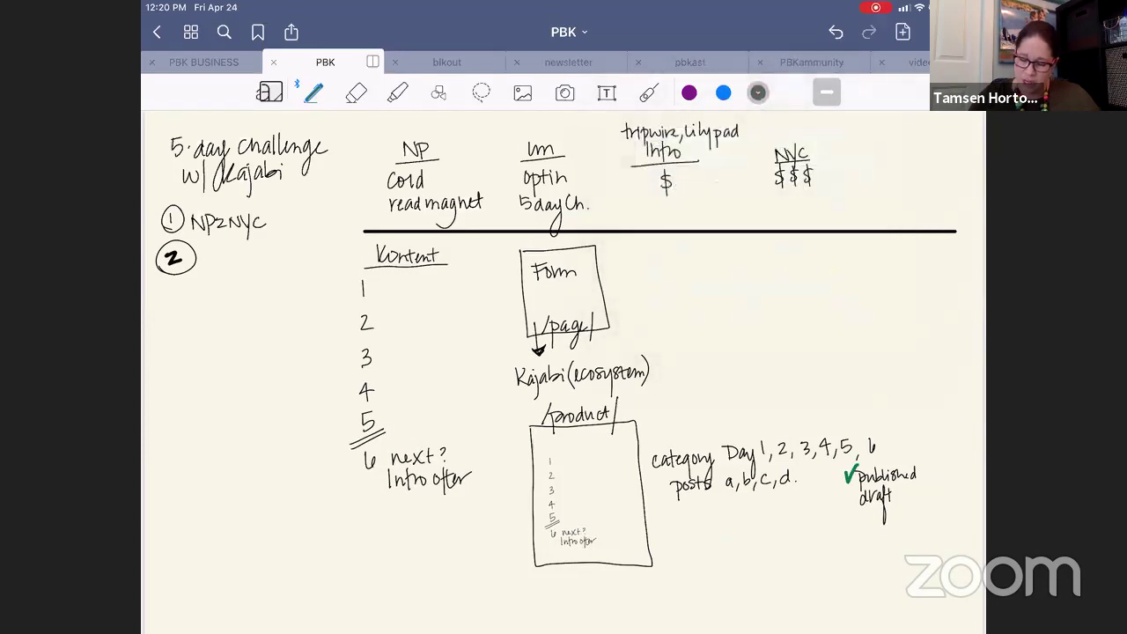
{"action": "mouse_move", "coordinate": [845, 492]}
{"action": "left_mouse_down"}
{"action": "mouse_move", "coordinate": [854, 503]}
{"action": "mouse_move", "coordinate": [844, 503]}
{"action": "left_mouse_up"}
Draw a circled play symbol and write "pdf." beneath the posts line with the black pen at the thinner stroke
{"action": "left_click", "coordinate": [757, 92]}
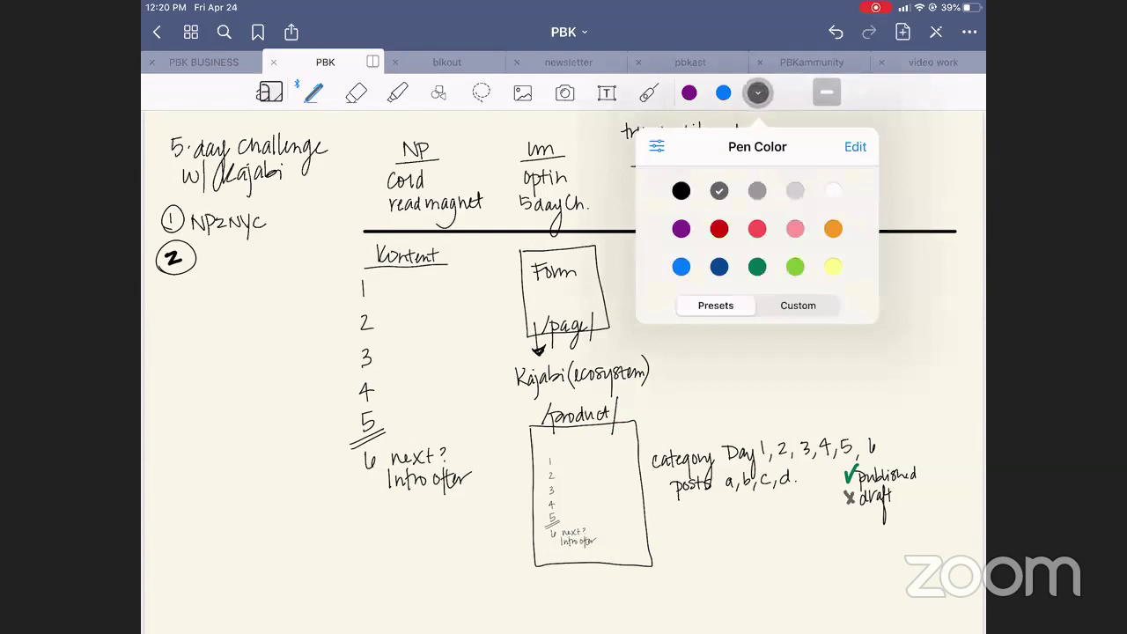
{"action": "left_click", "coordinate": [681, 191]}
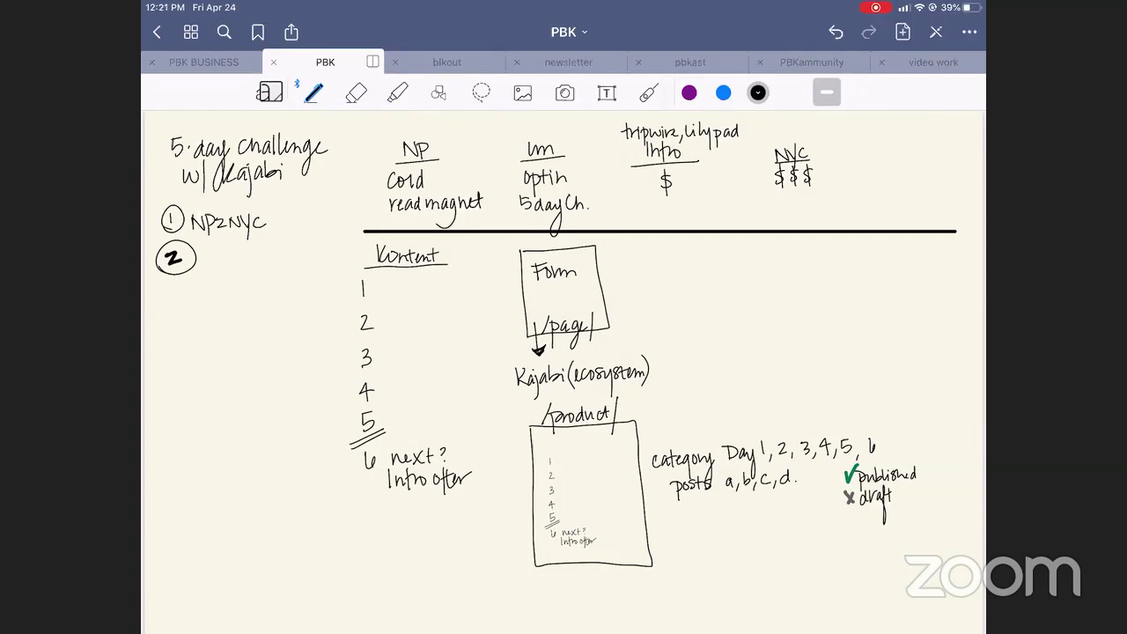
{"action": "left_click_drag", "start_coordinate": [698, 498], "coordinate": [698, 508]}
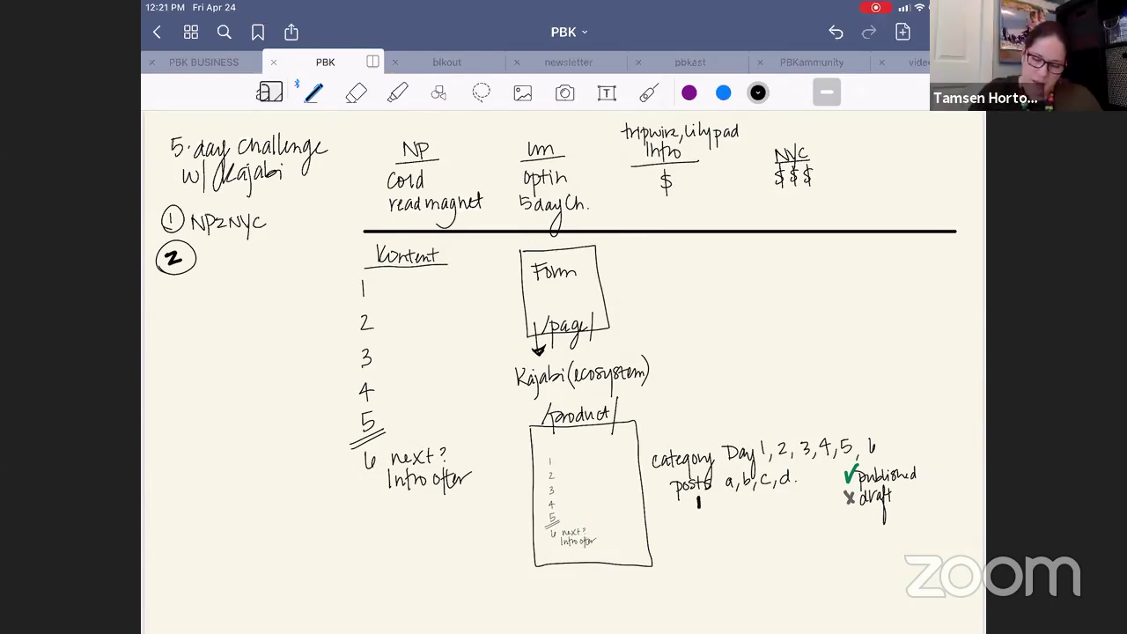
{"action": "left_click", "coordinate": [792, 92]}
{"action": "mouse_move", "coordinate": [700, 498]}
{"action": "left_mouse_down"}
{"action": "mouse_move", "coordinate": [707, 509]}
{"action": "mouse_move", "coordinate": [715, 498]}
{"action": "mouse_move", "coordinate": [702, 514]}
{"action": "mouse_move", "coordinate": [742, 509]}
{"action": "mouse_move", "coordinate": [745, 519]}
{"action": "left_mouse_up"}
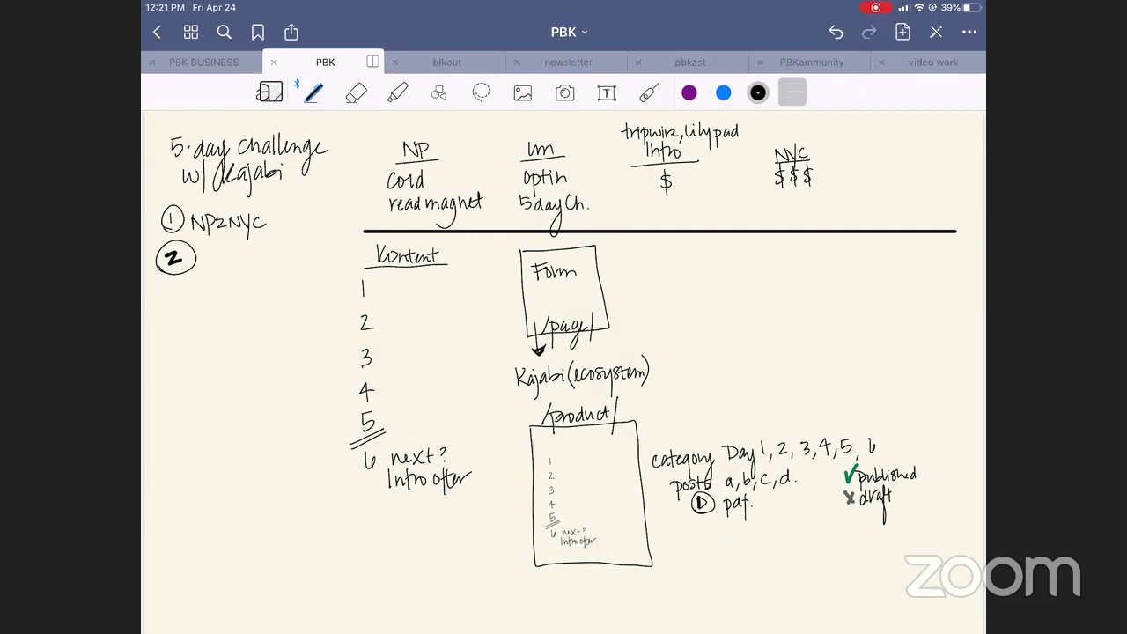
Write "zoom - link." beneath the pdf line and sketch a small square inside the product box
{"action": "mouse_move", "coordinate": [698, 522]}
{"action": "left_mouse_down"}
{"action": "mouse_move", "coordinate": [705, 535]}
{"action": "mouse_move", "coordinate": [747, 526]}
{"action": "left_mouse_up"}
{"action": "left_click_drag", "start_coordinate": [753, 516], "coordinate": [754, 528]}
{"action": "left_click_drag", "start_coordinate": [757, 521], "coordinate": [773, 530]}
{"action": "left_click_drag", "start_coordinate": [771, 517], "coordinate": [777, 528]}
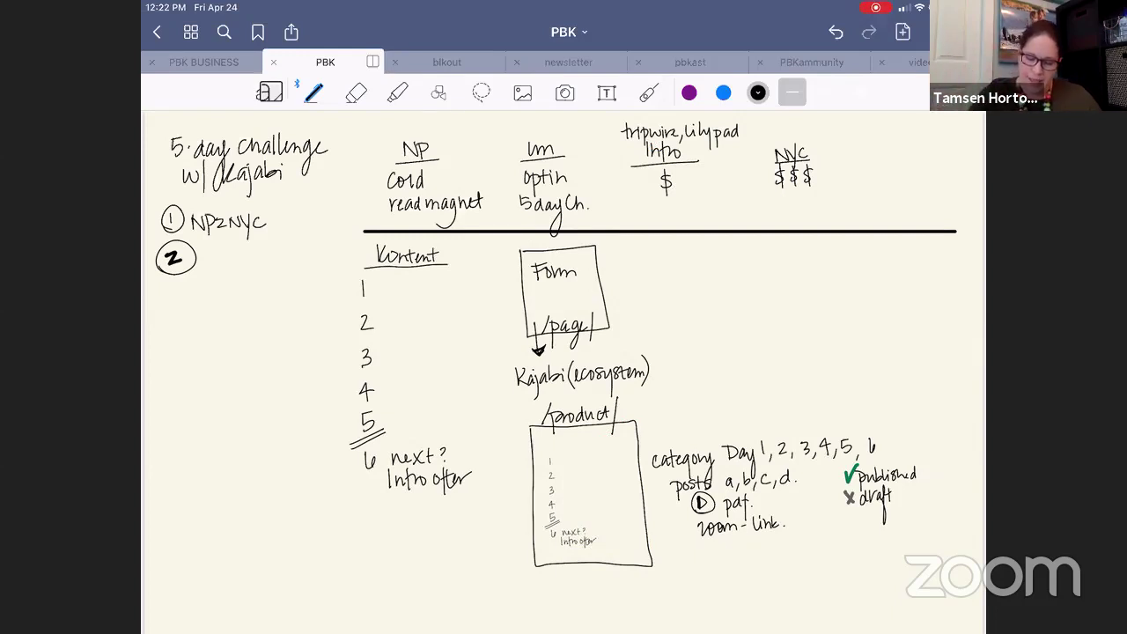
{"action": "mouse_move", "coordinate": [608, 460]}
{"action": "left_mouse_down"}
{"action": "mouse_move", "coordinate": [627, 481]}
{"action": "mouse_move", "coordinate": [607, 459]}
{"action": "left_mouse_up"}
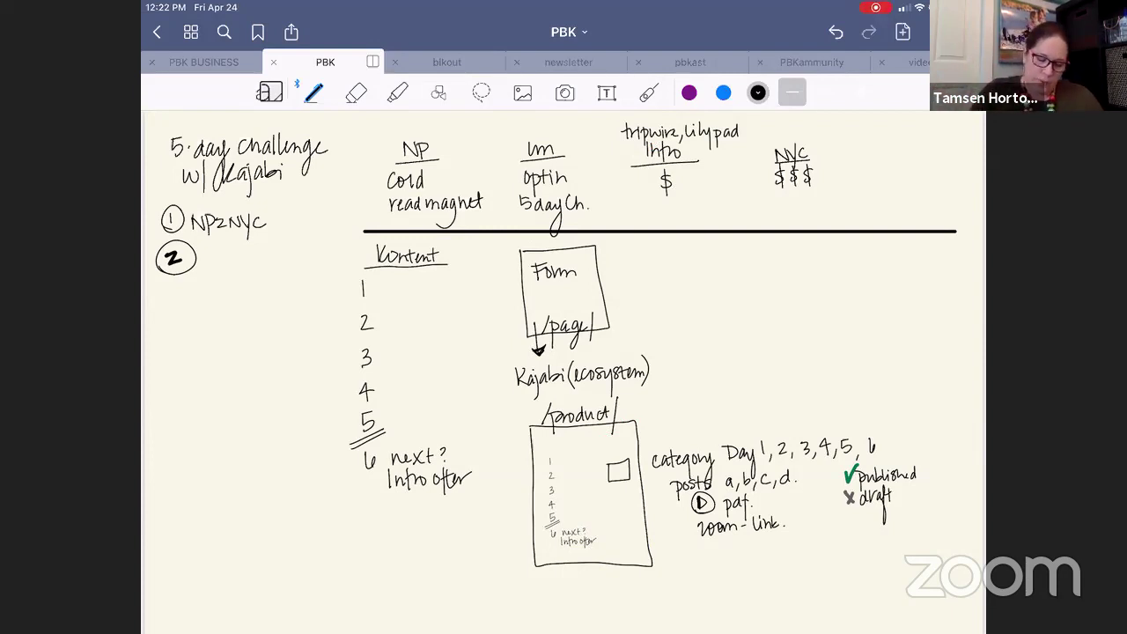
Write "Kontent challenge + FPS" over three lines beside the circled 2
{"action": "mouse_move", "coordinate": [204, 250]}
{"action": "left_mouse_down"}
{"action": "mouse_move", "coordinate": [204, 268]}
{"action": "mouse_move", "coordinate": [271, 257]}
{"action": "left_mouse_up"}
{"action": "mouse_move", "coordinate": [202, 280]}
{"action": "left_mouse_down"}
{"action": "mouse_move", "coordinate": [202, 292]}
{"action": "mouse_move", "coordinate": [225, 295]}
{"action": "left_mouse_up"}
{"action": "left_click_drag", "start_coordinate": [226, 279], "coordinate": [243, 295]}
{"action": "left_click_drag", "start_coordinate": [242, 286], "coordinate": [259, 306]}
{"action": "left_click_drag", "start_coordinate": [269, 289], "coordinate": [278, 285]}
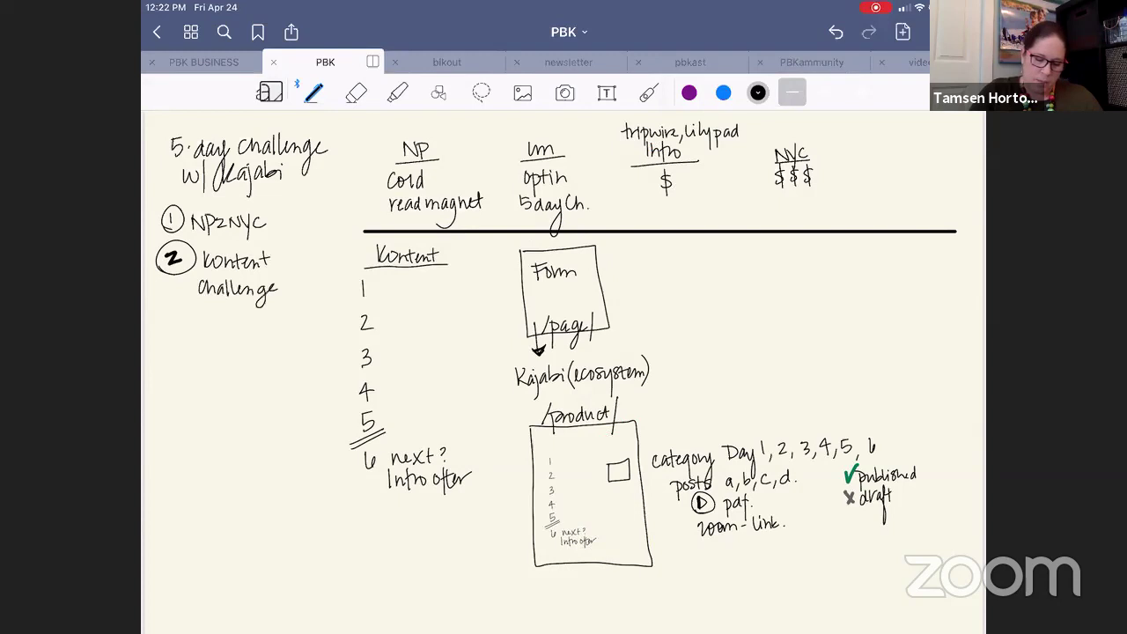
{"action": "left_click_drag", "start_coordinate": [208, 308], "coordinate": [218, 308]}
{"action": "left_click_drag", "start_coordinate": [209, 316], "coordinate": [221, 324]}
{"action": "left_click_drag", "start_coordinate": [220, 308], "coordinate": [227, 322]}
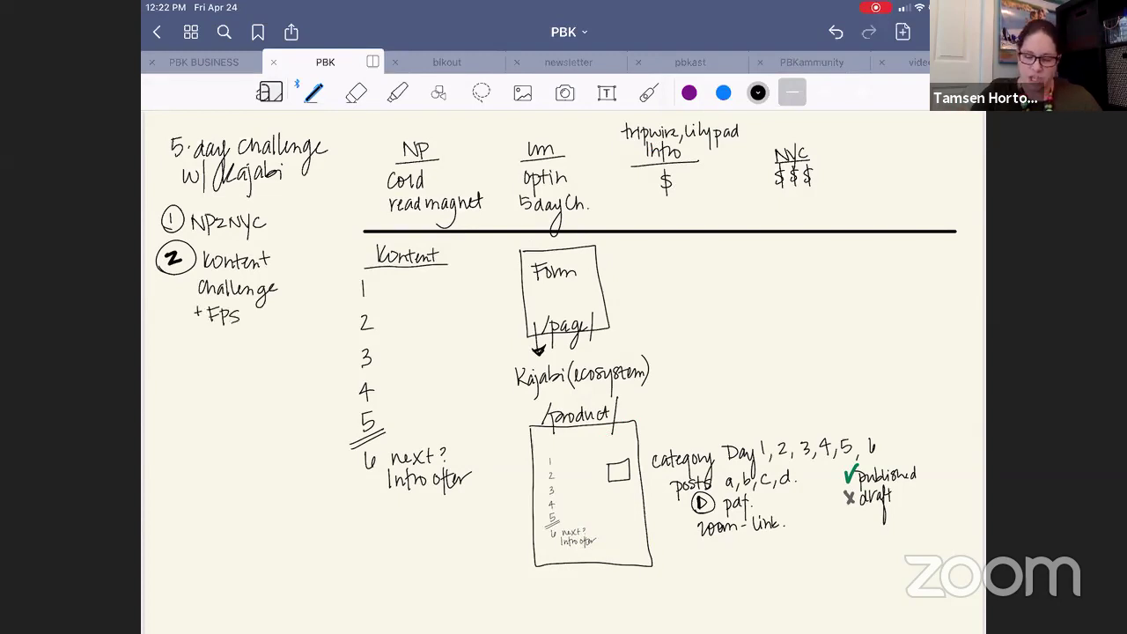
Sketch two more small squares below the first one and a narrow bar along the product box's upper edge
{"action": "mouse_move", "coordinate": [609, 491]}
{"action": "left_mouse_down"}
{"action": "mouse_move", "coordinate": [632, 510]}
{"action": "mouse_move", "coordinate": [610, 489]}
{"action": "mouse_move", "coordinate": [634, 522]}
{"action": "mouse_move", "coordinate": [615, 523]}
{"action": "left_mouse_up"}
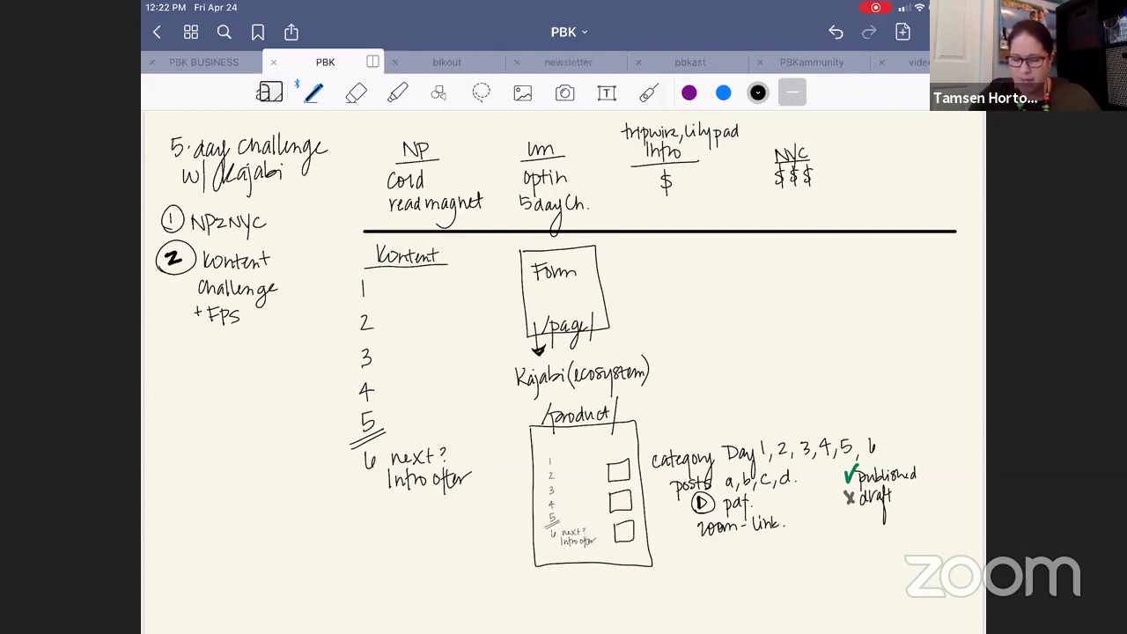
{"action": "mouse_move", "coordinate": [561, 428]}
{"action": "left_mouse_down"}
{"action": "mouse_move", "coordinate": [621, 437]}
{"action": "mouse_move", "coordinate": [561, 433]}
{"action": "left_mouse_up"}
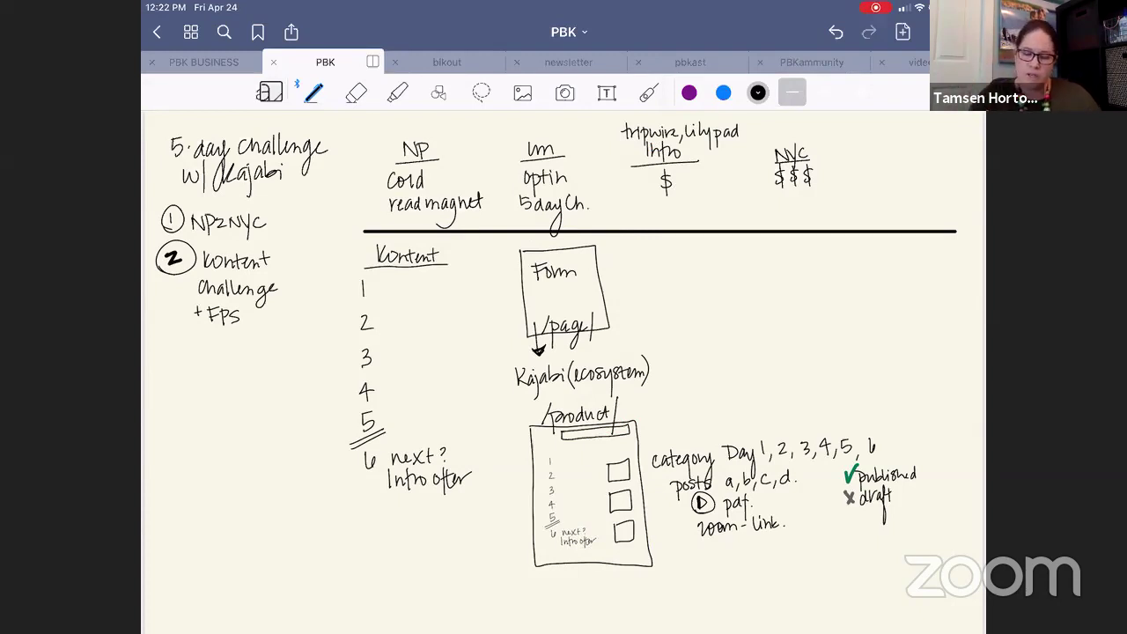
Point out "5 day Ch.", the Intro column and the product box contents with the laser pointer
{"action": "left_click", "coordinate": [648, 92]}
{"action": "left_click_drag", "start_coordinate": [514, 221], "coordinate": [597, 219]}
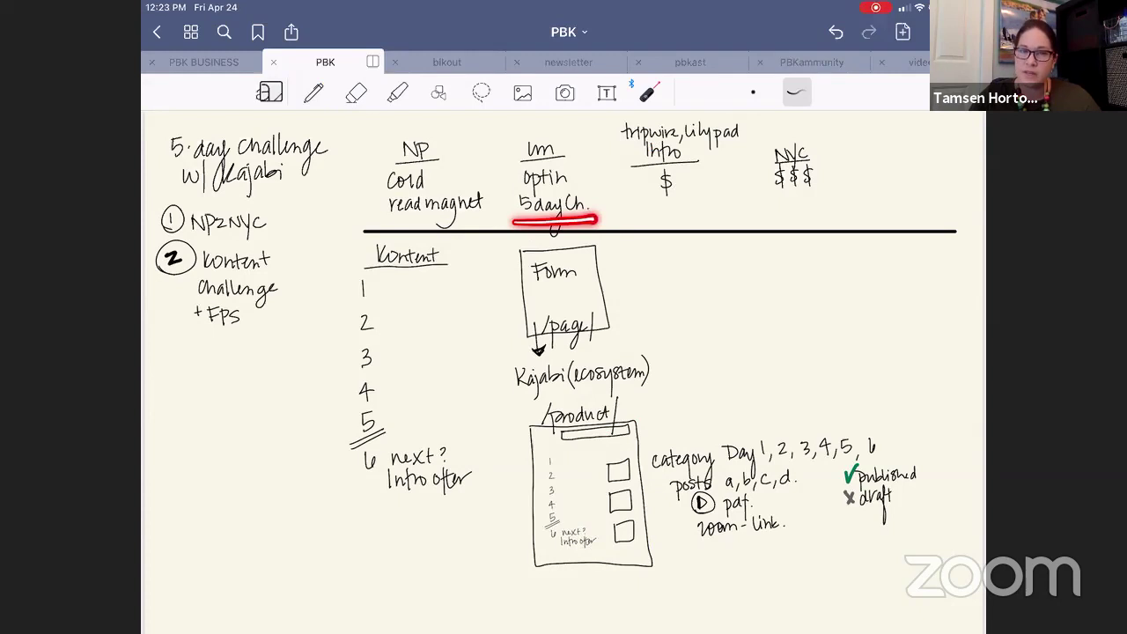
{"action": "left_click_drag", "start_coordinate": [632, 210], "coordinate": [730, 208]}
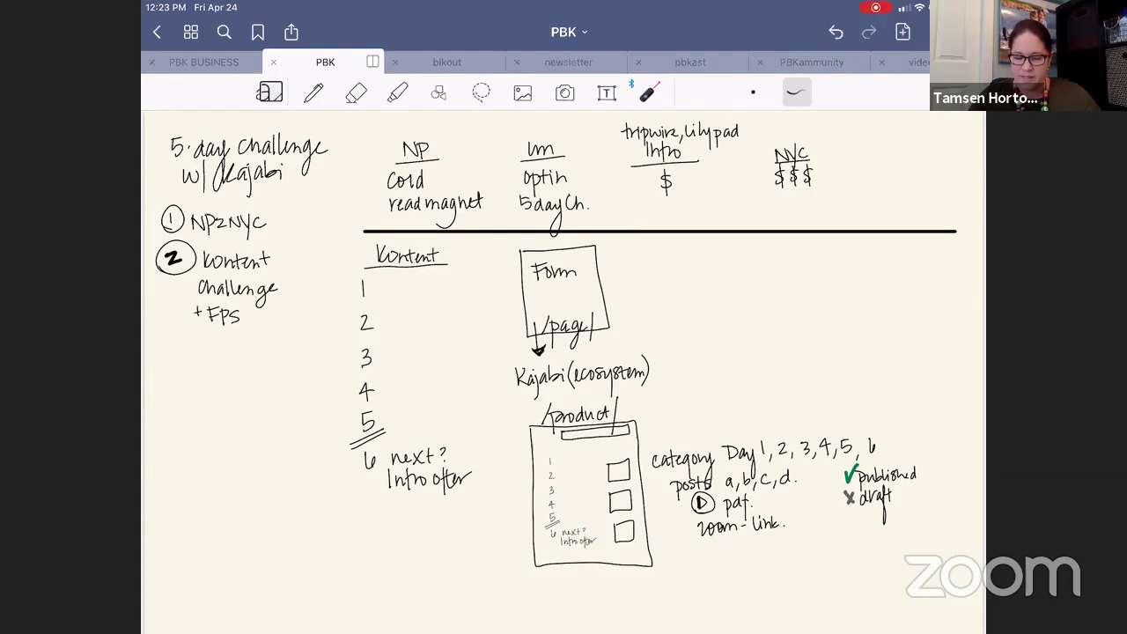
{"action": "mouse_move", "coordinate": [560, 553]}
{"action": "left_mouse_down"}
{"action": "mouse_move", "coordinate": [577, 441]}
{"action": "mouse_move", "coordinate": [551, 558]}
{"action": "left_mouse_up"}
{"action": "mouse_move", "coordinate": [577, 478]}
{"action": "left_mouse_down"}
{"action": "mouse_move", "coordinate": [616, 475]}
{"action": "mouse_move", "coordinate": [608, 510]}
{"action": "mouse_move", "coordinate": [629, 532]}
{"action": "mouse_move", "coordinate": [624, 543]}
{"action": "left_mouse_up"}
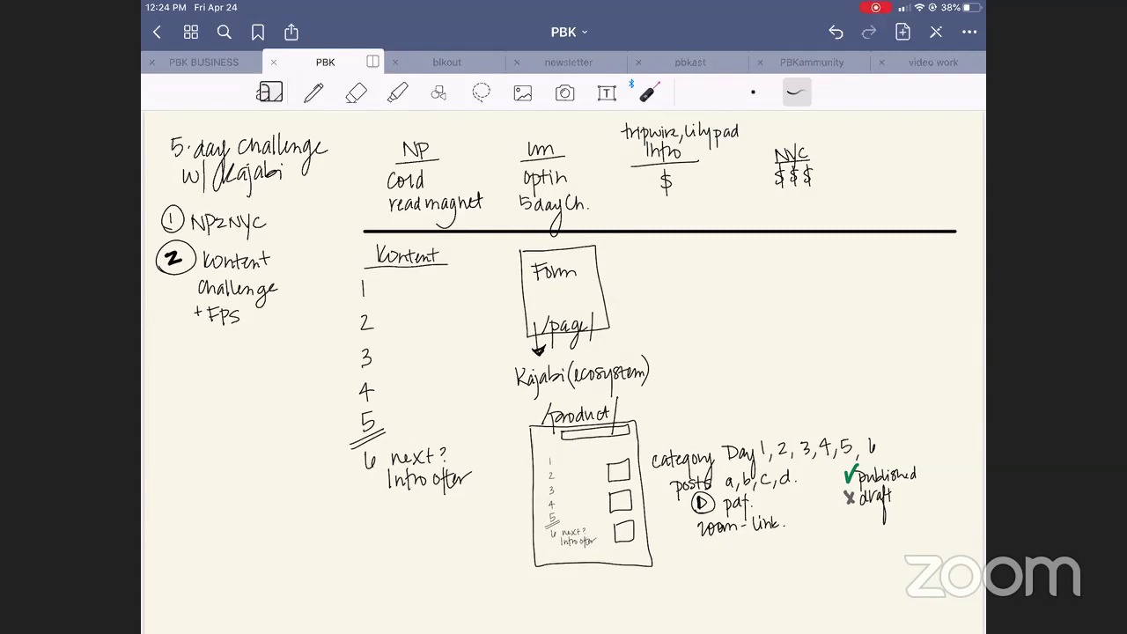
Return to the pen and write "comments" with an arrow below the zoom line, adding a handwritten note after the arrow
{"action": "left_click", "coordinate": [313, 91]}
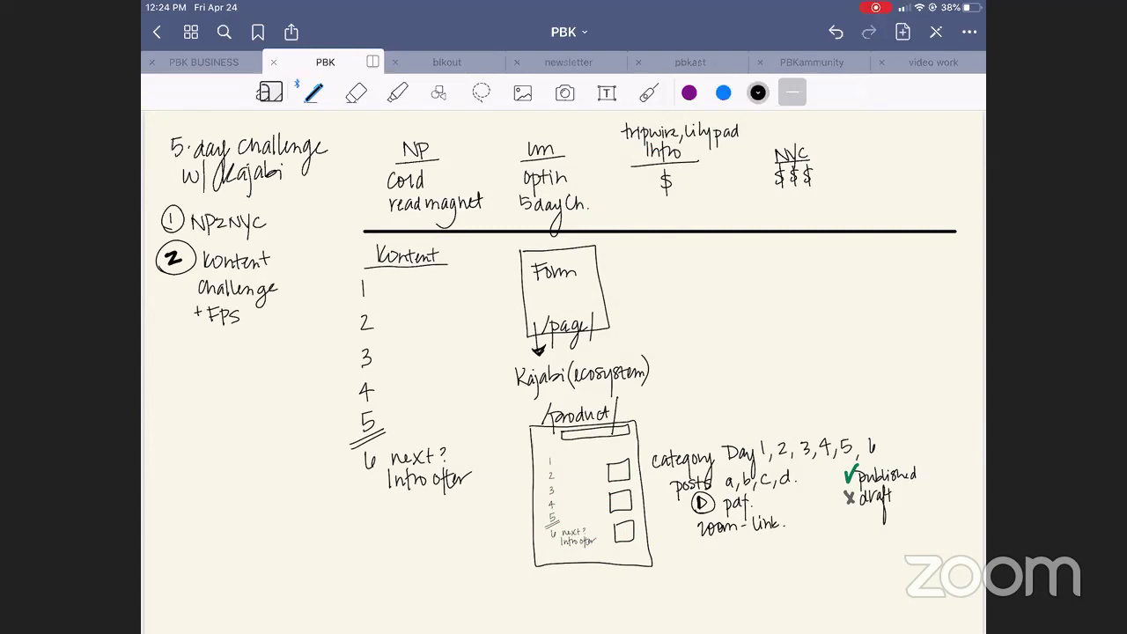
{"action": "mouse_move", "coordinate": [682, 555]}
{"action": "left_mouse_down"}
{"action": "mouse_move", "coordinate": [675, 567]}
{"action": "mouse_move", "coordinate": [770, 558]}
{"action": "left_mouse_up"}
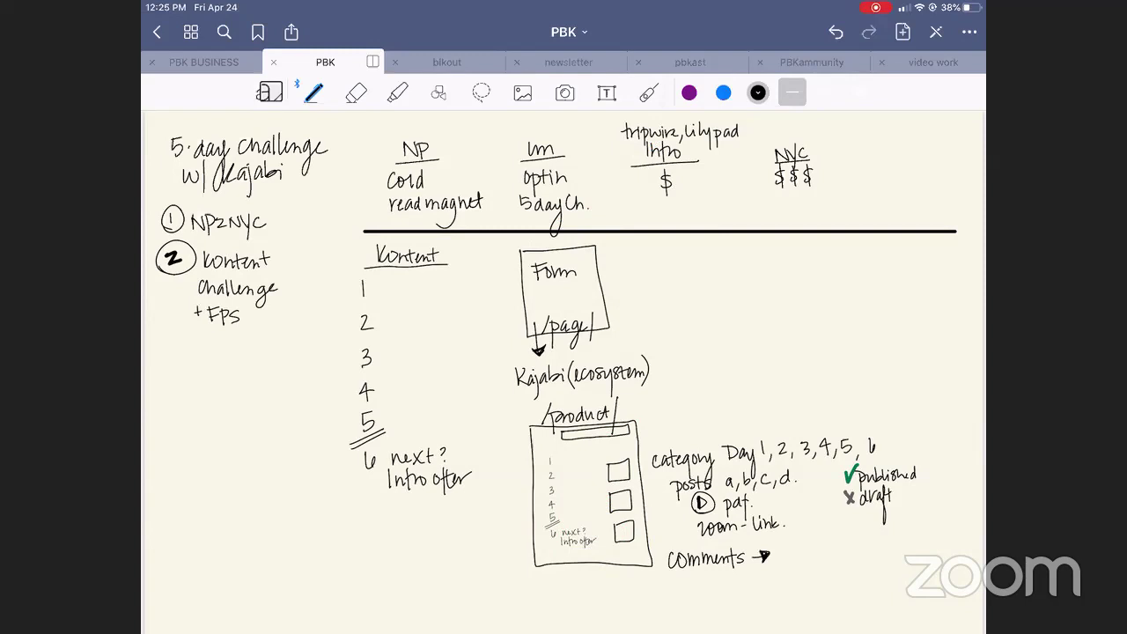
{"action": "mouse_move", "coordinate": [785, 548]}
{"action": "left_mouse_down"}
{"action": "mouse_move", "coordinate": [782, 559]}
{"action": "mouse_move", "coordinate": [795, 547]}
{"action": "mouse_move", "coordinate": [806, 559]}
{"action": "left_mouse_up"}
{"action": "mouse_move", "coordinate": [810, 541]}
{"action": "left_mouse_down"}
{"action": "mouse_move", "coordinate": [812, 559]}
{"action": "mouse_move", "coordinate": [852, 553]}
{"action": "left_mouse_up"}
{"action": "mouse_move", "coordinate": [859, 555]}
{"action": "left_mouse_down"}
{"action": "mouse_move", "coordinate": [876, 558]}
{"action": "mouse_move", "coordinate": [880, 542]}
{"action": "left_mouse_up"}
{"action": "left_click_drag", "start_coordinate": [882, 539], "coordinate": [897, 553]}
{"action": "left_click_drag", "start_coordinate": [903, 542], "coordinate": [904, 567]}
{"action": "left_click_drag", "start_coordinate": [903, 544], "coordinate": [930, 553]}
{"action": "left_click_drag", "start_coordinate": [924, 545], "coordinate": [936, 545]}
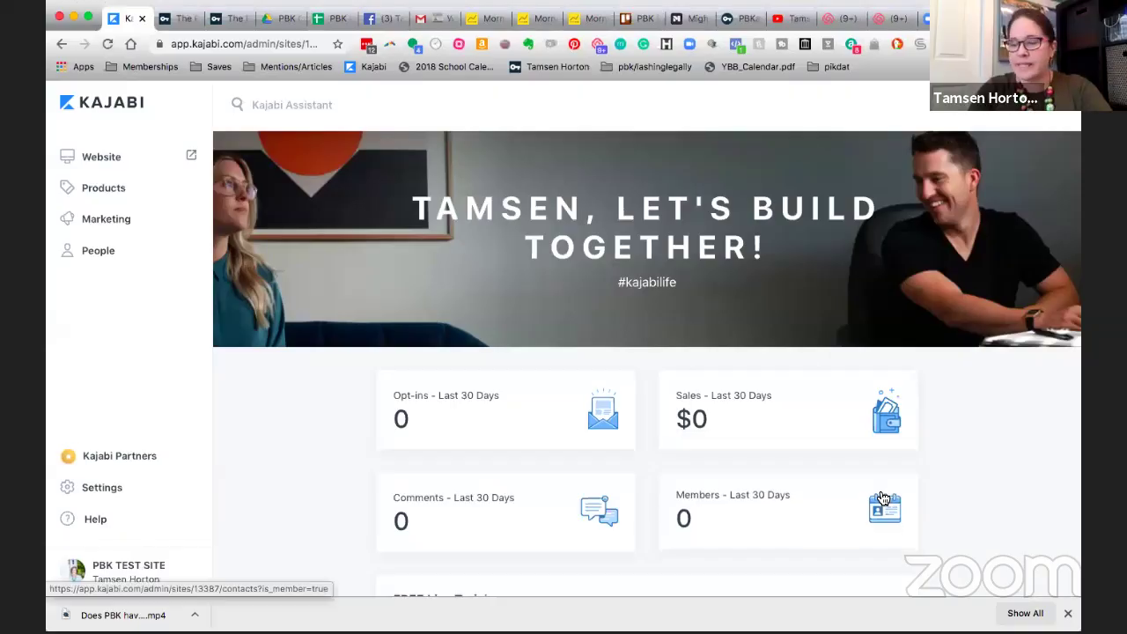
Open "Product 1 DEFAULT TESTING PRODUCT" in Kajabi, look through its outline and open the LINKED IN post's comment settings
{"action": "left_click", "coordinate": [111, 193]}
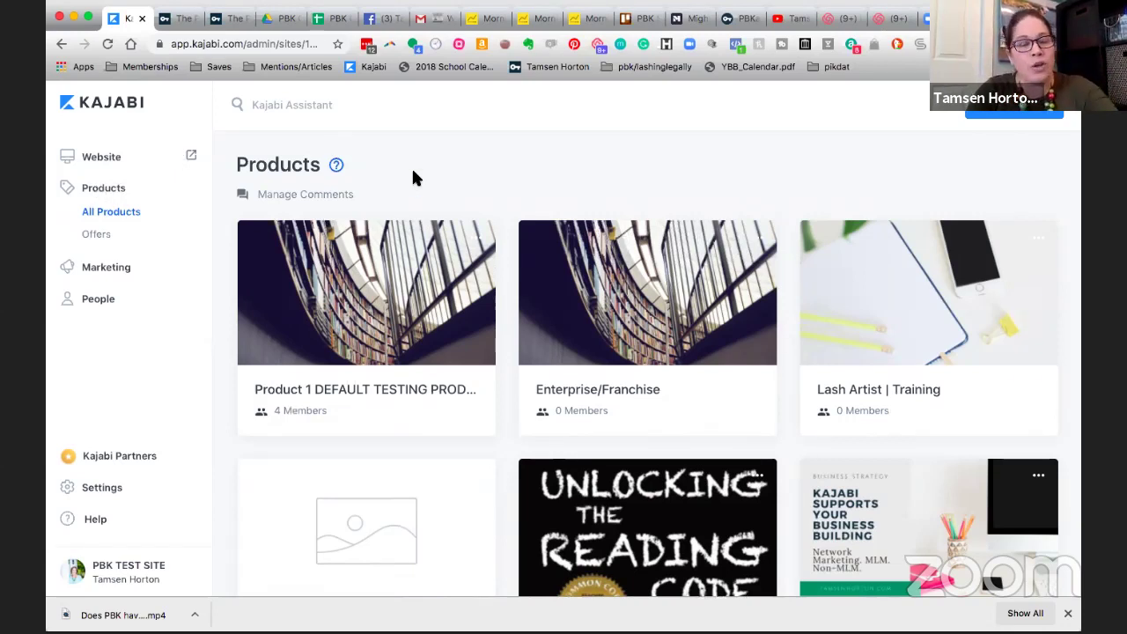
{"action": "left_click", "coordinate": [368, 344]}
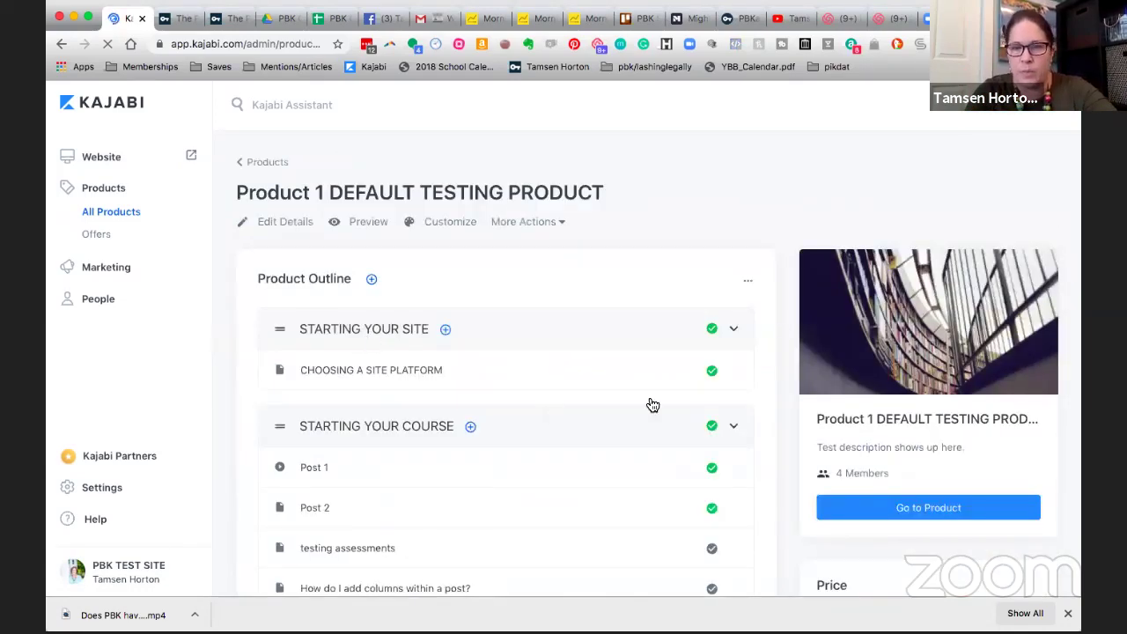
{"action": "scroll", "coordinate": [647, 397], "scroll_direction": "down", "scroll_amount": 15}
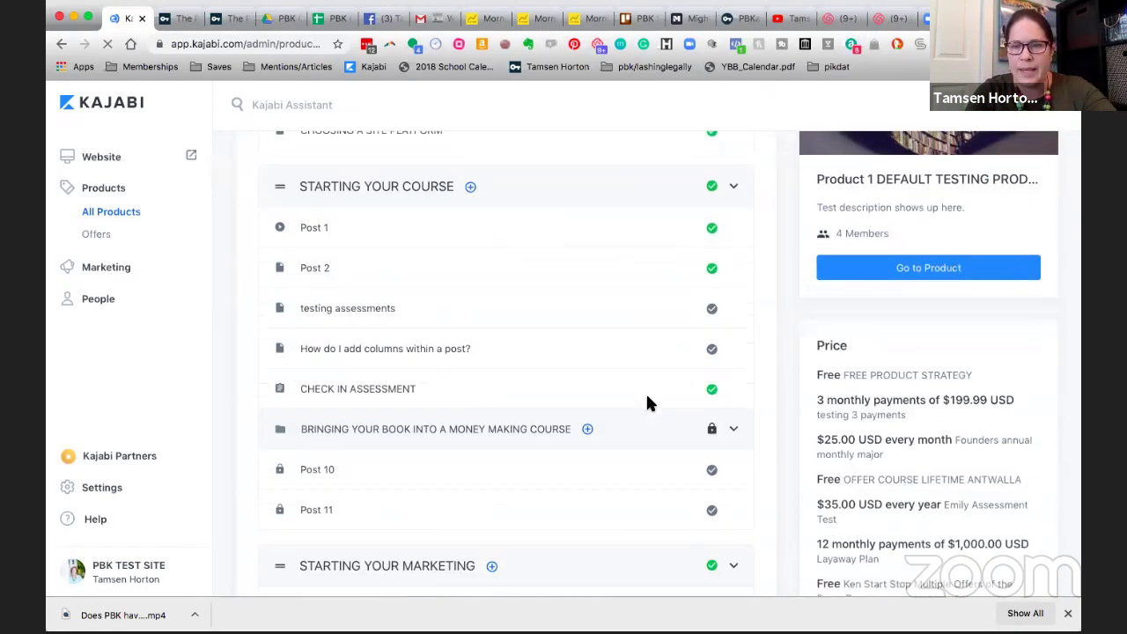
{"action": "scroll", "coordinate": [646, 399], "scroll_direction": "up", "scroll_amount": 5}
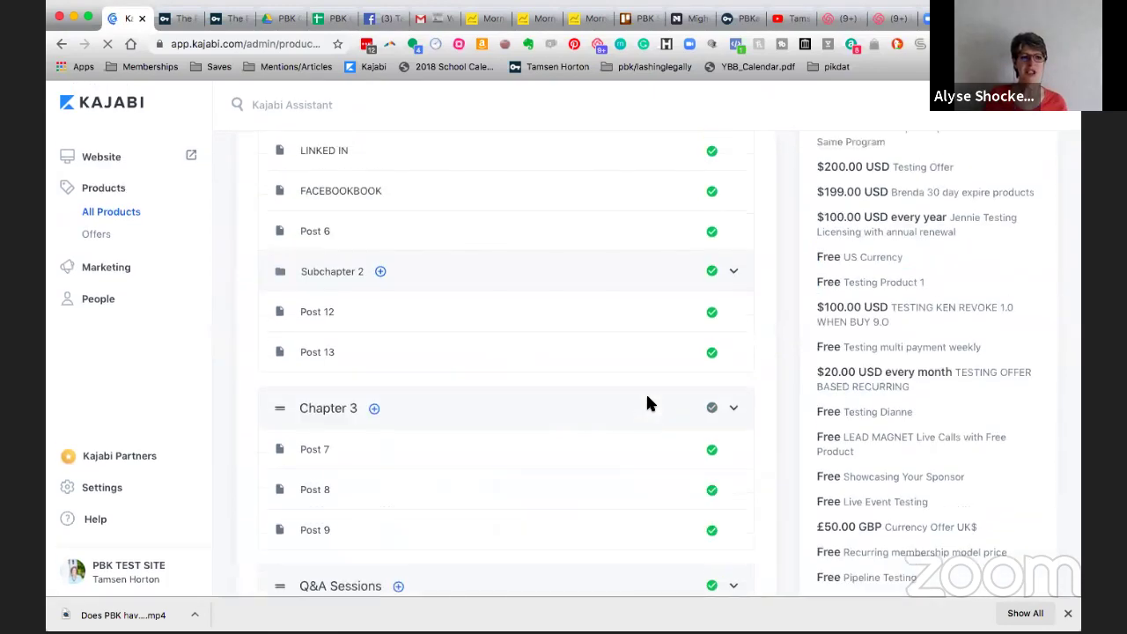
{"action": "scroll", "coordinate": [484, 291], "scroll_direction": "up", "scroll_amount": 1}
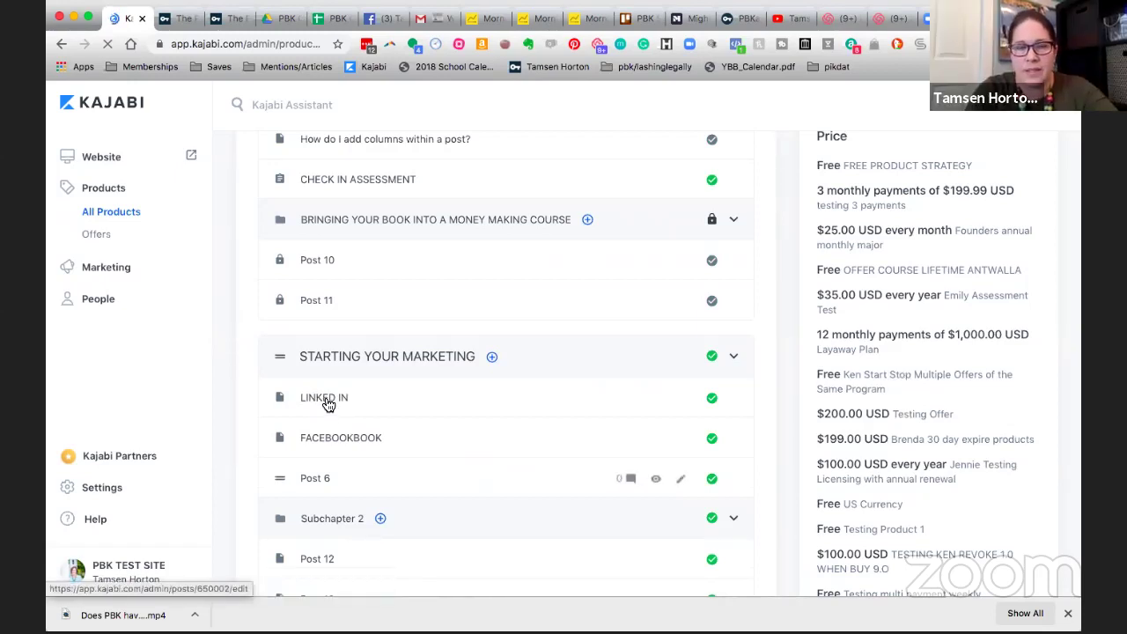
{"action": "left_click", "coordinate": [327, 404]}
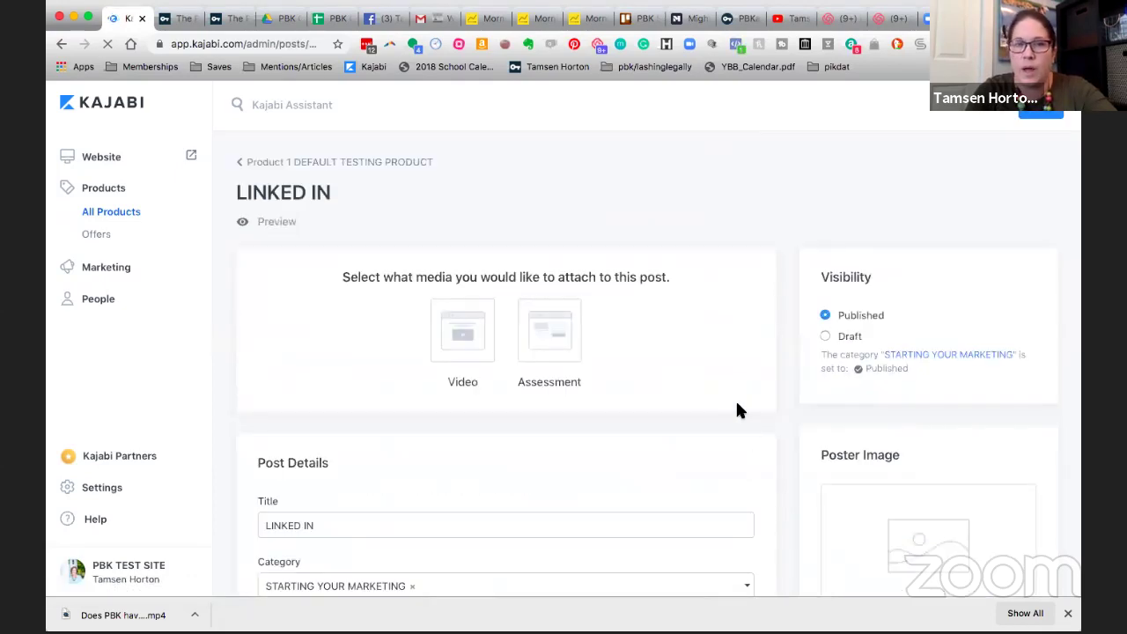
{"action": "scroll", "coordinate": [738, 406], "scroll_direction": "down", "scroll_amount": 5}
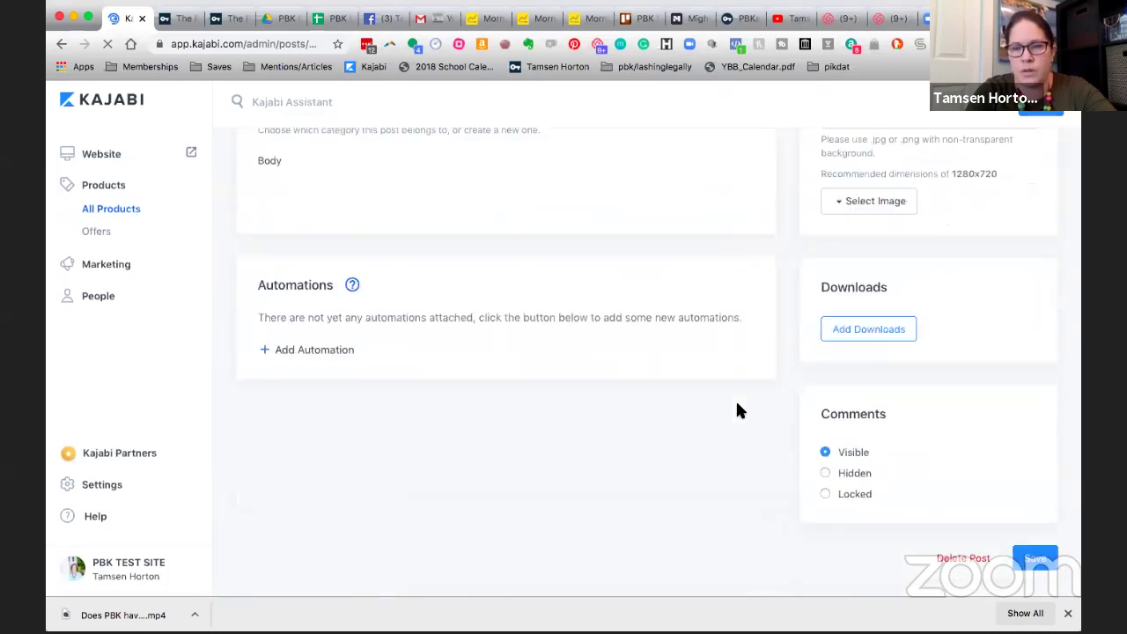
Try the Hidden and Locked comment options on the LINKED IN post and set Comments back to Visible
{"action": "left_click", "coordinate": [824, 475]}
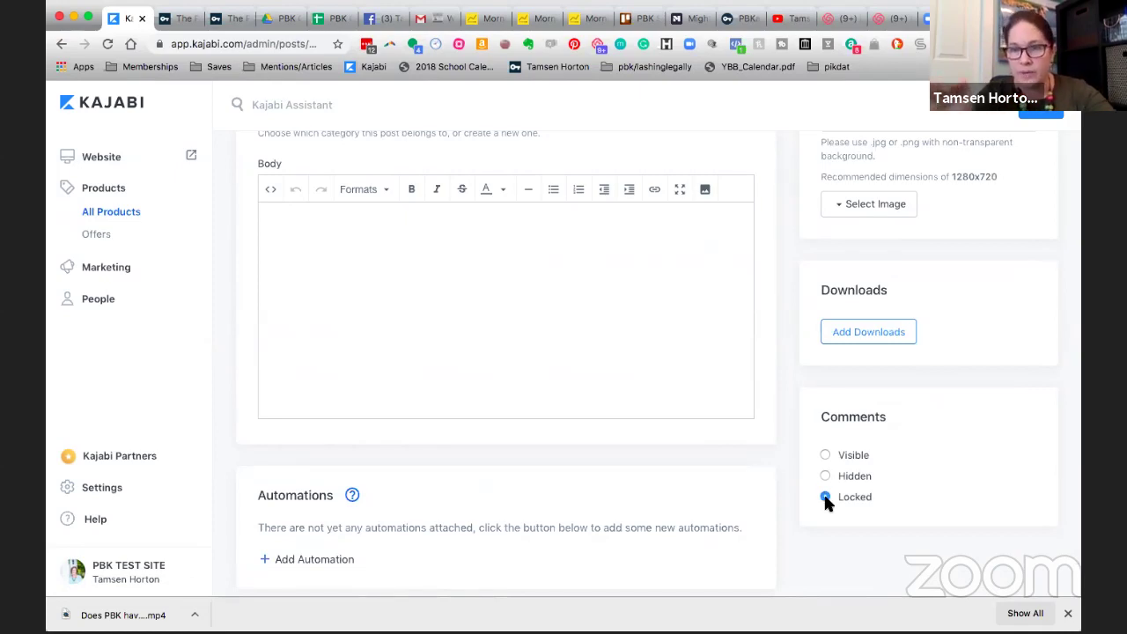
{"action": "left_click", "coordinate": [824, 456]}
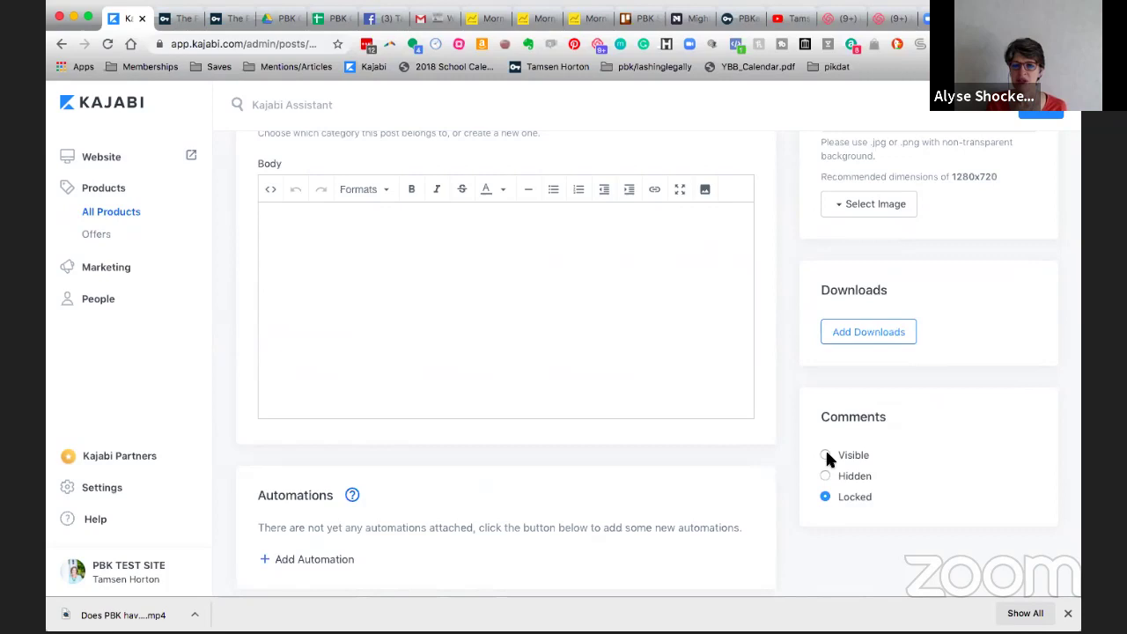
{"action": "left_click", "coordinate": [826, 455]}
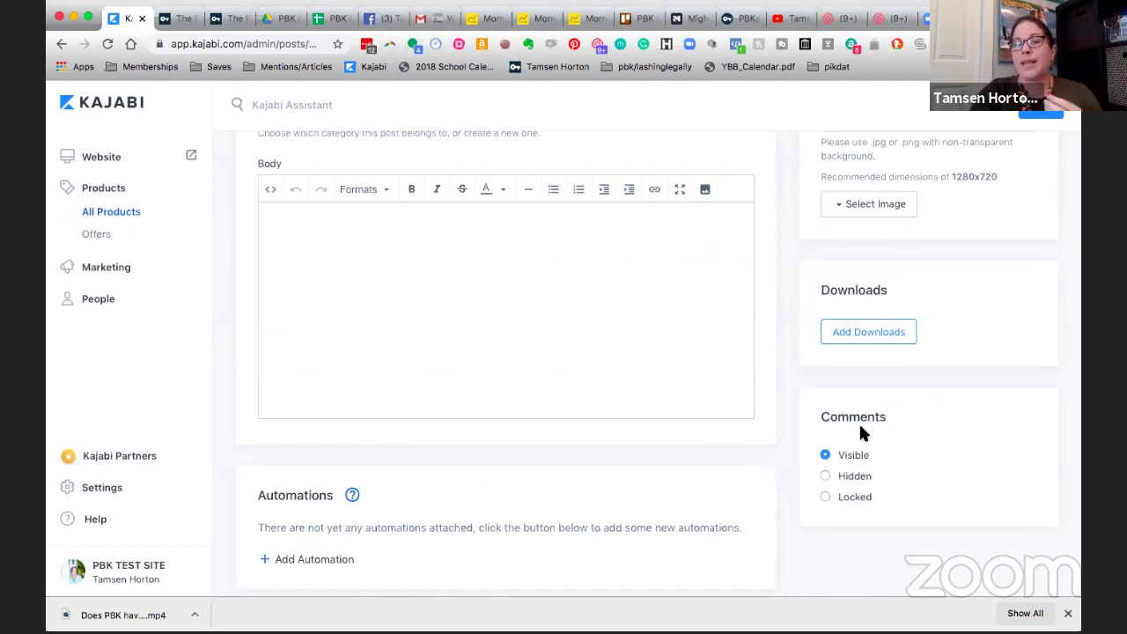
{"action": "scroll", "coordinate": [840, 440], "scroll_direction": "up", "scroll_amount": 1}
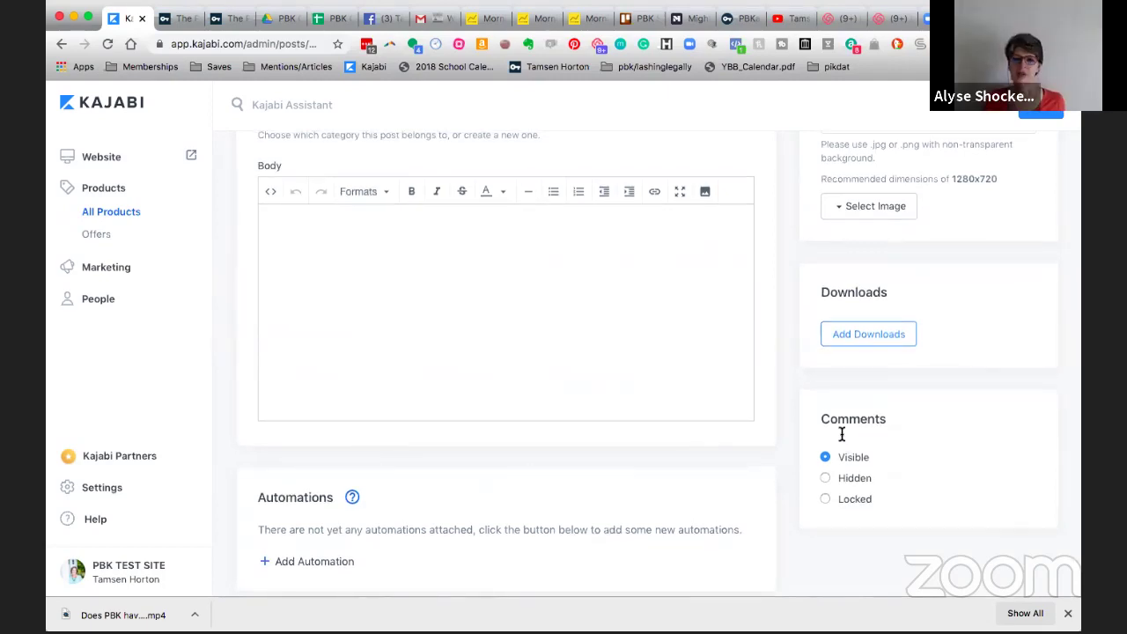
Look over the LINKED IN post's details and comment options and save the post
{"action": "scroll", "coordinate": [820, 411], "scroll_direction": "up", "scroll_amount": 2}
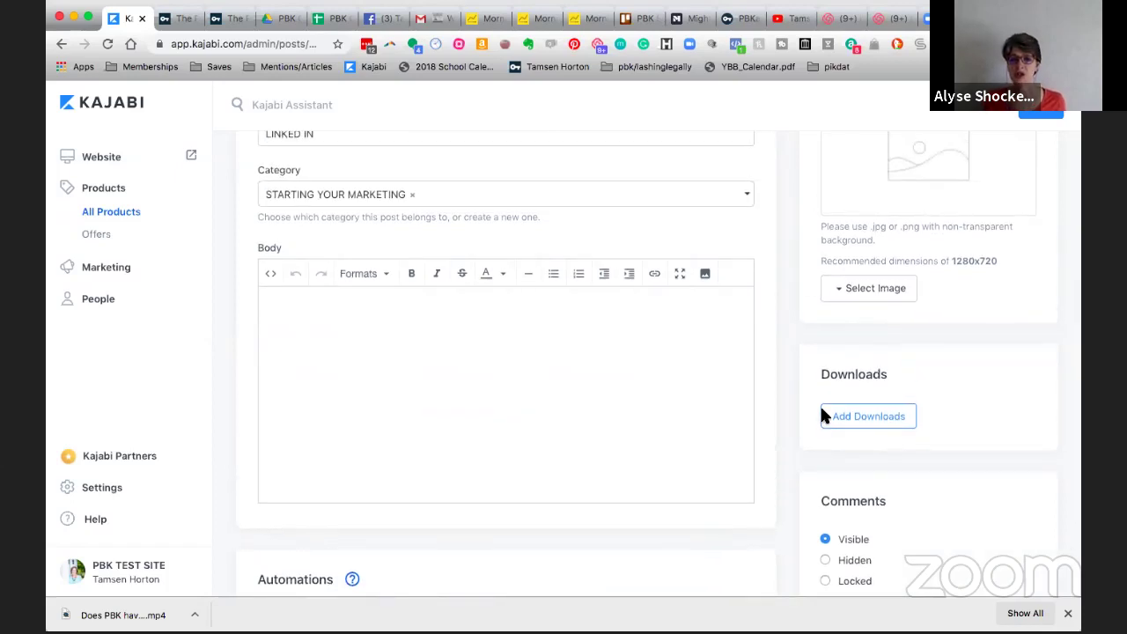
{"action": "scroll", "coordinate": [807, 392], "scroll_direction": "up", "scroll_amount": 5}
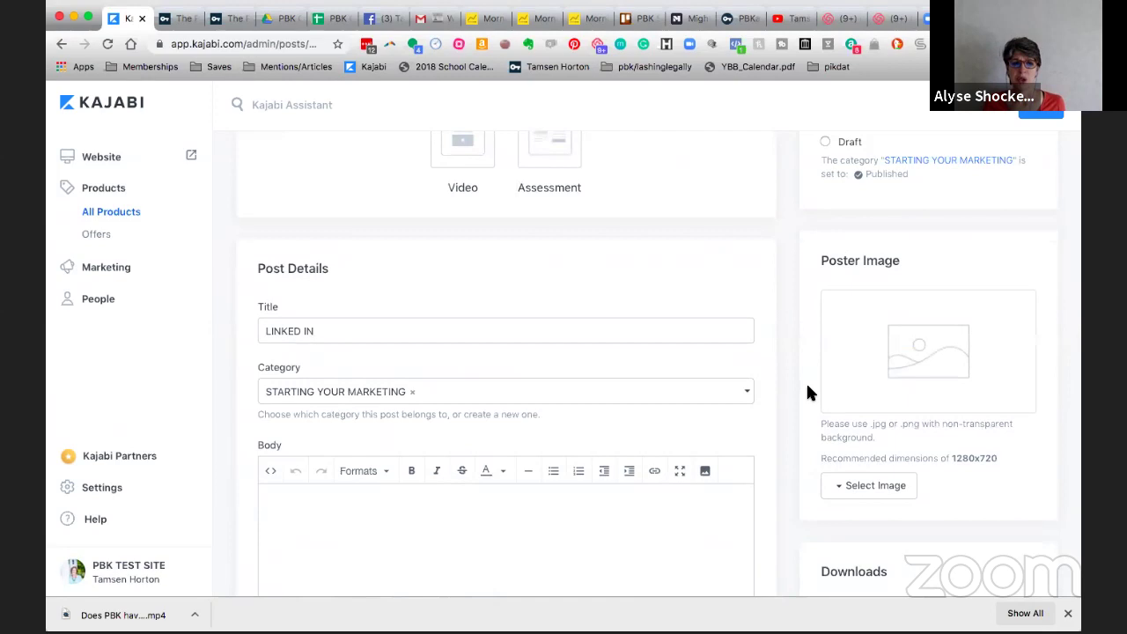
{"action": "scroll", "coordinate": [808, 392], "scroll_direction": "down", "scroll_amount": 8}
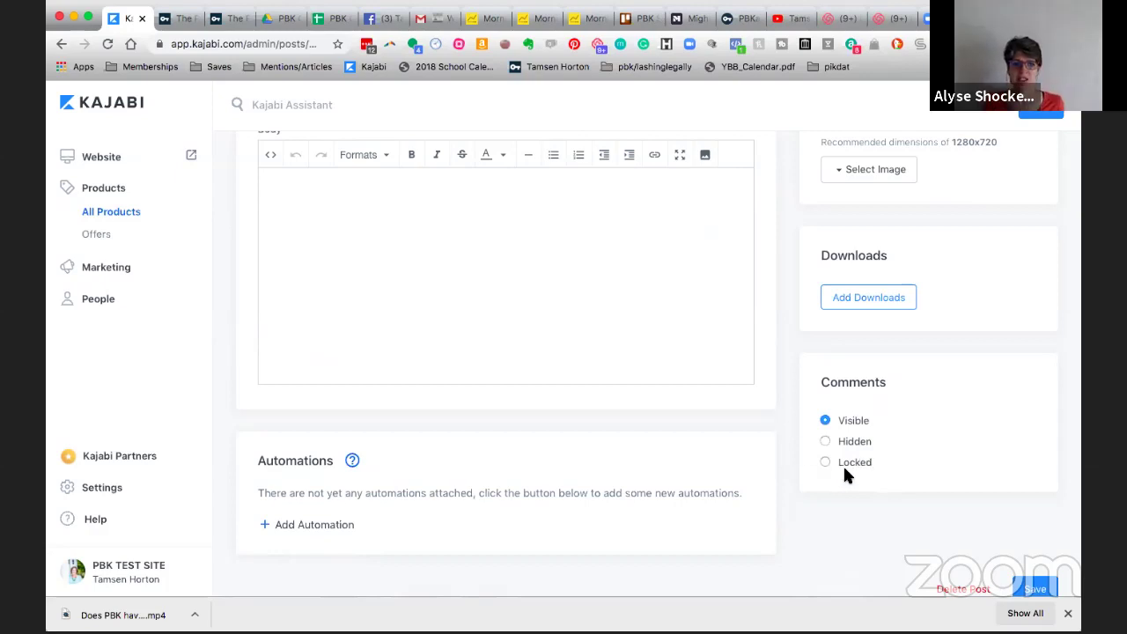
{"action": "scroll", "coordinate": [869, 479], "scroll_direction": "down", "scroll_amount": 1}
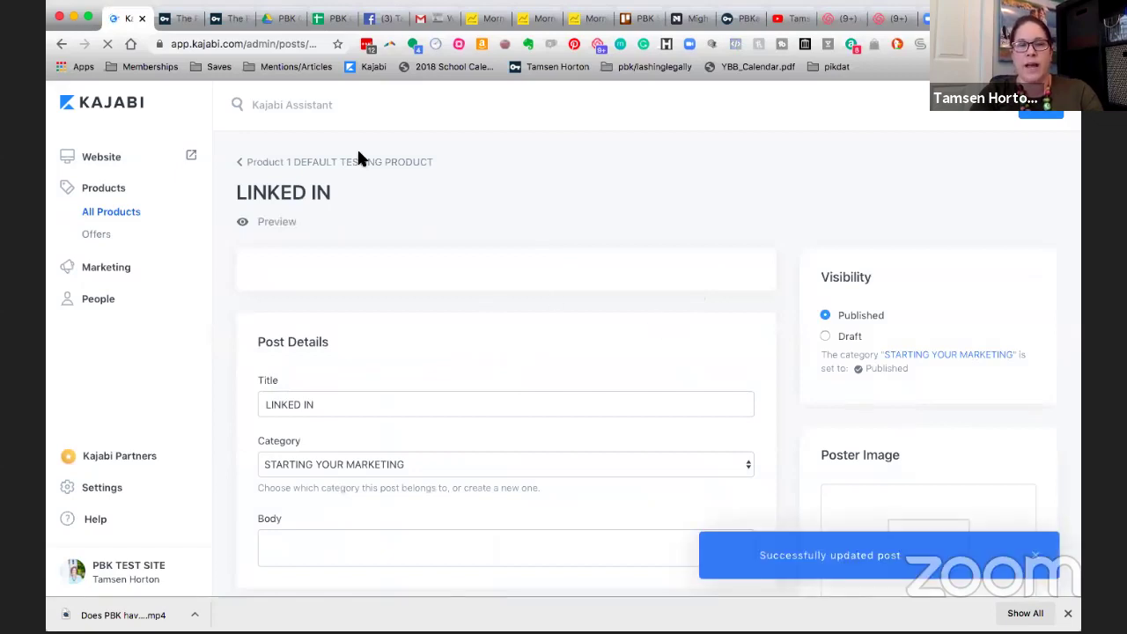
Return to the Product 1 DEFAULT TESTING PRODUCT outline and look through its categories and posts down to Q&A Sessions
{"action": "left_click", "coordinate": [296, 164]}
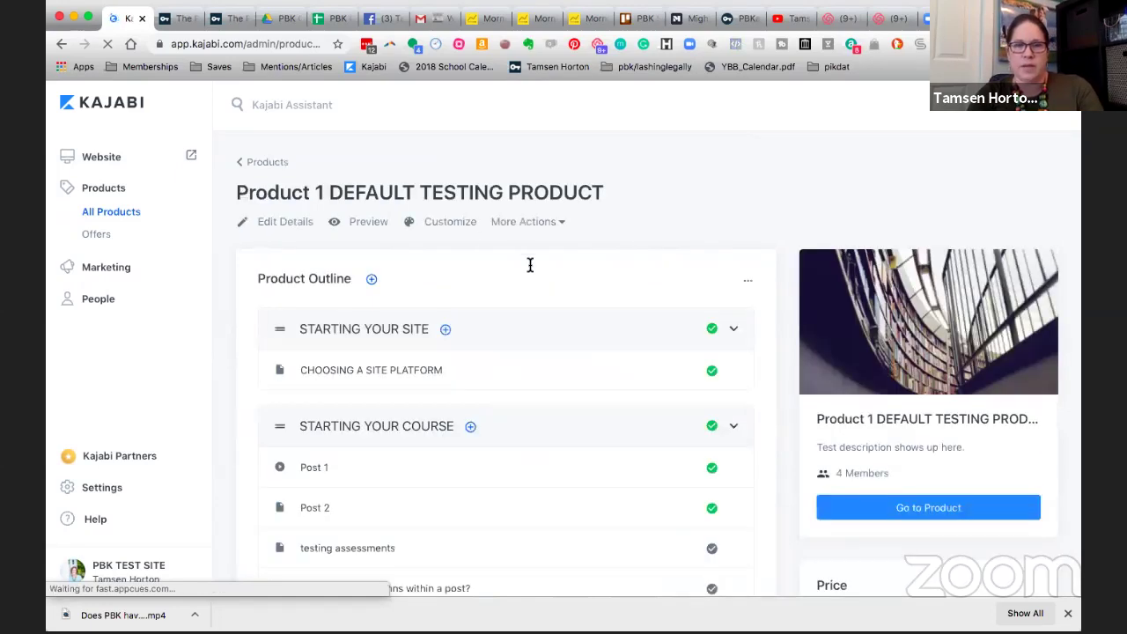
{"action": "scroll", "coordinate": [531, 264], "scroll_direction": "down", "scroll_amount": 2}
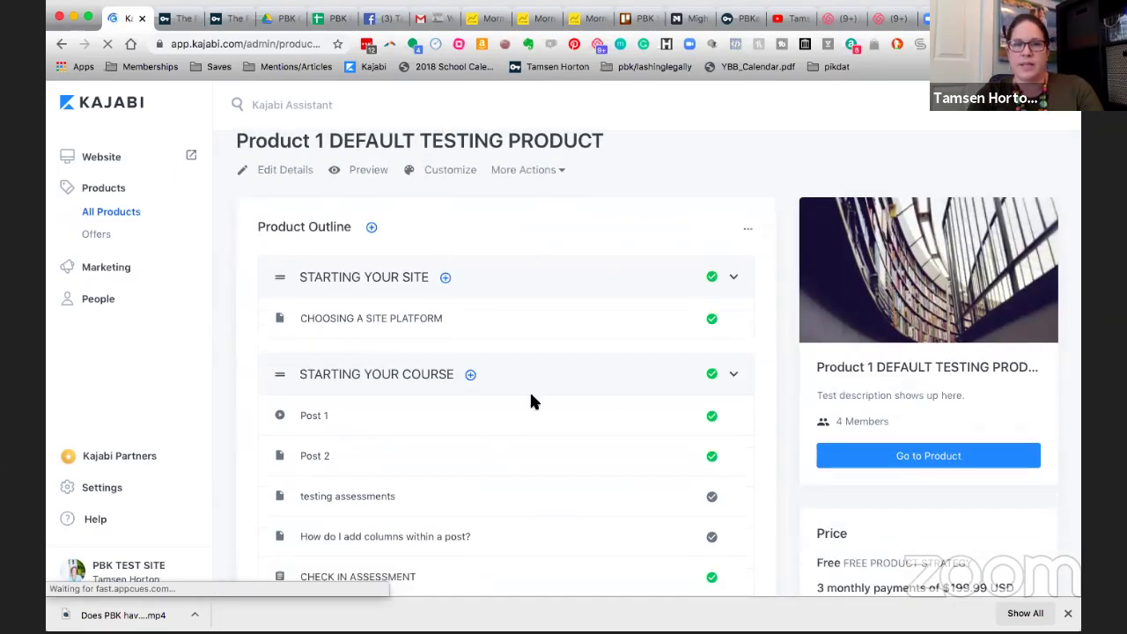
{"action": "scroll", "coordinate": [570, 421], "scroll_direction": "down", "scroll_amount": 5}
{"action": "scroll", "coordinate": [571, 415], "scroll_direction": "down", "scroll_amount": 7}
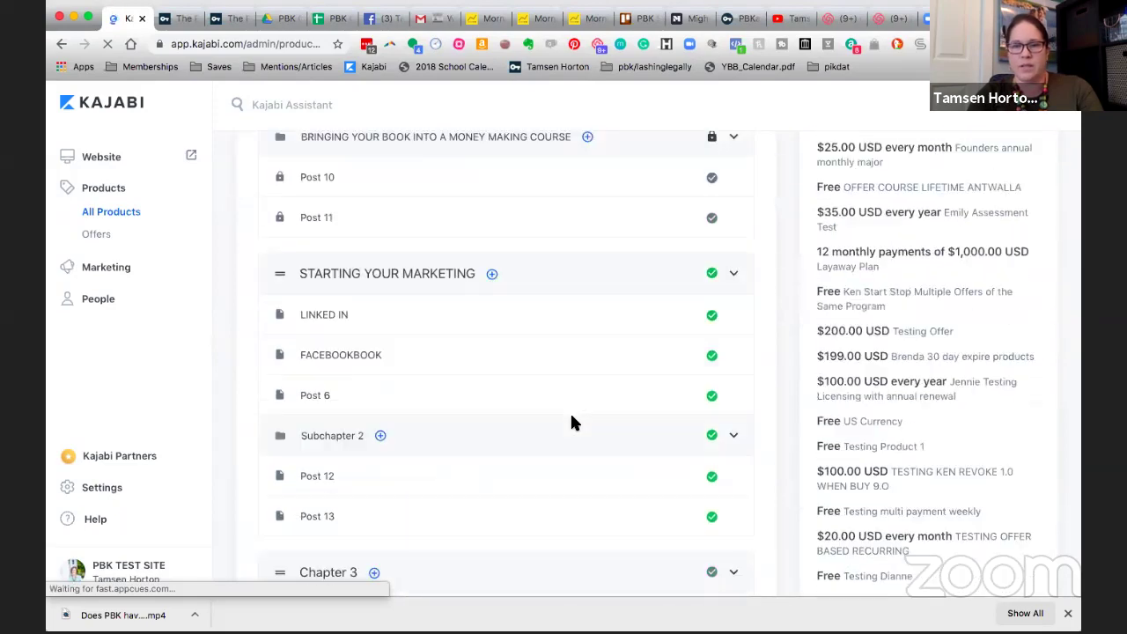
{"action": "scroll", "coordinate": [570, 423], "scroll_direction": "down", "scroll_amount": 1}
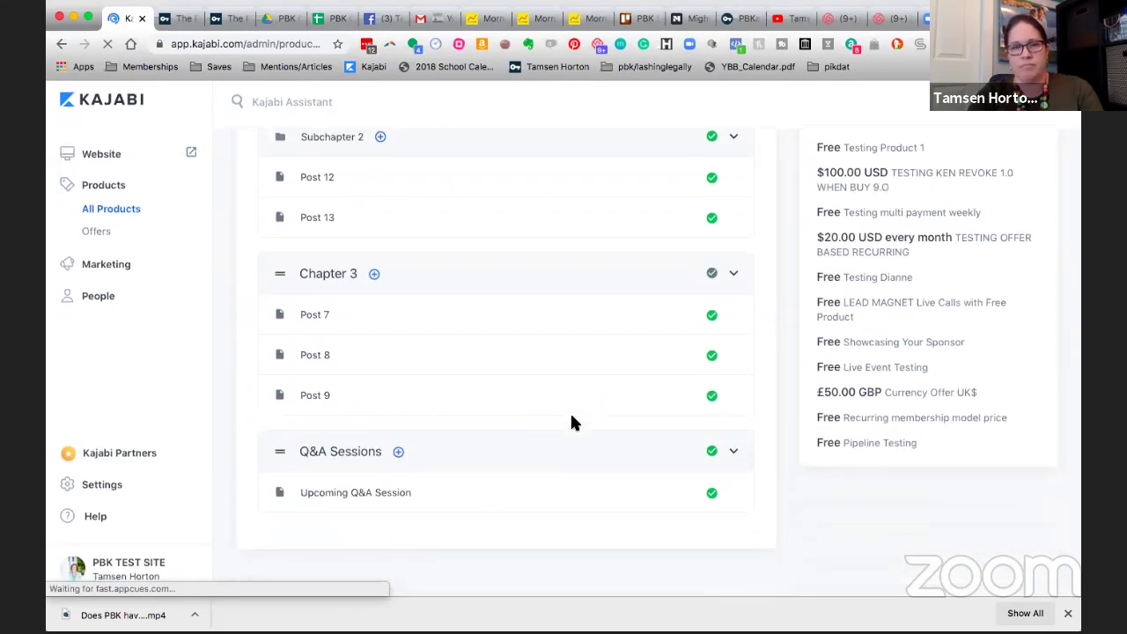
{"action": "scroll", "coordinate": [571, 423], "scroll_direction": "up", "scroll_amount": 5}
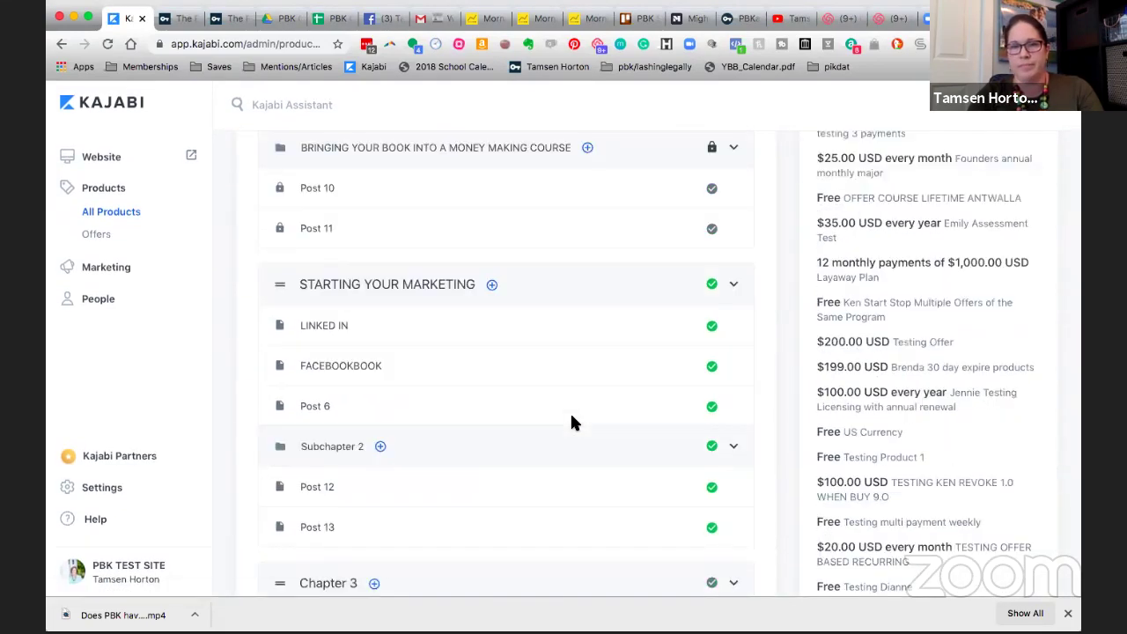
Open the FACEBOOKBOOK post under STARTING YOUR MARKETING and examine its details and comment settings
{"action": "left_click", "coordinate": [350, 368]}
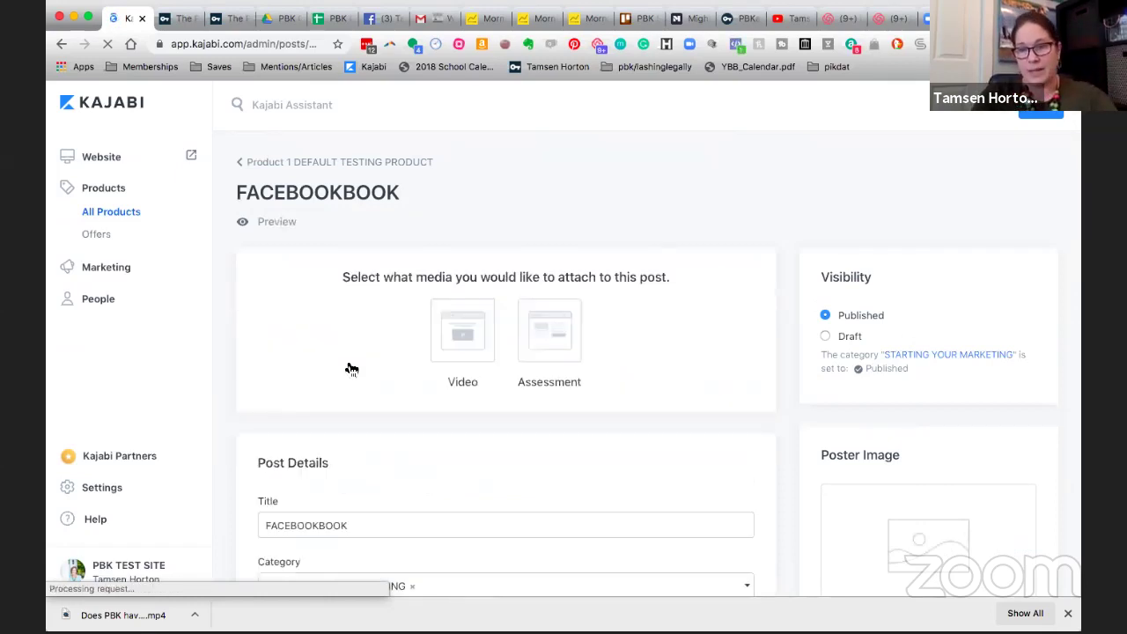
{"action": "scroll", "coordinate": [351, 368], "scroll_direction": "down", "scroll_amount": 3}
{"action": "scroll", "coordinate": [351, 368], "scroll_direction": "down", "scroll_amount": 5}
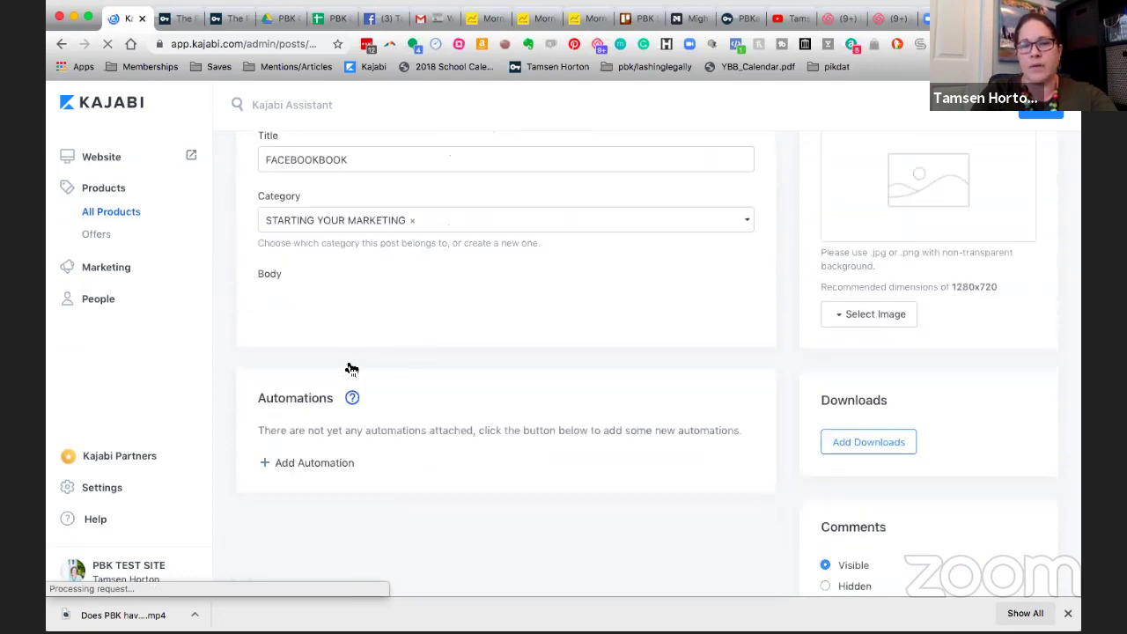
{"action": "scroll", "coordinate": [351, 368], "scroll_direction": "down", "scroll_amount": 2}
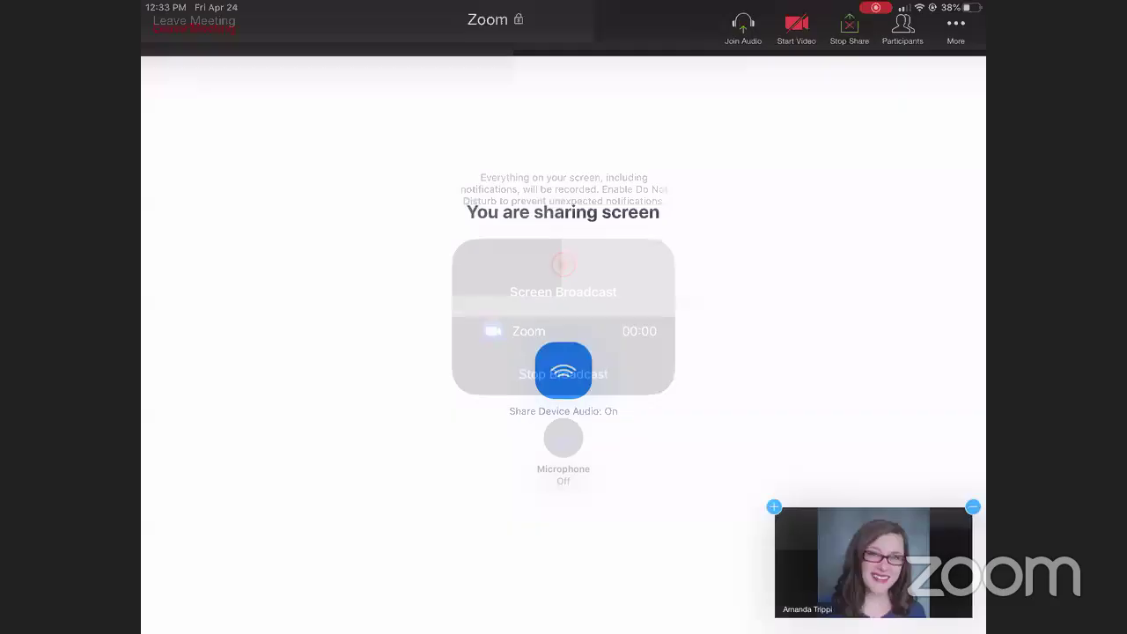
Switch to the PBK note in GoodNotes and point at the area below "published" and "draft" with the laser pointer
{"action": "key", "text": "super+h"}
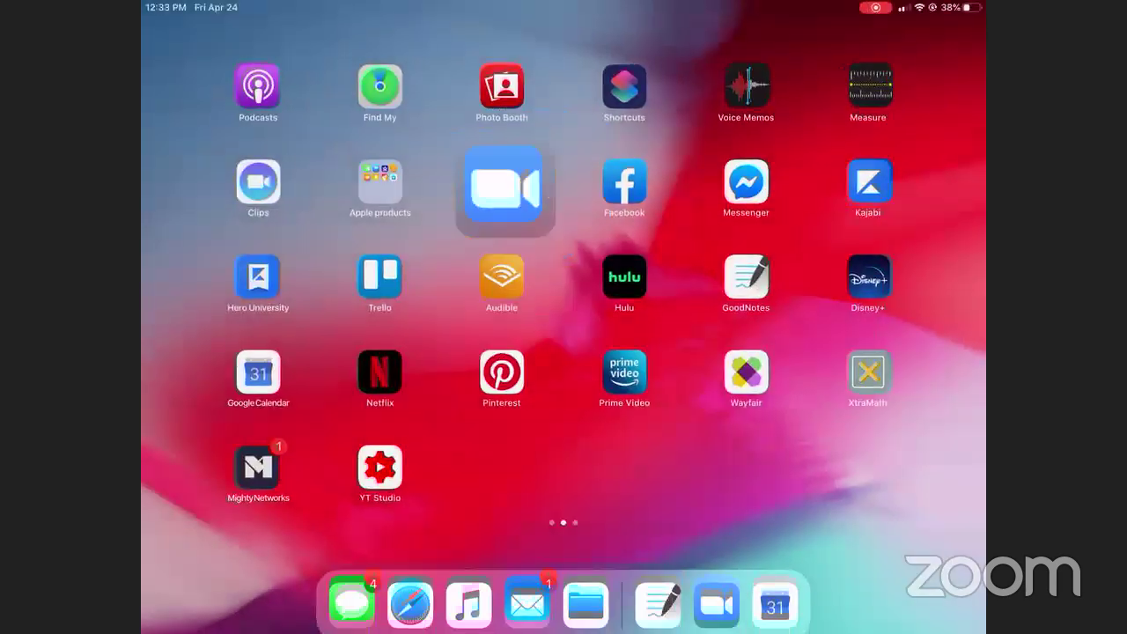
{"action": "left_click", "coordinate": [744, 269]}
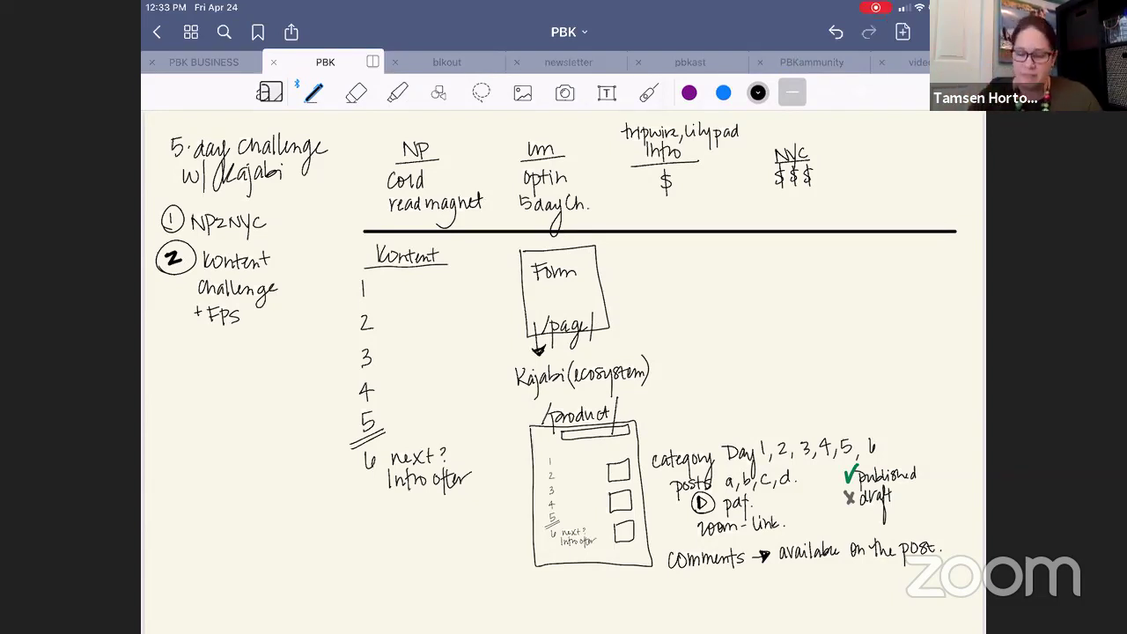
{"action": "left_click", "coordinate": [649, 92]}
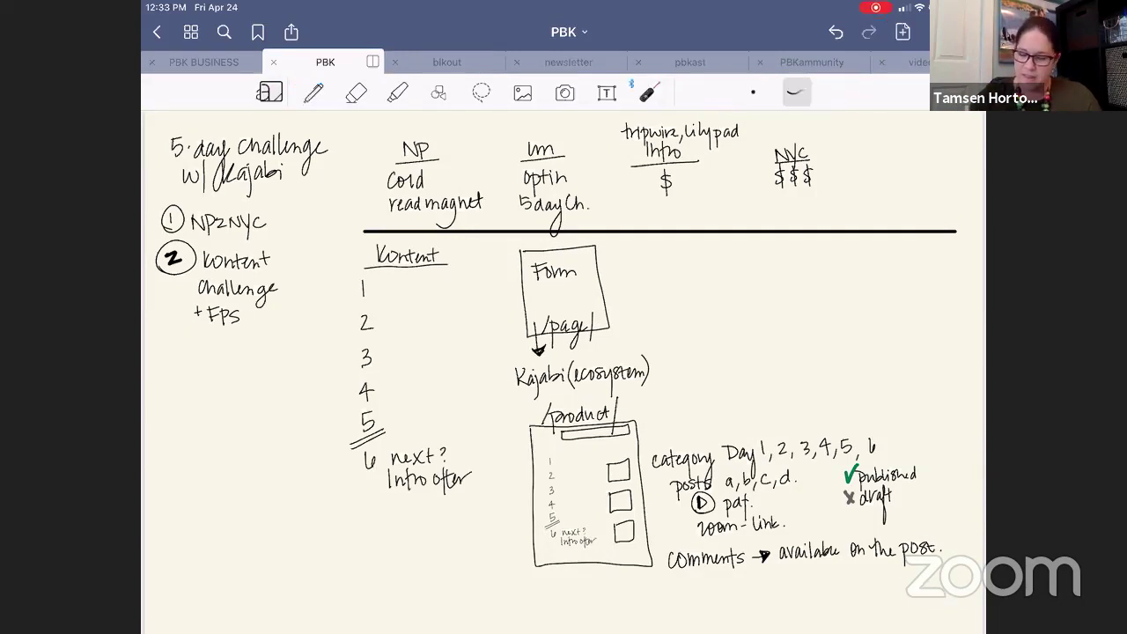
{"action": "mouse_move", "coordinate": [840, 517]}
{"action": "left_mouse_down"}
{"action": "mouse_move", "coordinate": [941, 476]}
{"action": "mouse_move", "coordinate": [819, 475]}
{"action": "mouse_move", "coordinate": [844, 519]}
{"action": "left_mouse_up"}
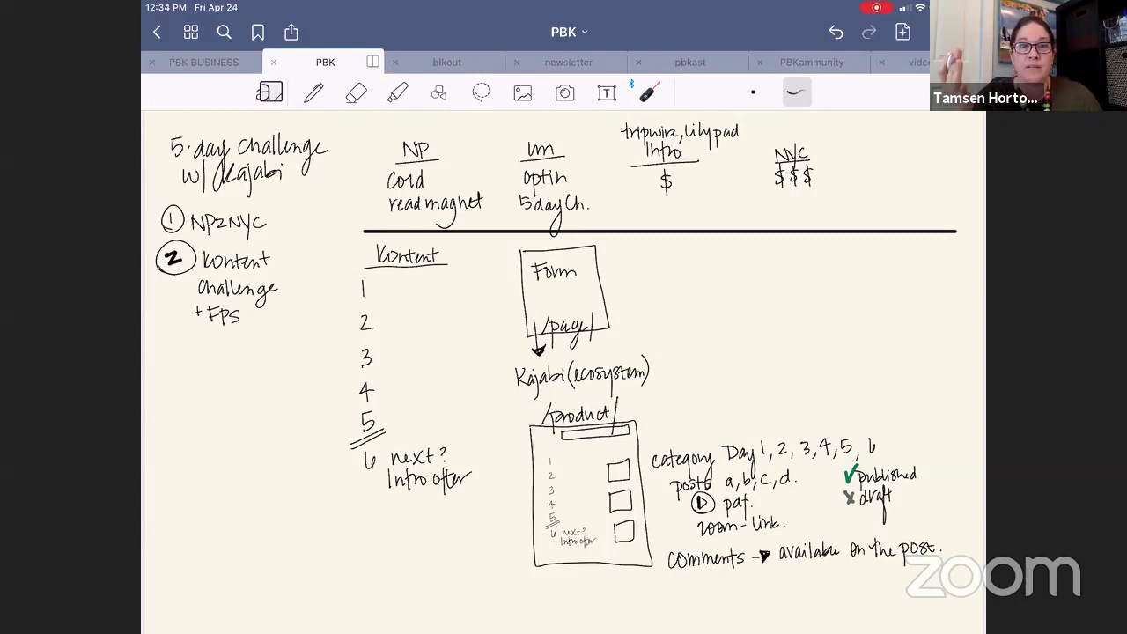
{"action": "left_click_drag", "start_coordinate": [841, 521], "coordinate": [927, 511]}
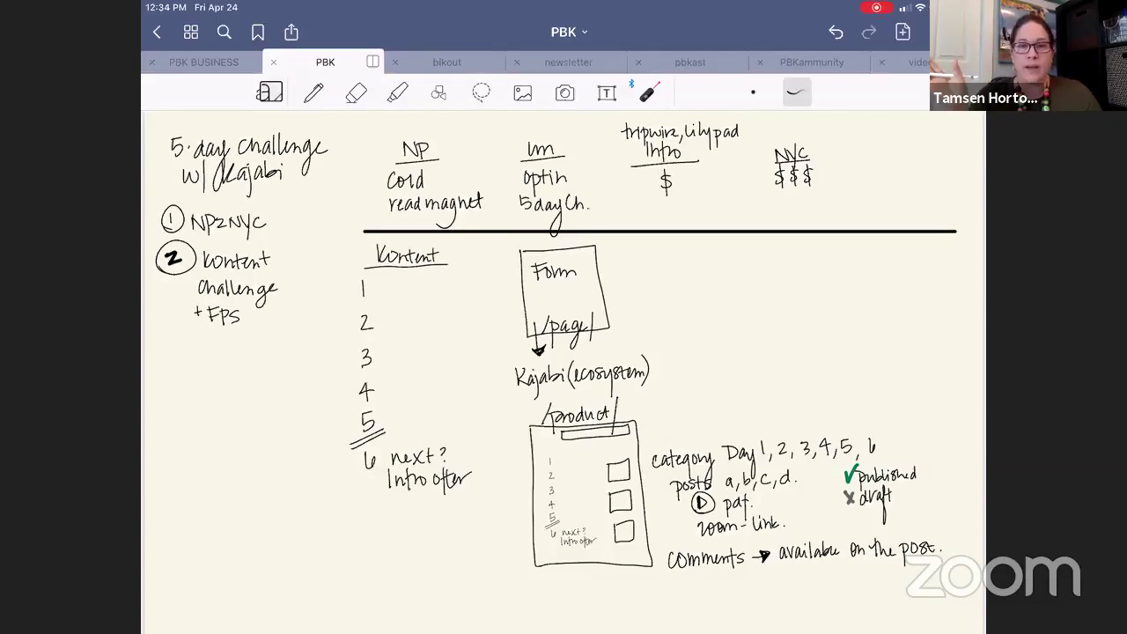
{"action": "mouse_move", "coordinate": [841, 519]}
{"action": "left_mouse_down"}
{"action": "mouse_move", "coordinate": [937, 436]}
{"action": "mouse_move", "coordinate": [845, 515]}
{"action": "left_mouse_up"}
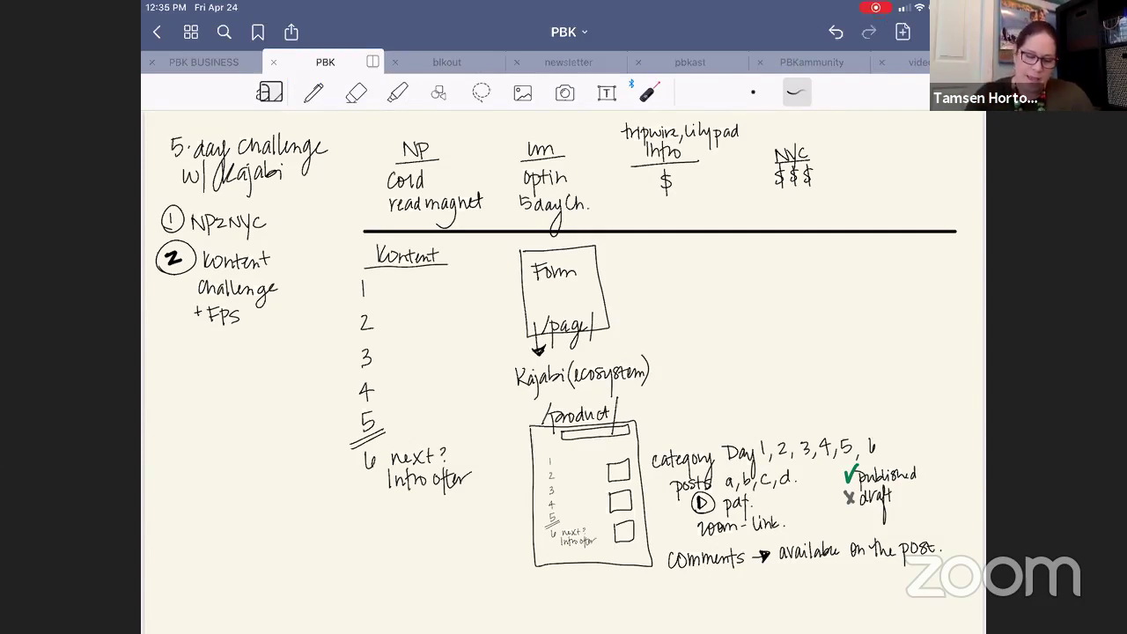
Draw an arrow rightwards from the Form box with the pen and write an orange "A" beside the arrowhead
{"action": "left_click", "coordinate": [314, 91]}
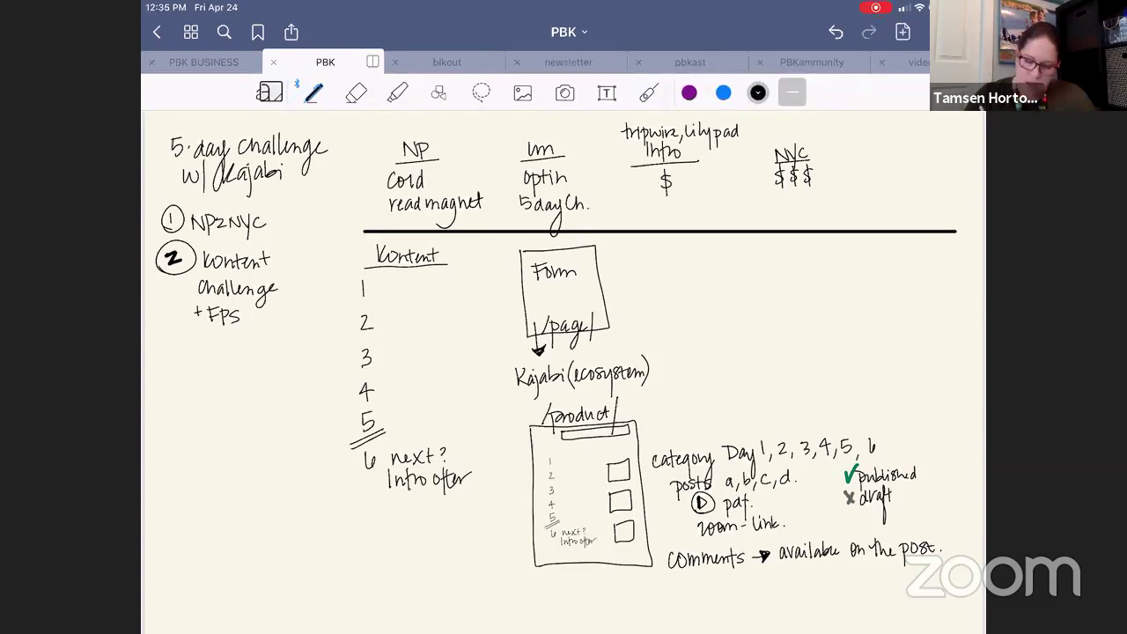
{"action": "left_click_drag", "start_coordinate": [588, 284], "coordinate": [629, 288]}
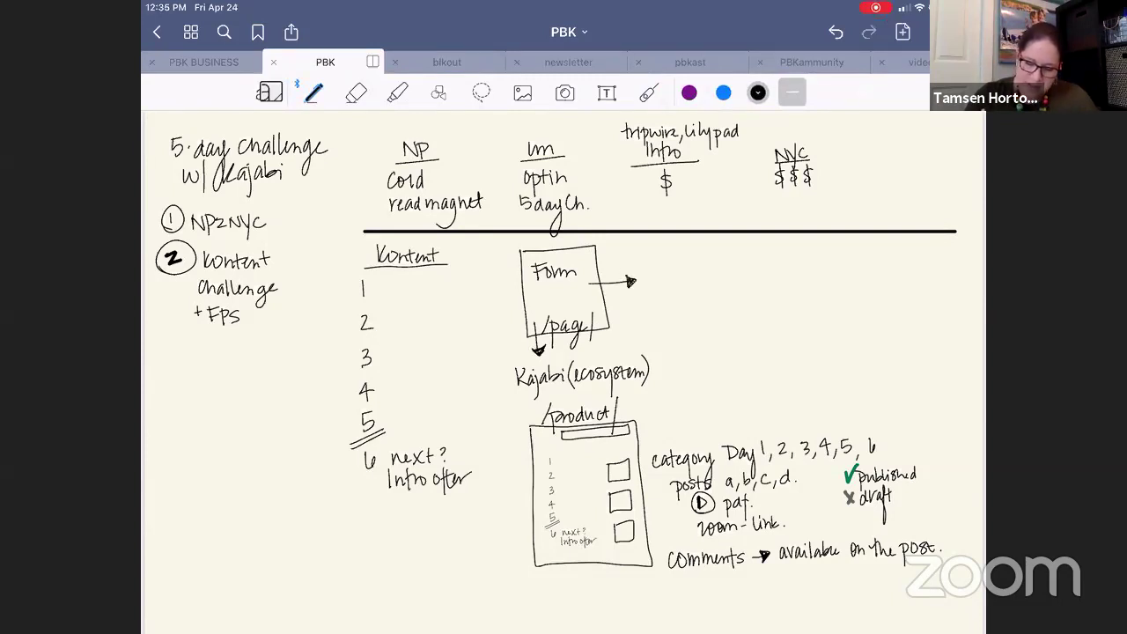
{"action": "left_click", "coordinate": [827, 92]}
{"action": "left_click", "coordinate": [758, 93]}
{"action": "left_click", "coordinate": [833, 229]}
{"action": "mouse_move", "coordinate": [644, 273]}
{"action": "left_mouse_down"}
{"action": "mouse_move", "coordinate": [654, 258]}
{"action": "mouse_move", "coordinate": [659, 274]}
{"action": "left_mouse_up"}
{"action": "left_click_drag", "start_coordinate": [647, 266], "coordinate": [657, 266]}
Switch the pen to black, write "register to Event" after the orange A and double-underline "Event"
{"action": "left_click", "coordinate": [758, 92]}
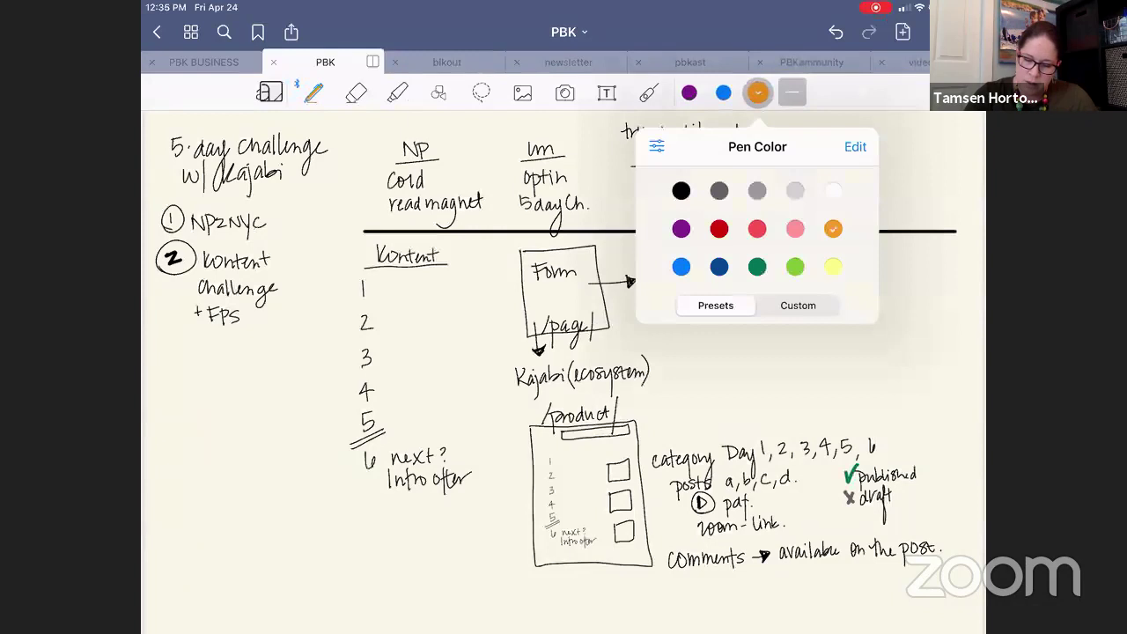
{"action": "left_click", "coordinate": [681, 190]}
{"action": "mouse_move", "coordinate": [668, 268]}
{"action": "left_mouse_down"}
{"action": "mouse_move", "coordinate": [678, 257]}
{"action": "mouse_move", "coordinate": [687, 276]}
{"action": "mouse_move", "coordinate": [695, 267]}
{"action": "left_mouse_up"}
{"action": "mouse_move", "coordinate": [705, 255]}
{"action": "left_mouse_down"}
{"action": "mouse_move", "coordinate": [698, 266]}
{"action": "mouse_move", "coordinate": [719, 265]}
{"action": "left_mouse_up"}
{"action": "left_click_drag", "start_coordinate": [720, 266], "coordinate": [739, 257]}
{"action": "left_click_drag", "start_coordinate": [741, 262], "coordinate": [770, 267]}
{"action": "left_click_drag", "start_coordinate": [770, 264], "coordinate": [785, 267]}
{"action": "mouse_move", "coordinate": [788, 251]}
{"action": "left_mouse_down"}
{"action": "mouse_move", "coordinate": [790, 266]}
{"action": "mouse_move", "coordinate": [796, 255]}
{"action": "left_mouse_up"}
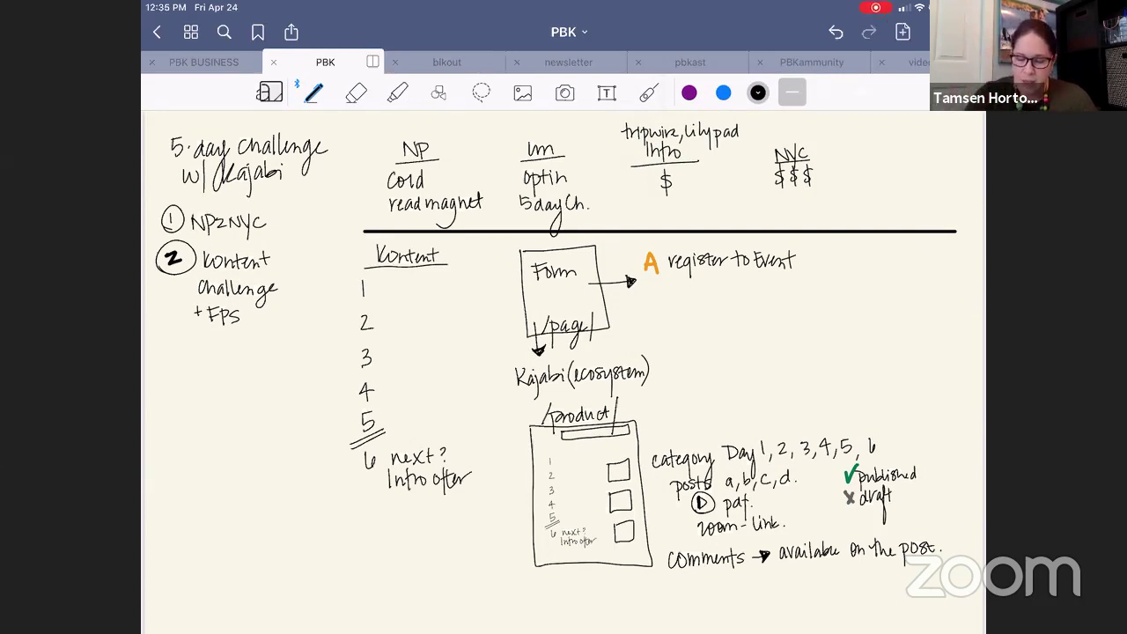
{"action": "left_click_drag", "start_coordinate": [750, 273], "coordinate": [796, 277]}
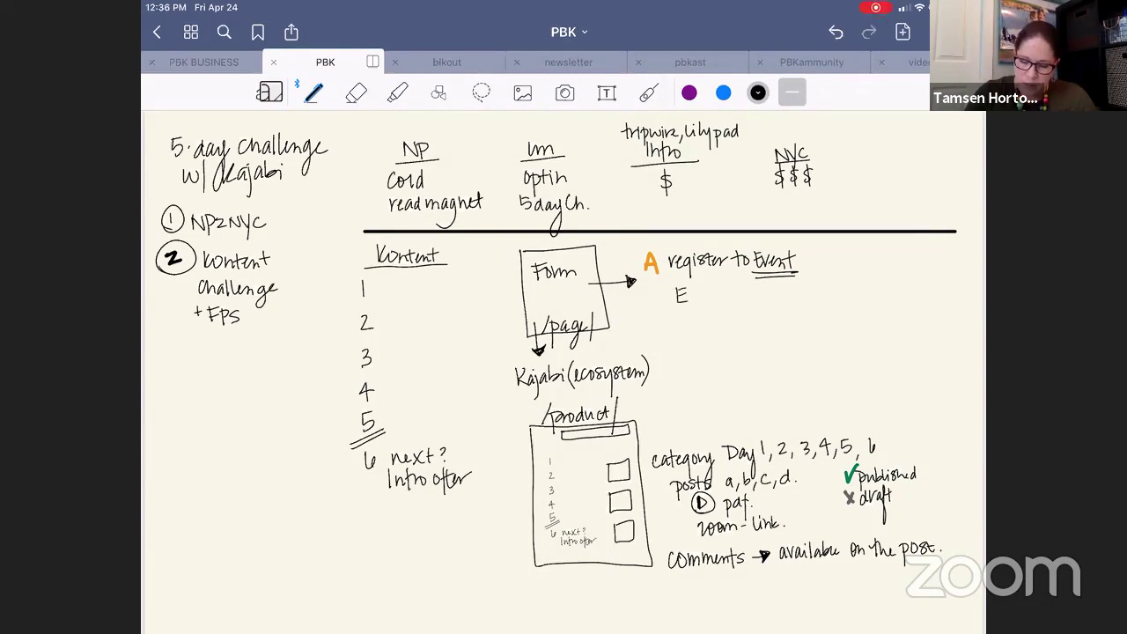
Handwrite a second line beginning with "E" beneath "register to Event" in black
{"action": "mouse_move", "coordinate": [690, 288]}
{"action": "left_mouse_down"}
{"action": "mouse_move", "coordinate": [692, 300]}
{"action": "mouse_move", "coordinate": [715, 302]}
{"action": "mouse_move", "coordinate": [703, 290]}
{"action": "left_mouse_up"}
{"action": "mouse_move", "coordinate": [704, 296]}
{"action": "left_mouse_down"}
{"action": "mouse_move", "coordinate": [773, 303]}
{"action": "mouse_move", "coordinate": [780, 290]}
{"action": "left_mouse_up"}
{"action": "left_click_drag", "start_coordinate": [780, 294], "coordinate": [802, 300]}
{"action": "mouse_move", "coordinate": [803, 293]}
{"action": "left_mouse_down"}
{"action": "mouse_move", "coordinate": [812, 316]}
{"action": "mouse_move", "coordinate": [834, 298]}
{"action": "mouse_move", "coordinate": [837, 309]}
{"action": "left_mouse_up"}
{"action": "left_click_drag", "start_coordinate": [832, 292], "coordinate": [843, 291]}
{"action": "left_click_drag", "start_coordinate": [847, 289], "coordinate": [846, 290]}
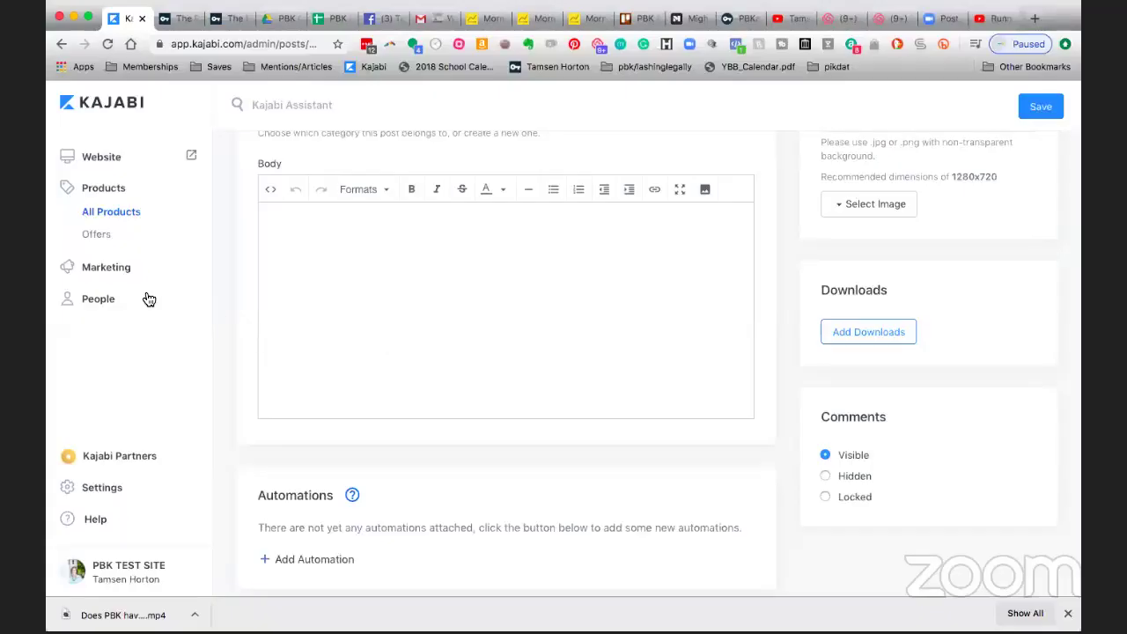
Switch back to Kajabi, open the 5 DAY CHALLENGE event and examine its date, email actions and automations
{"action": "left_click", "coordinate": [117, 274]}
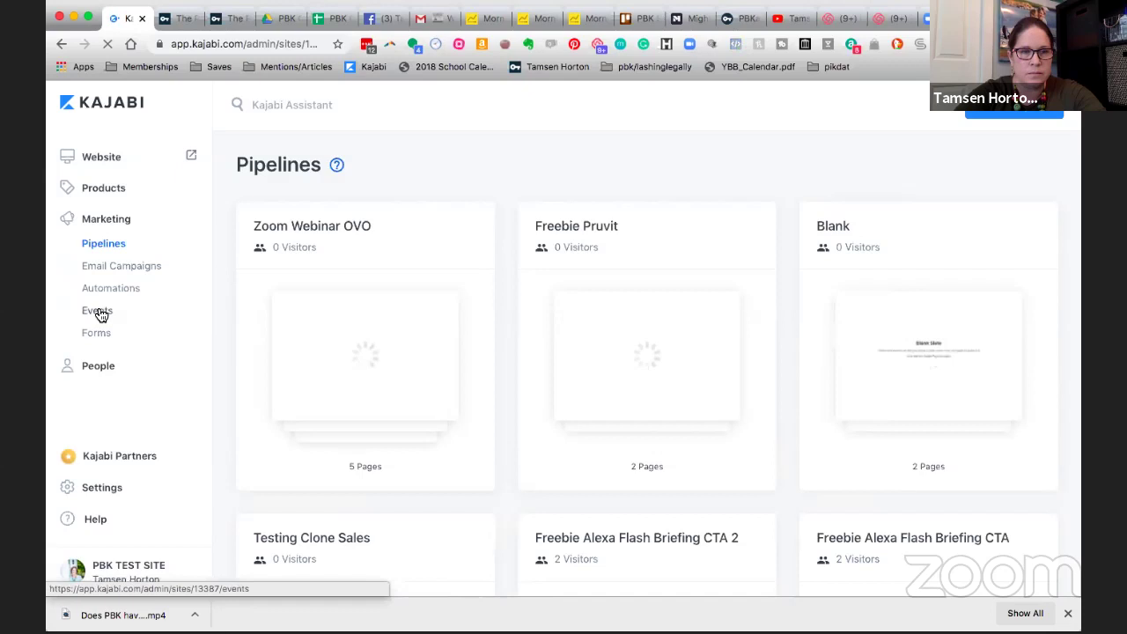
{"action": "left_click", "coordinate": [99, 315]}
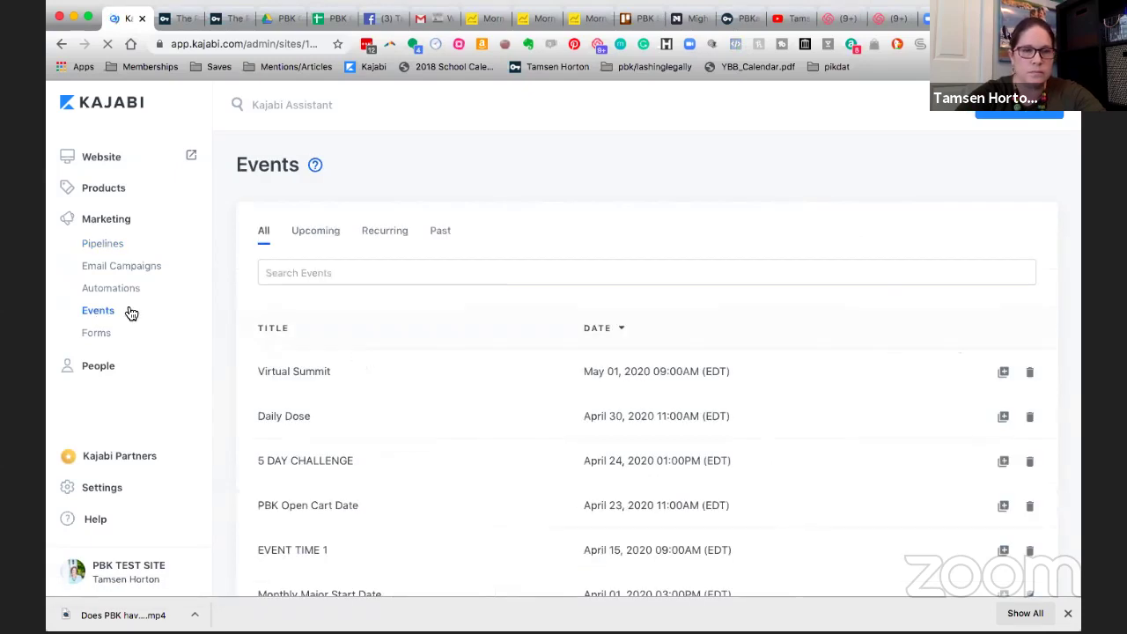
{"action": "scroll", "coordinate": [267, 327], "scroll_direction": "down", "scroll_amount": 2}
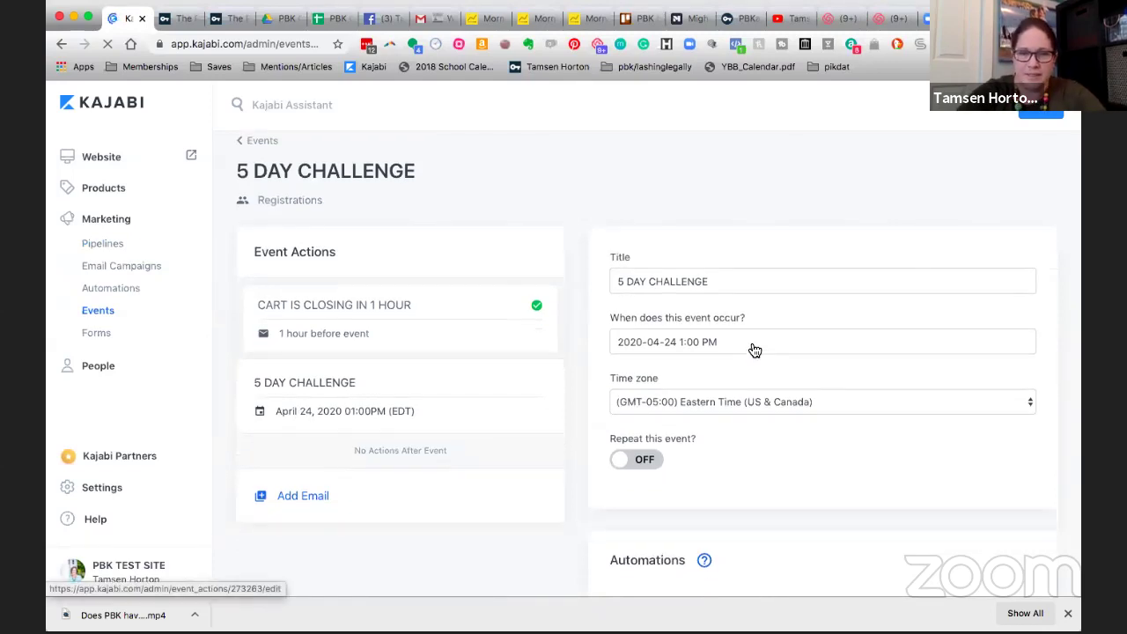
{"action": "scroll", "coordinate": [749, 335], "scroll_direction": "down", "scroll_amount": 5}
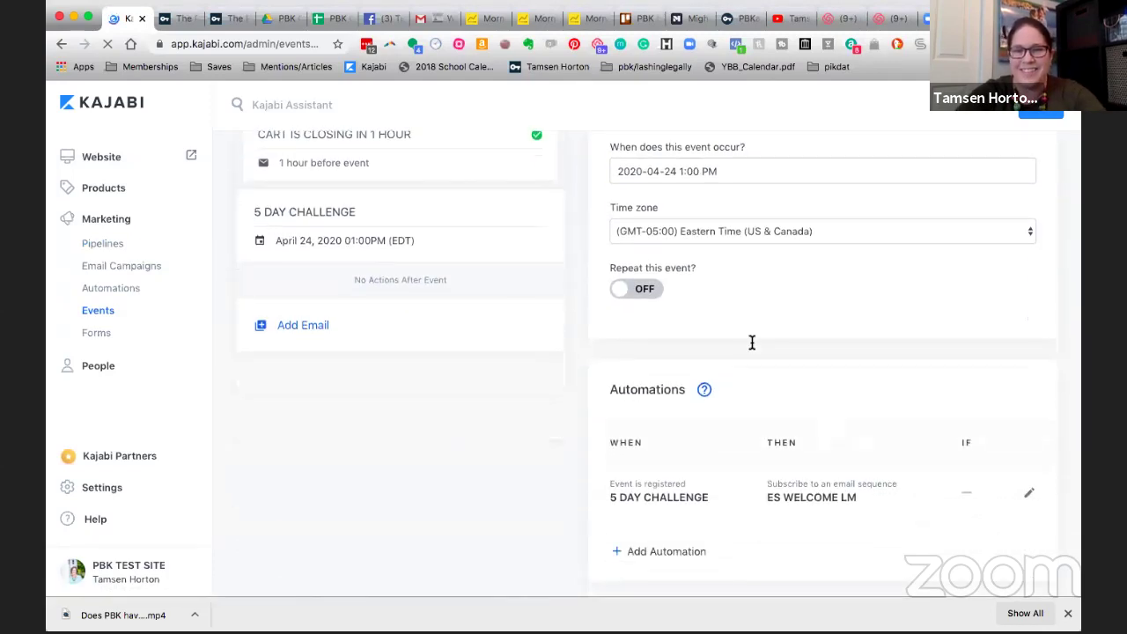
{"action": "scroll", "coordinate": [749, 340], "scroll_direction": "down", "scroll_amount": 2}
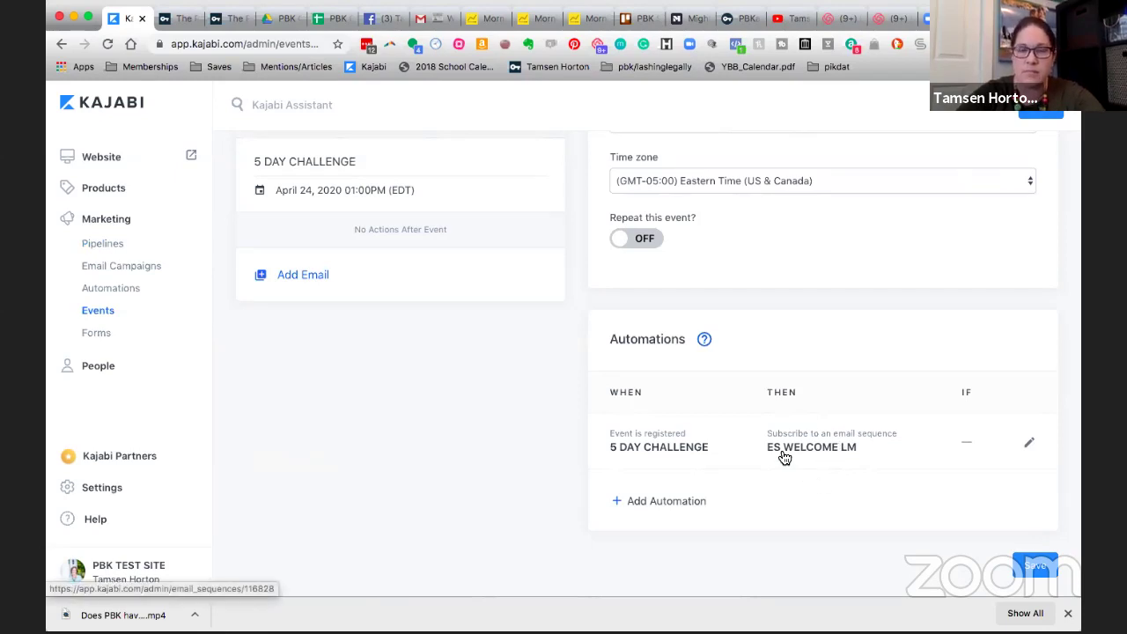
{"action": "scroll", "coordinate": [780, 390], "scroll_direction": "up", "scroll_amount": 3}
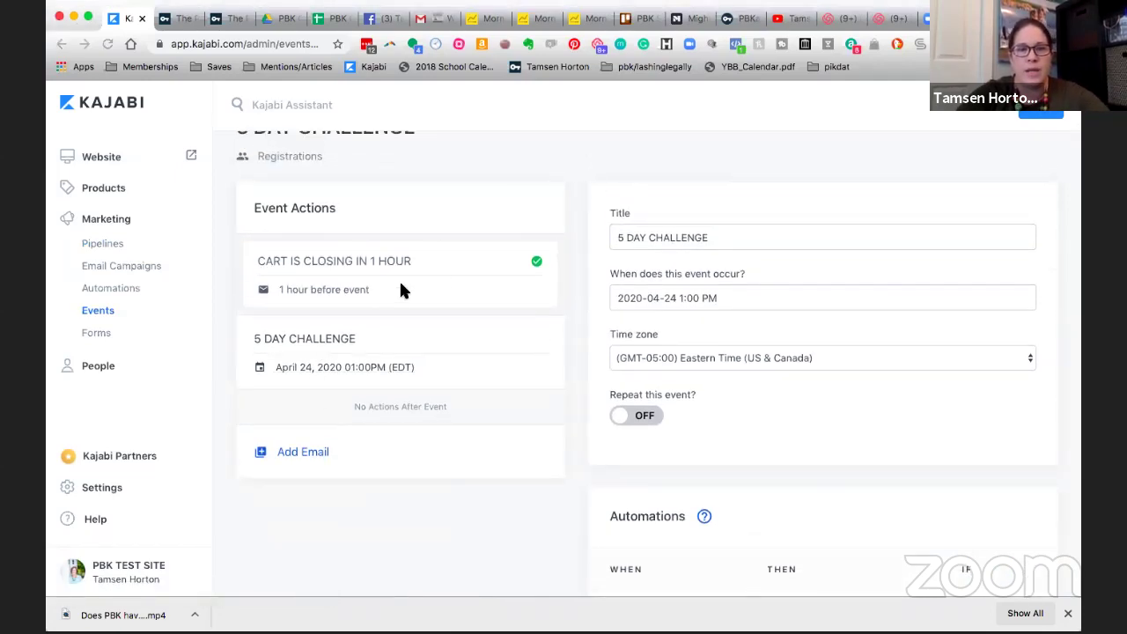
{"action": "scroll", "coordinate": [411, 370], "scroll_direction": "up", "scroll_amount": 2}
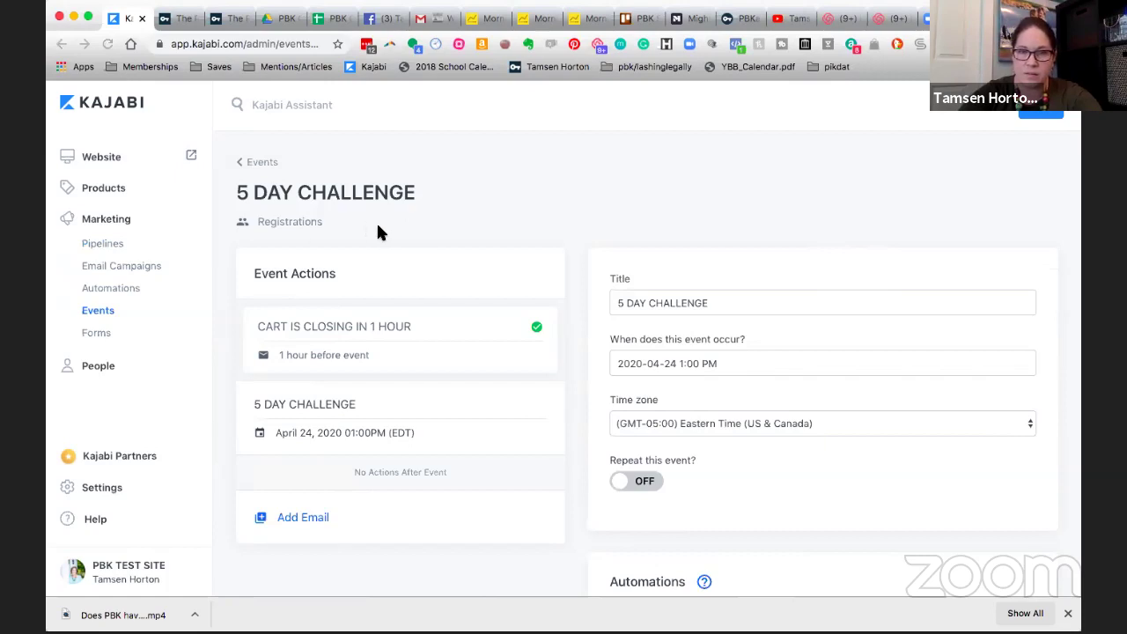
Open the email campaigns list and examine the ES WELCOME LM 04042020 sequence's triggers and emails
{"action": "left_click", "coordinate": [119, 272]}
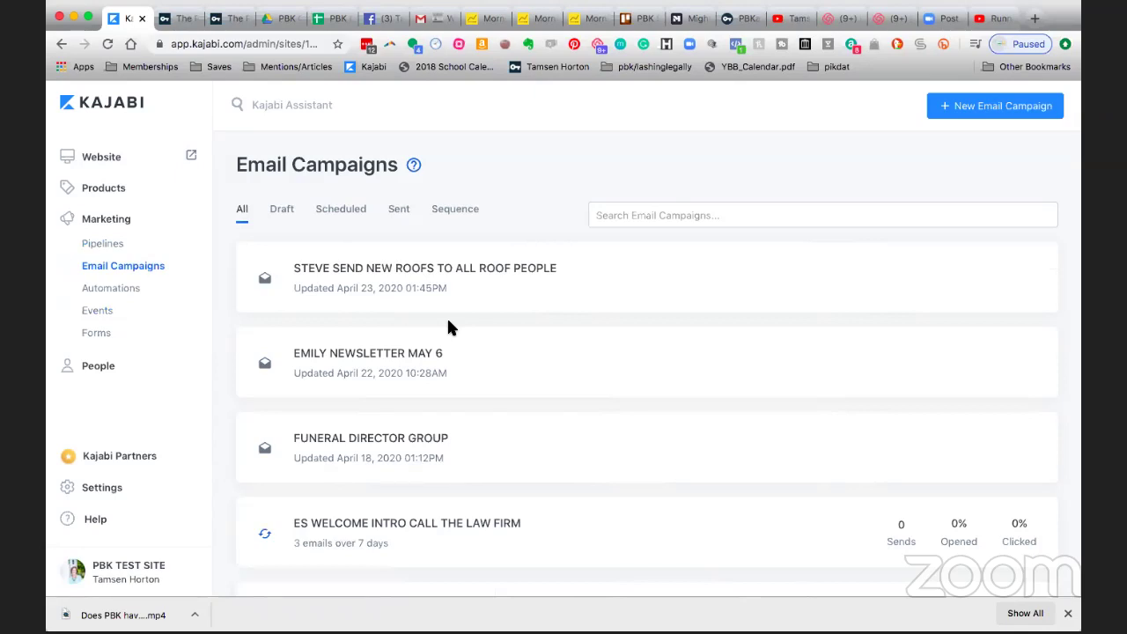
{"action": "mouse_move", "coordinate": [460, 307]}
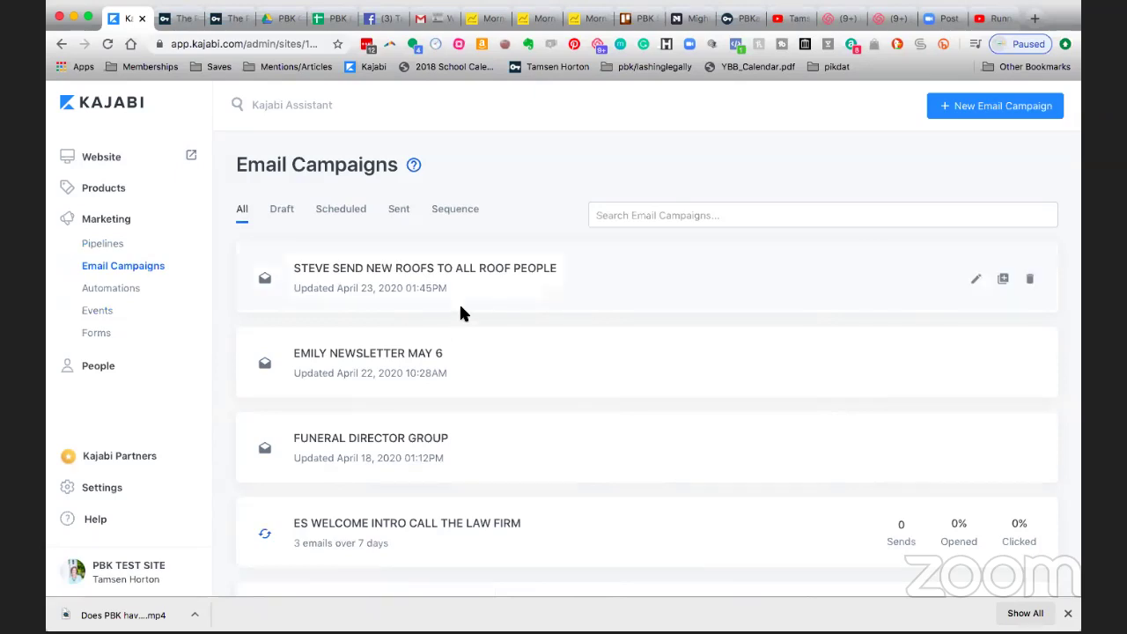
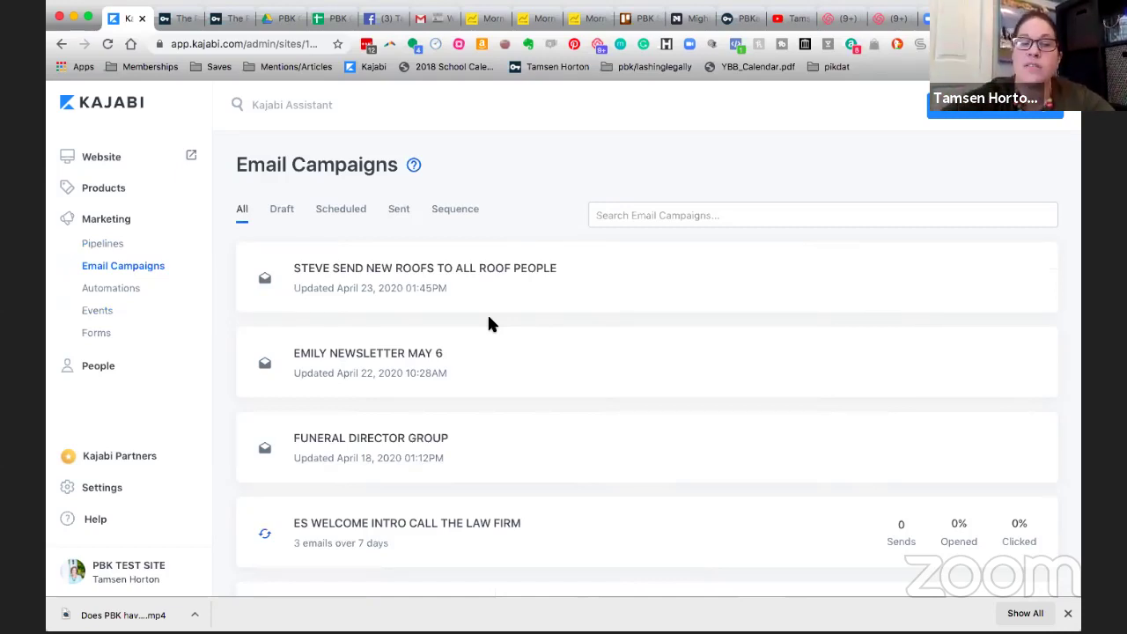
{"action": "scroll", "coordinate": [465, 339], "scroll_direction": "down", "scroll_amount": 5}
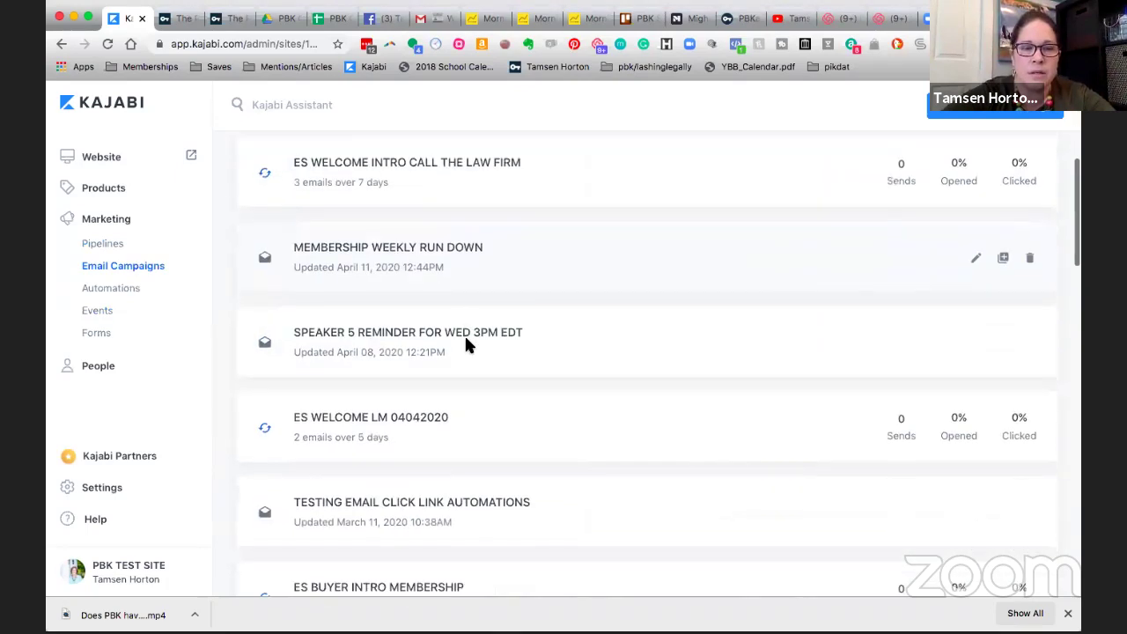
{"action": "left_click", "coordinate": [408, 421]}
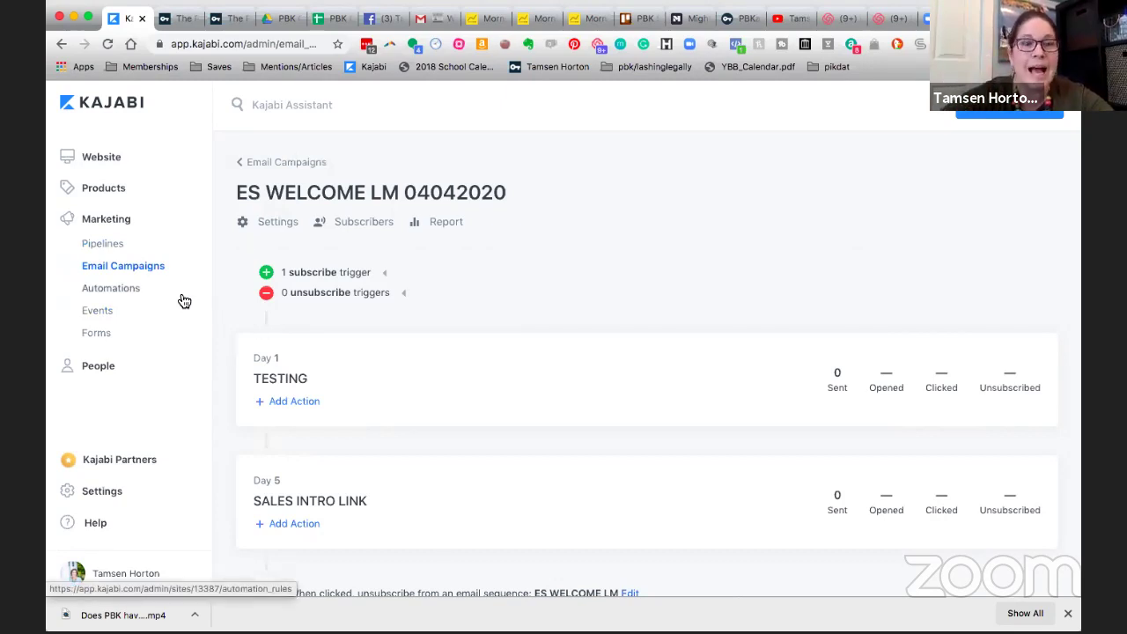
Return to the email campaigns list and start a new campaign of the Email Broadcast type
{"action": "left_click", "coordinate": [146, 271]}
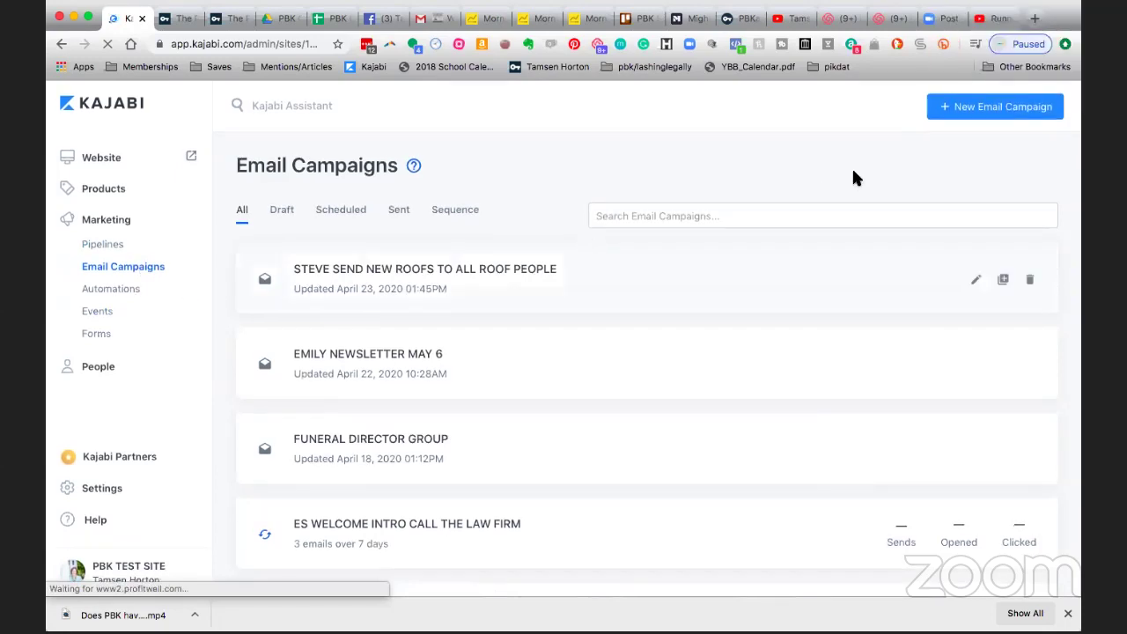
{"action": "left_click", "coordinate": [985, 108]}
{"action": "left_click", "coordinate": [453, 345]}
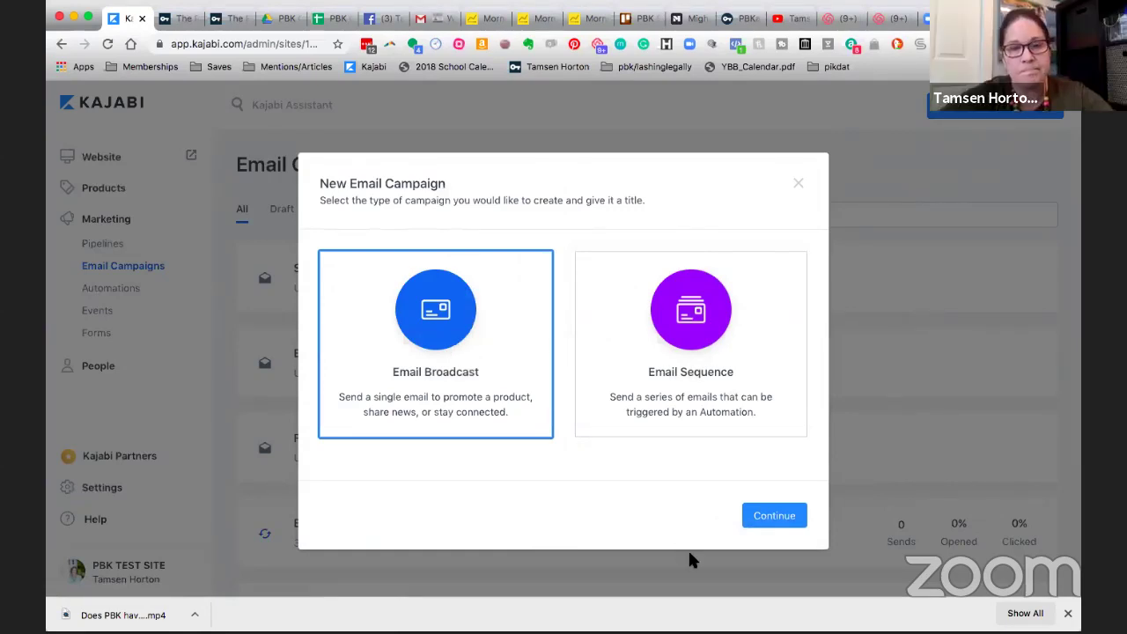
{"action": "left_click", "coordinate": [788, 523]}
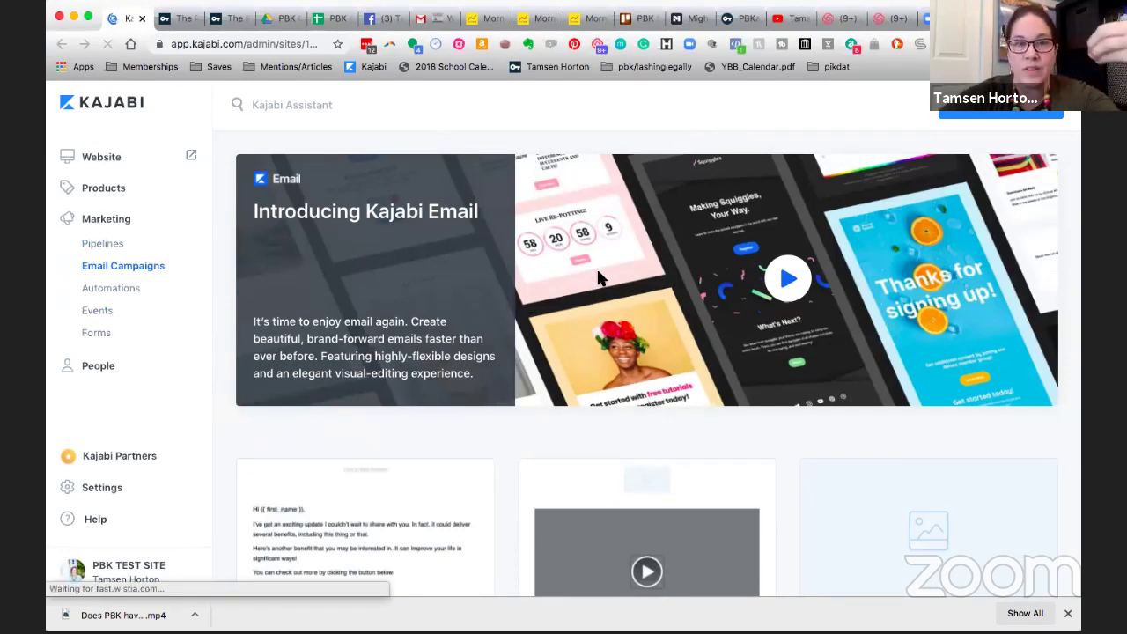
Browse the email templates and choose Announce an Event for the new broadcast
{"action": "scroll", "coordinate": [602, 279], "scroll_direction": "down", "scroll_amount": 1}
{"action": "scroll", "coordinate": [809, 404], "scroll_direction": "down", "scroll_amount": 2}
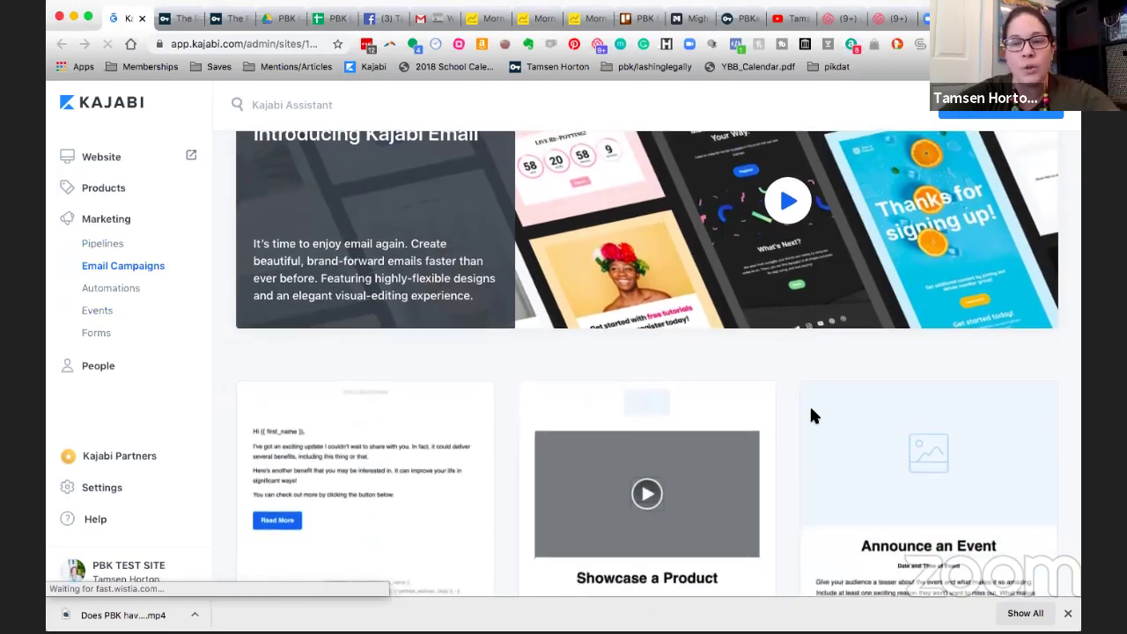
{"action": "scroll", "coordinate": [809, 404], "scroll_direction": "down", "scroll_amount": 3}
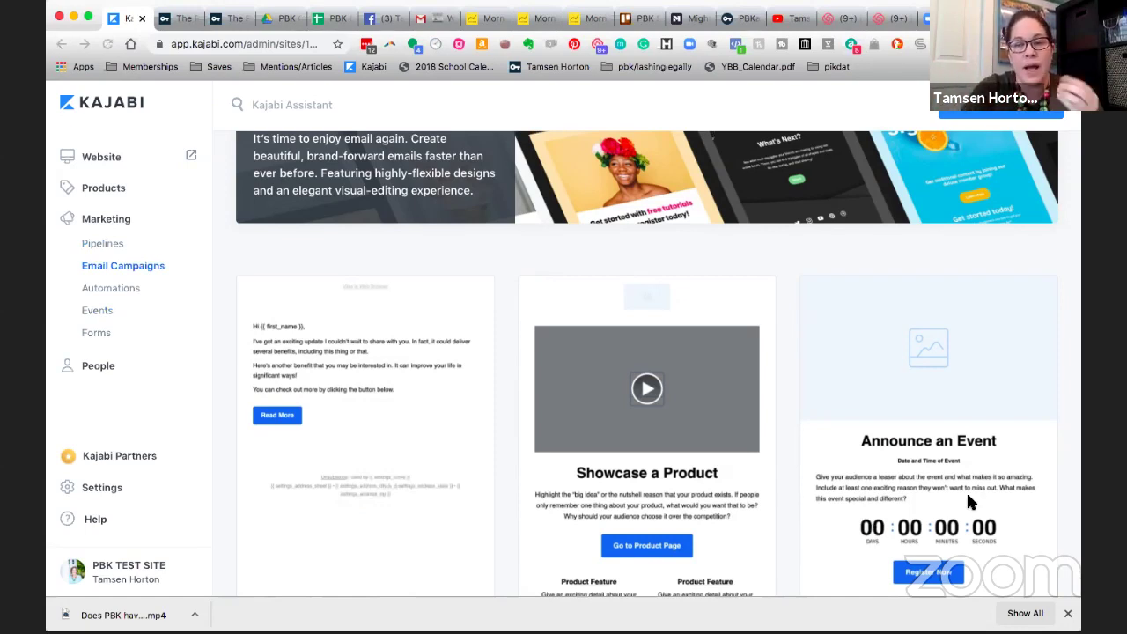
{"action": "scroll", "coordinate": [966, 491], "scroll_direction": "down", "scroll_amount": 2}
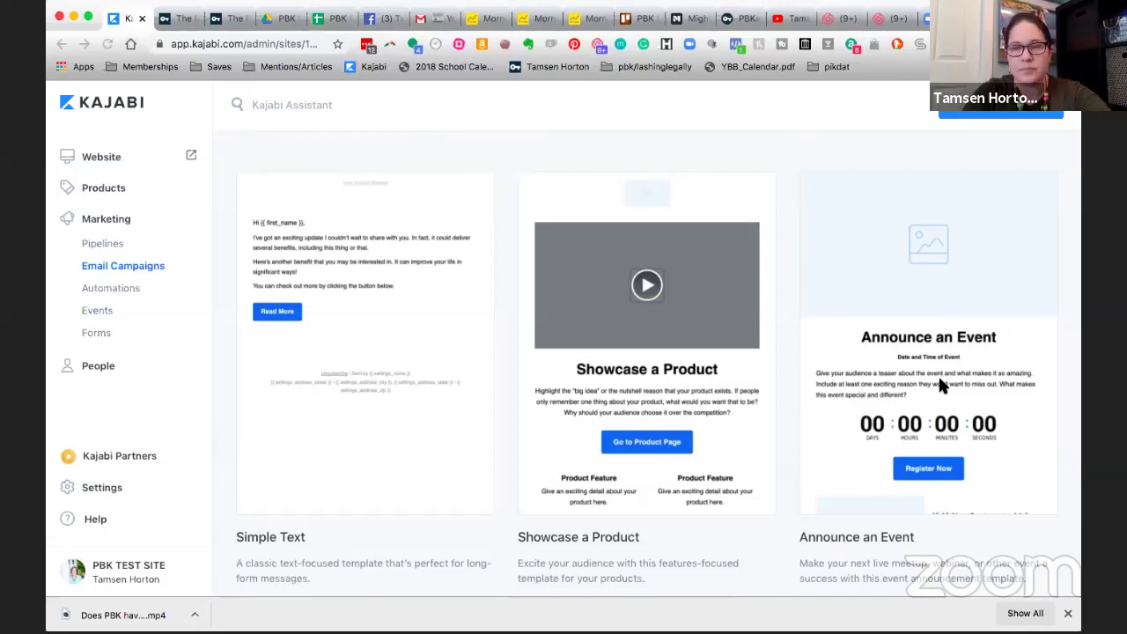
{"action": "scroll", "coordinate": [906, 291], "scroll_direction": "up", "scroll_amount": 1}
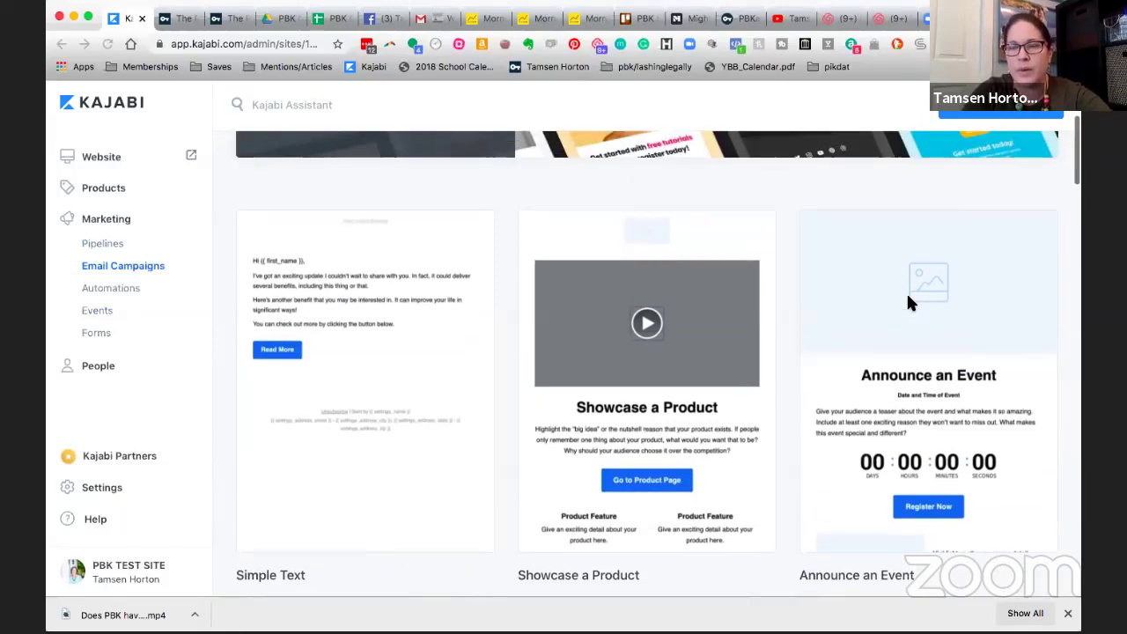
{"action": "left_click", "coordinate": [819, 286]}
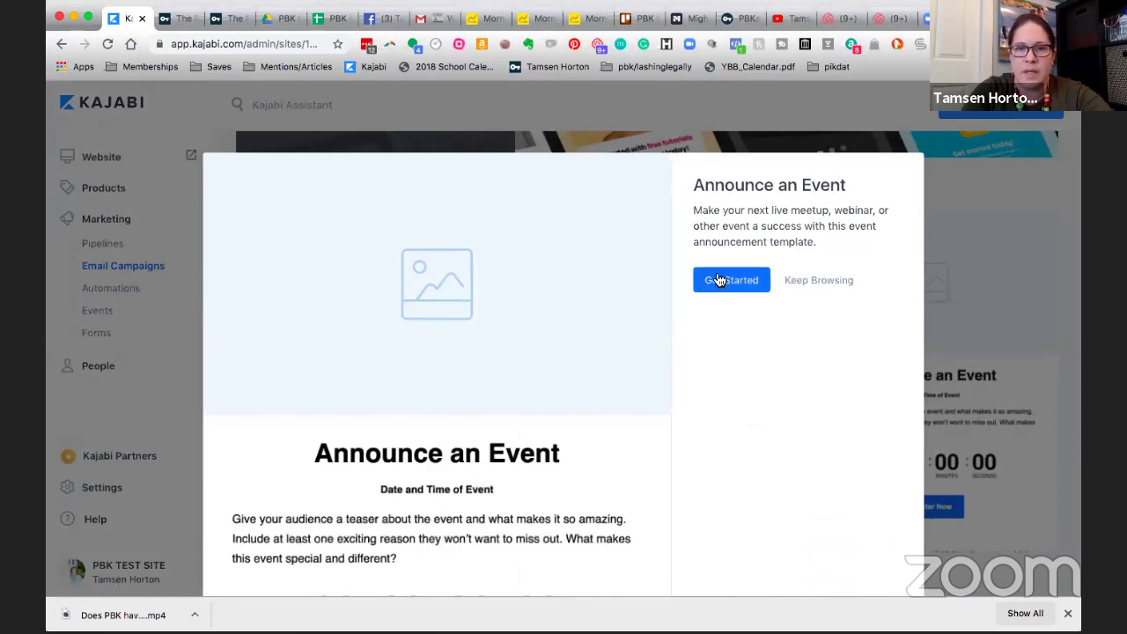
{"action": "left_click", "coordinate": [723, 278]}
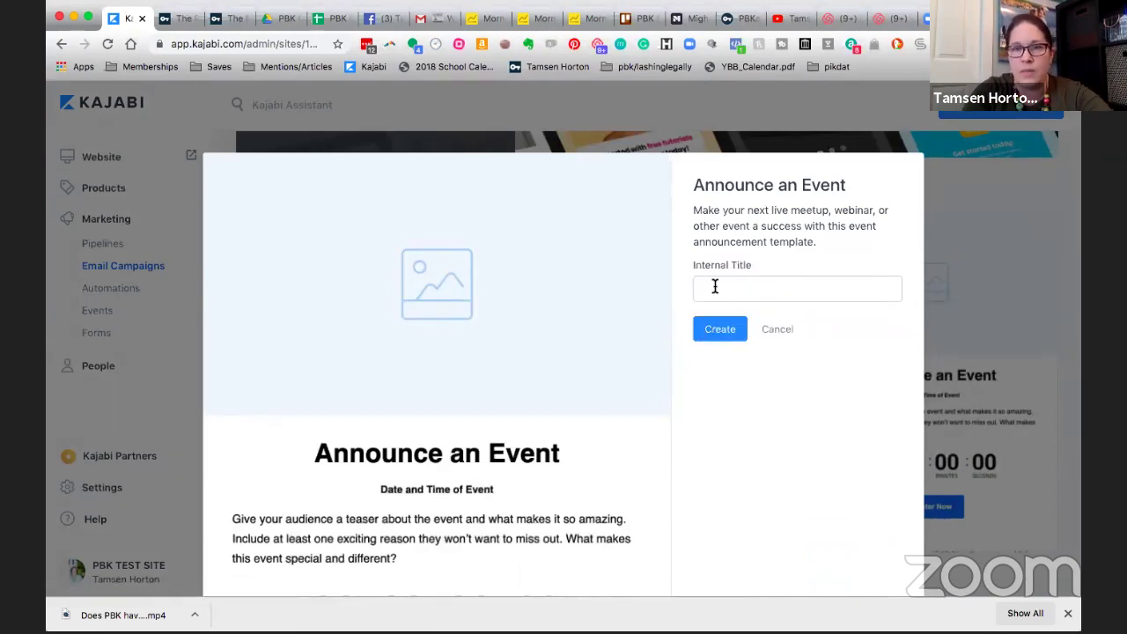
Give the broadcast the internal title "TESTING EB FOR 5-DAY CHALLENGE" and create it
{"action": "left_click", "coordinate": [715, 286]}
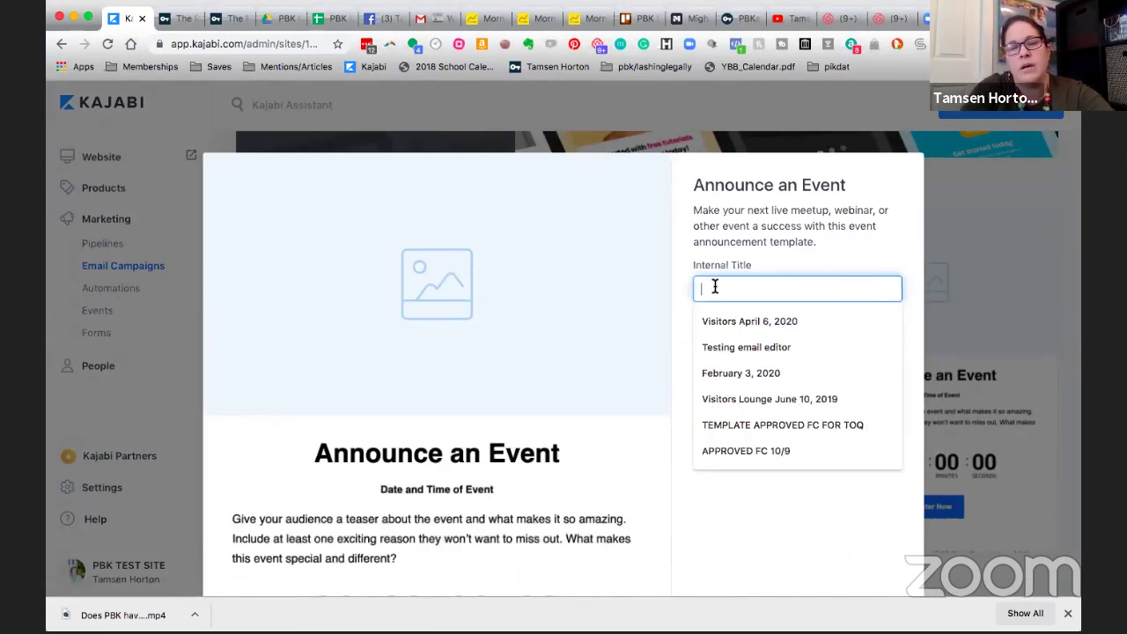
{"action": "type", "text": "TESTI"}
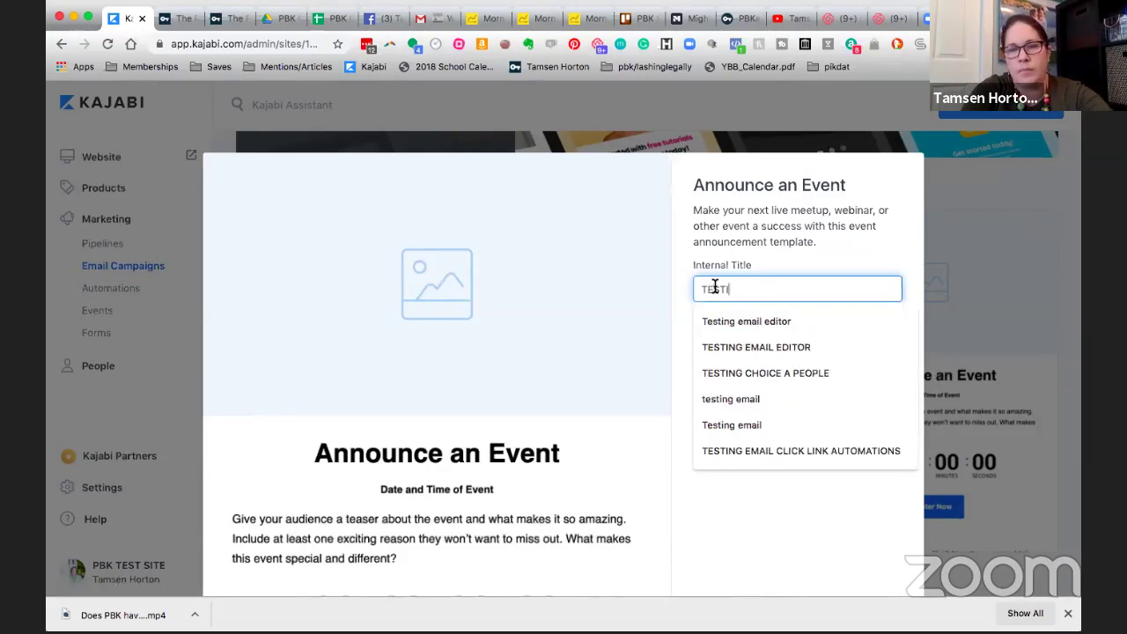
{"action": "type", "text": "NG EB FOR "}
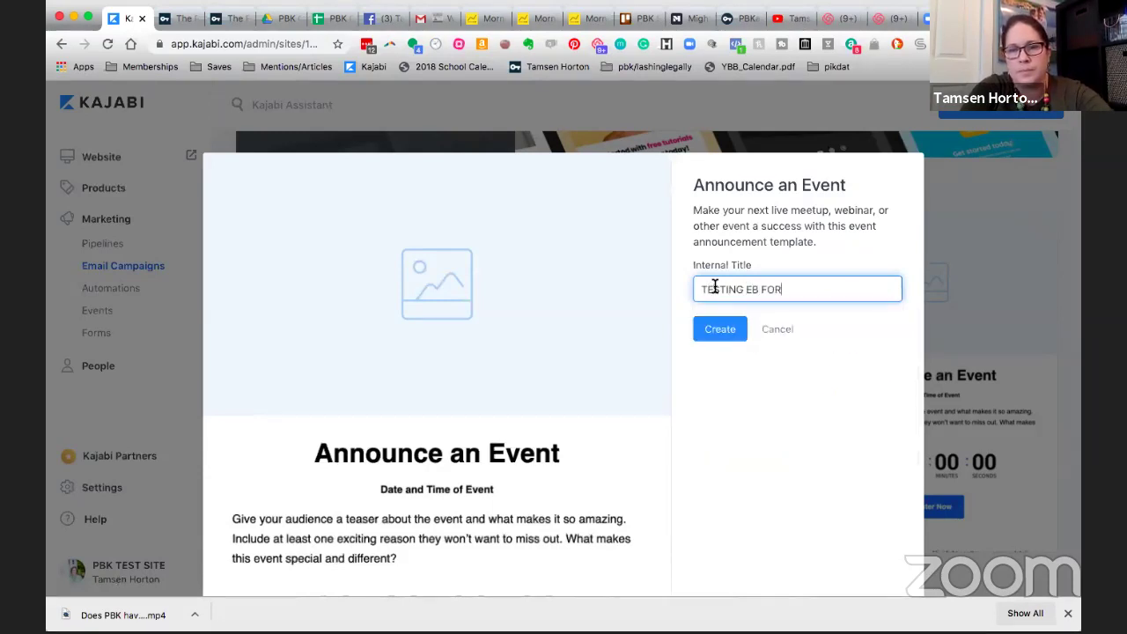
{"action": "type", "text": "5"}
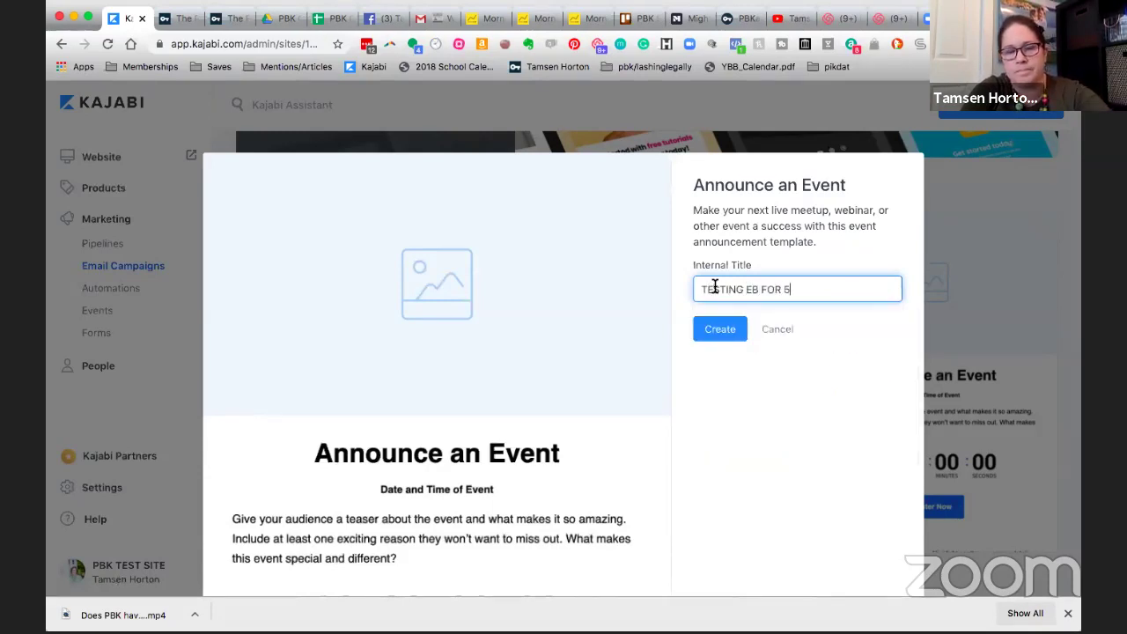
{"action": "type", "text": "-DAY CHALLENGE"}
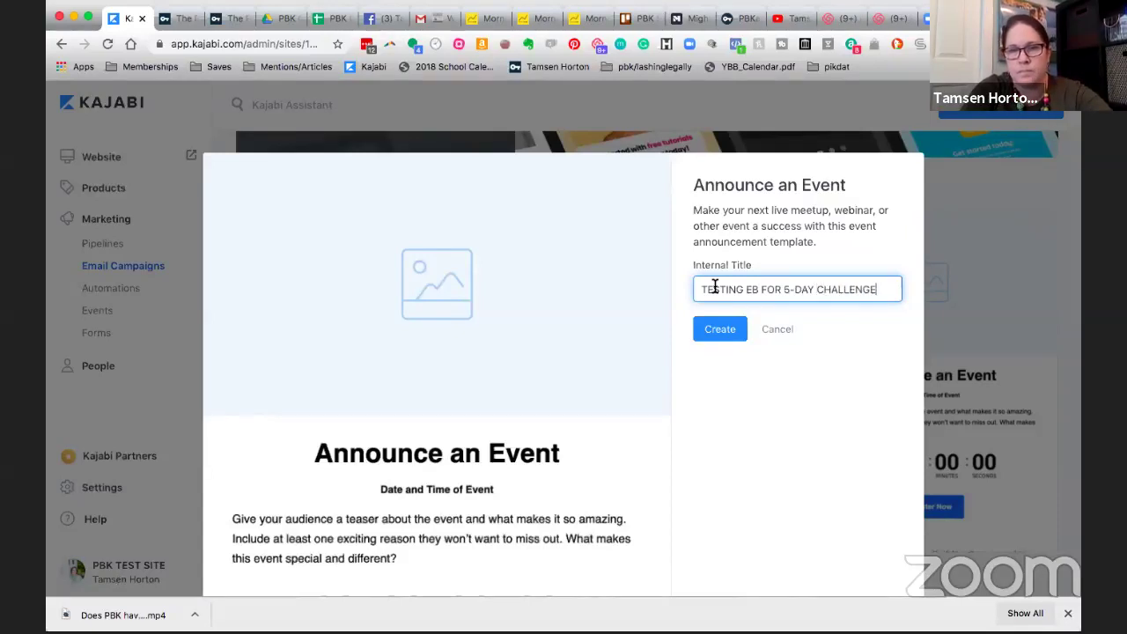
{"action": "key", "text": "Return"}
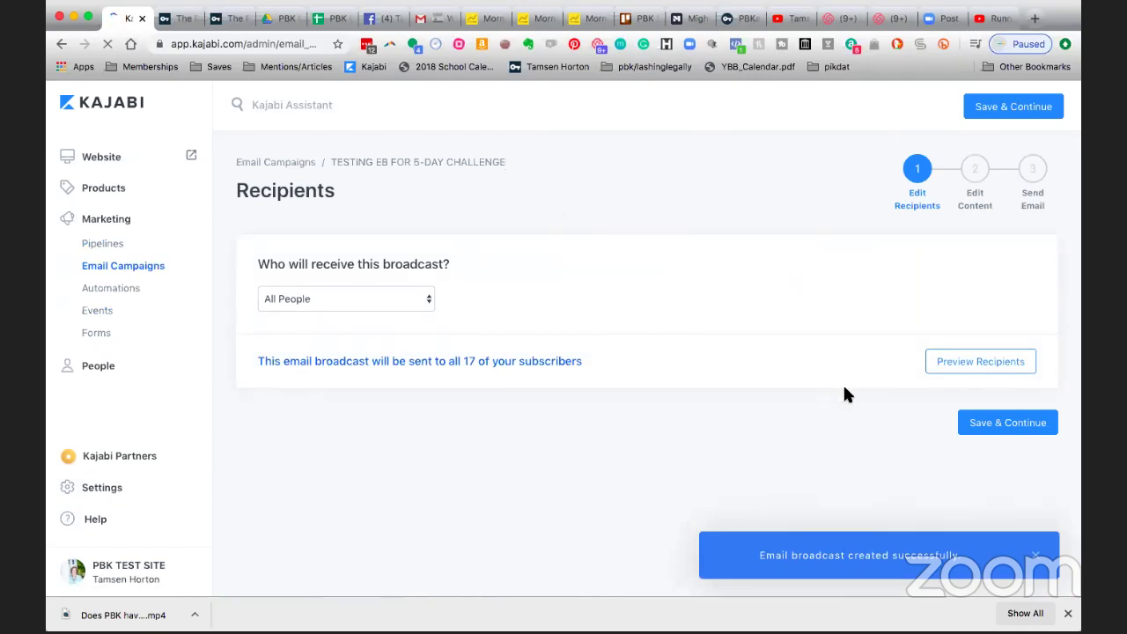
Save All People as the recipients, enter "CART CLOSING" as both subject and preview text, and save the content
{"action": "left_click", "coordinate": [984, 428]}
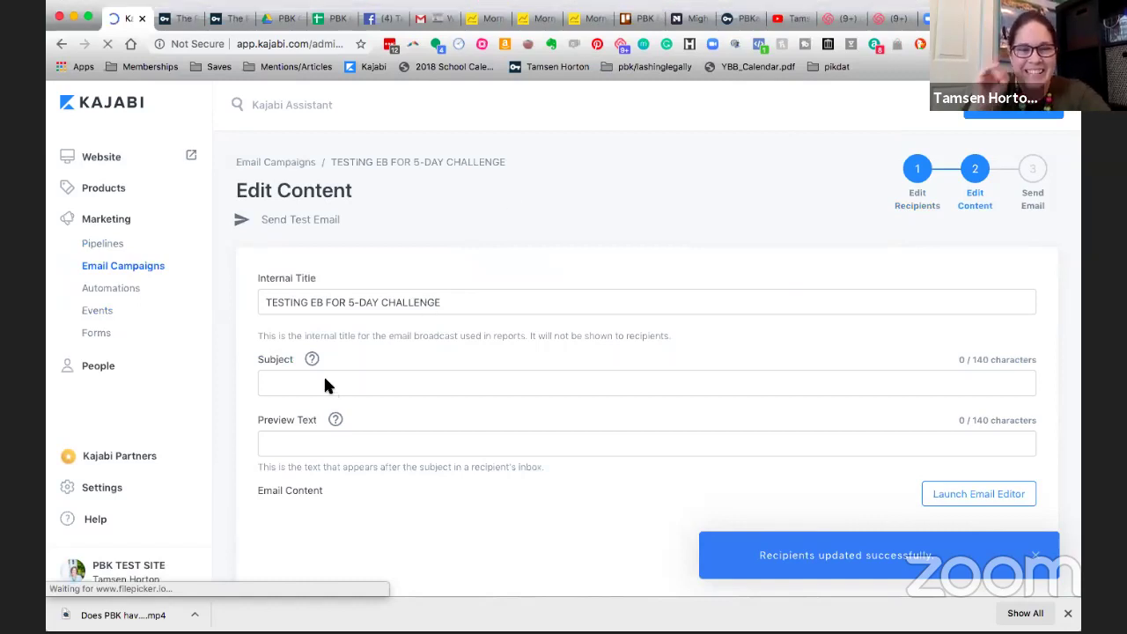
{"action": "left_click", "coordinate": [300, 380]}
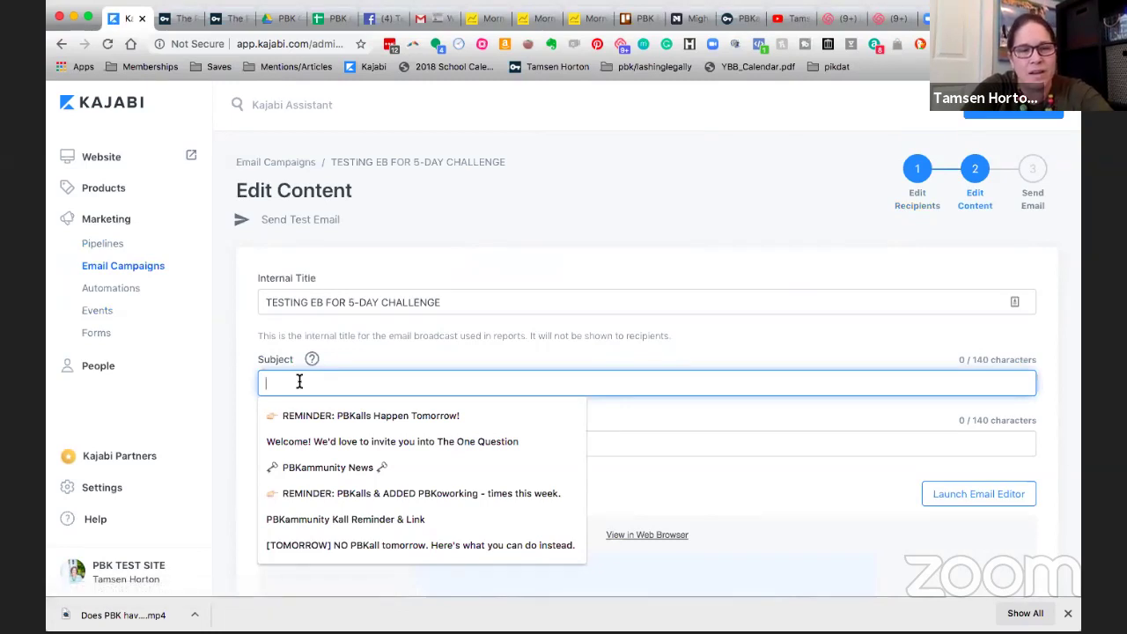
{"action": "type", "text": "CART CLOSING"}
{"action": "left_click", "coordinate": [299, 461]}
{"action": "type", "text": "CART CLOSING"}
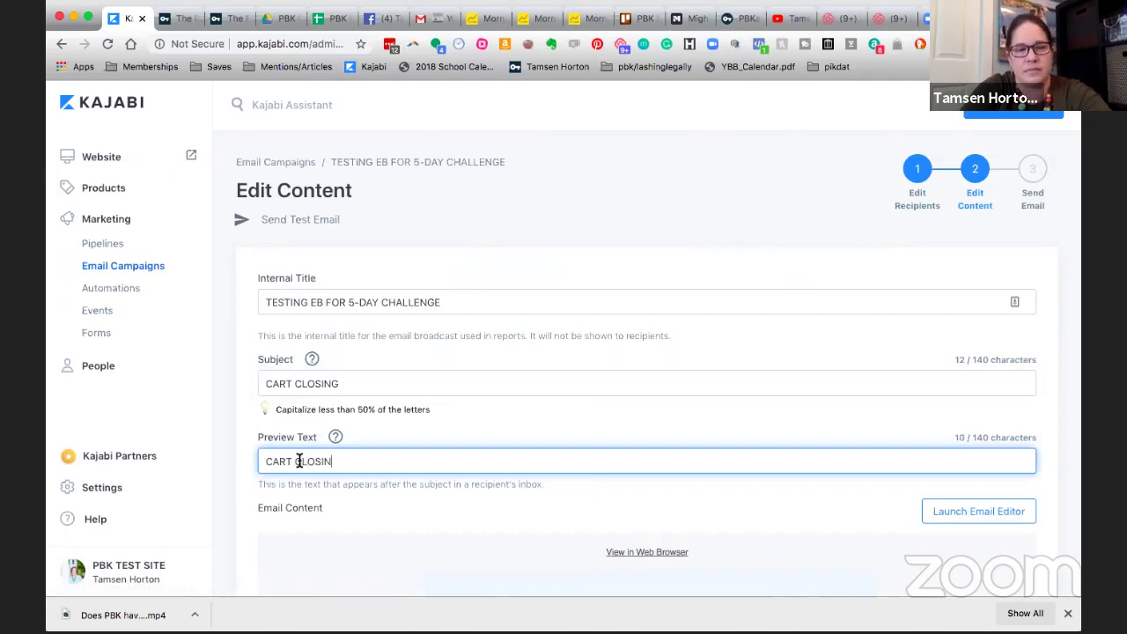
{"action": "left_click", "coordinate": [984, 112]}
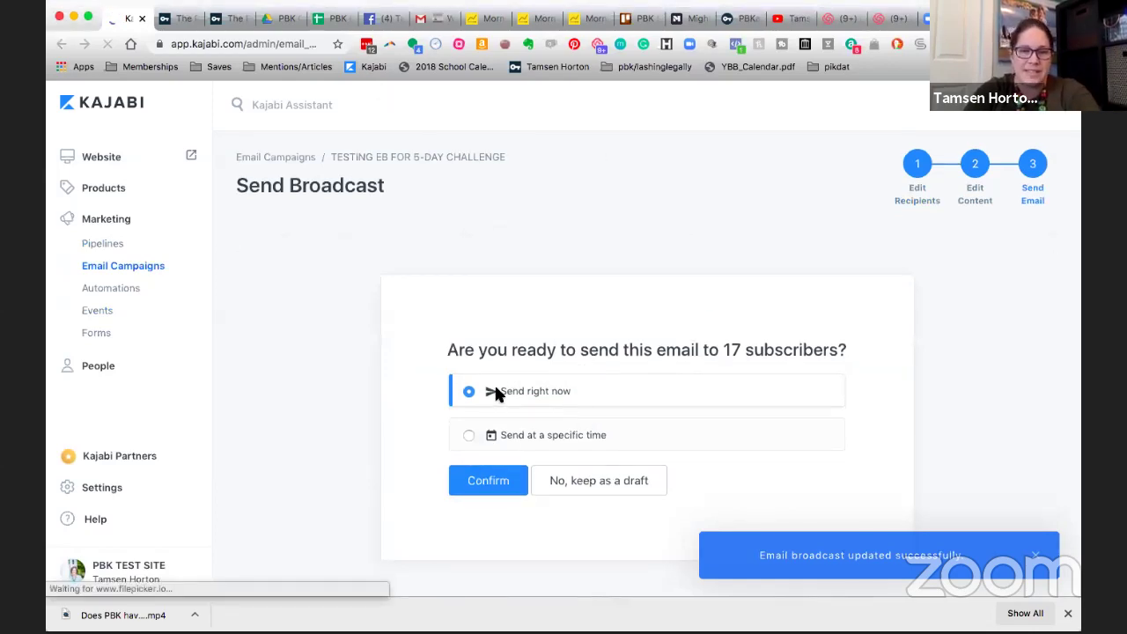
Set the broadcast to send at a specific time, 2020-04-26 at 11:00 AM, and dismiss the scheduling tip
{"action": "scroll", "coordinate": [498, 402], "scroll_direction": "down", "scroll_amount": 1}
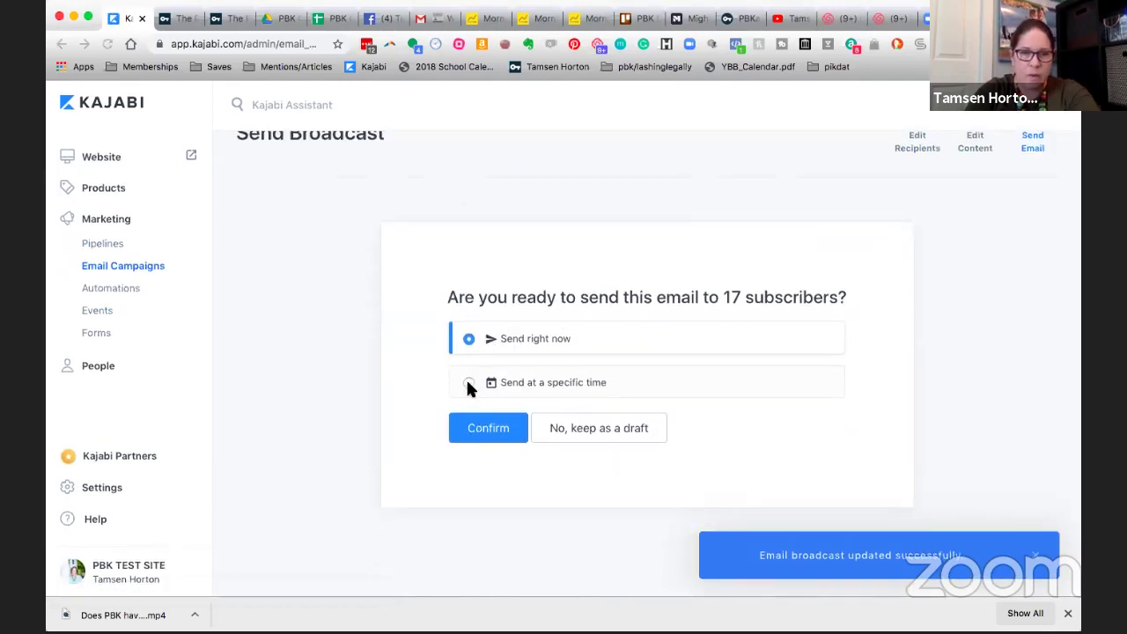
{"action": "left_click", "coordinate": [468, 384]}
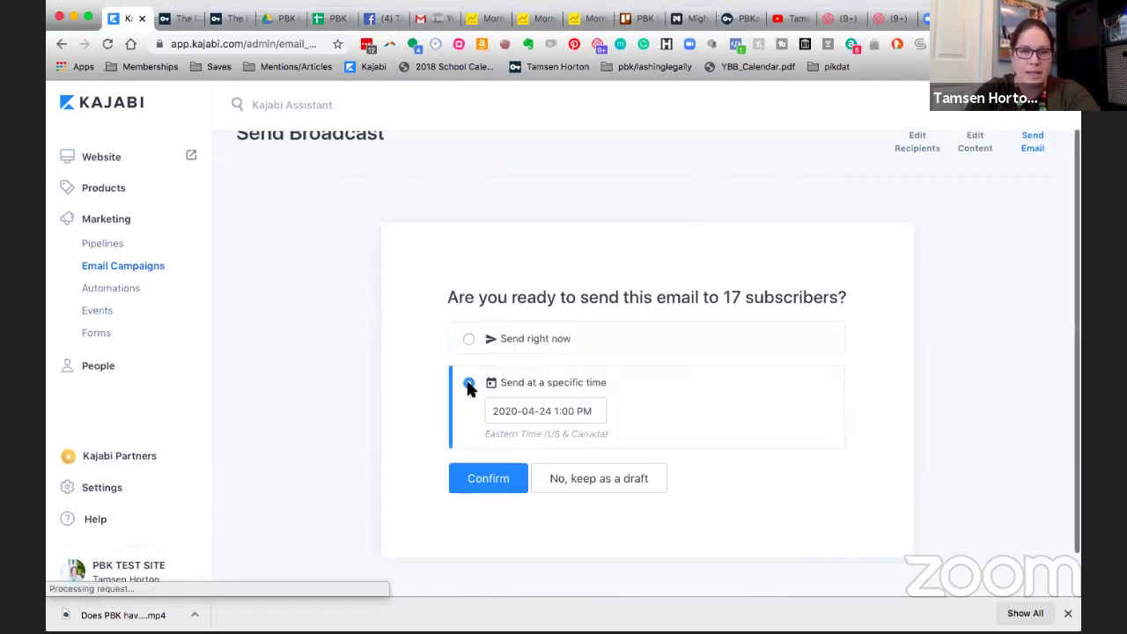
{"action": "left_click", "coordinate": [572, 411]}
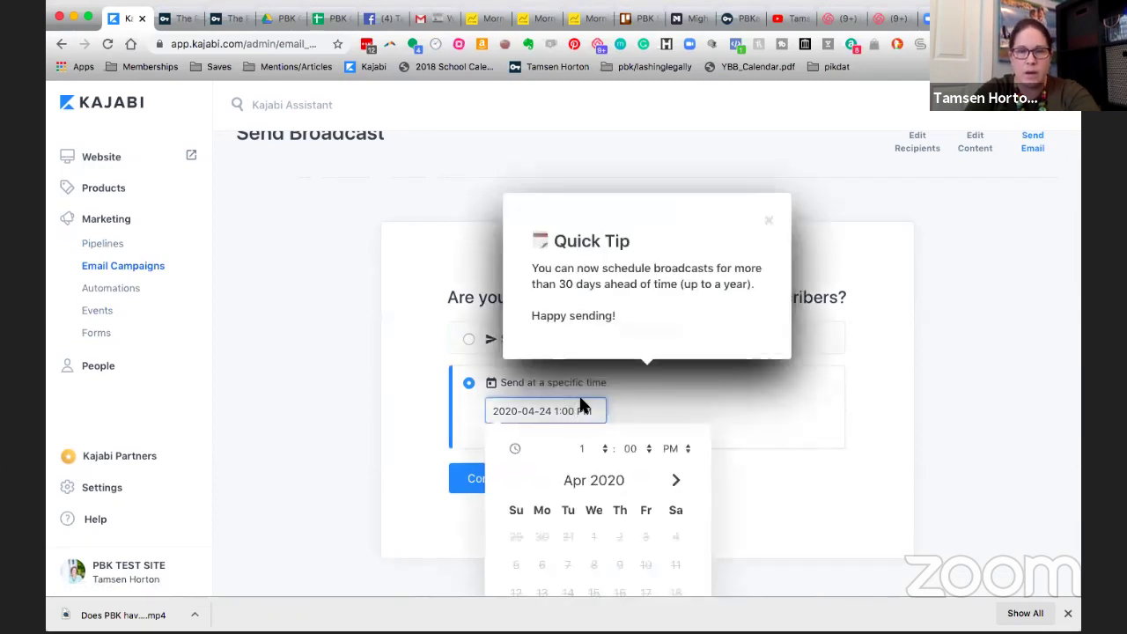
{"action": "scroll", "coordinate": [583, 403], "scroll_direction": "down", "scroll_amount": 1}
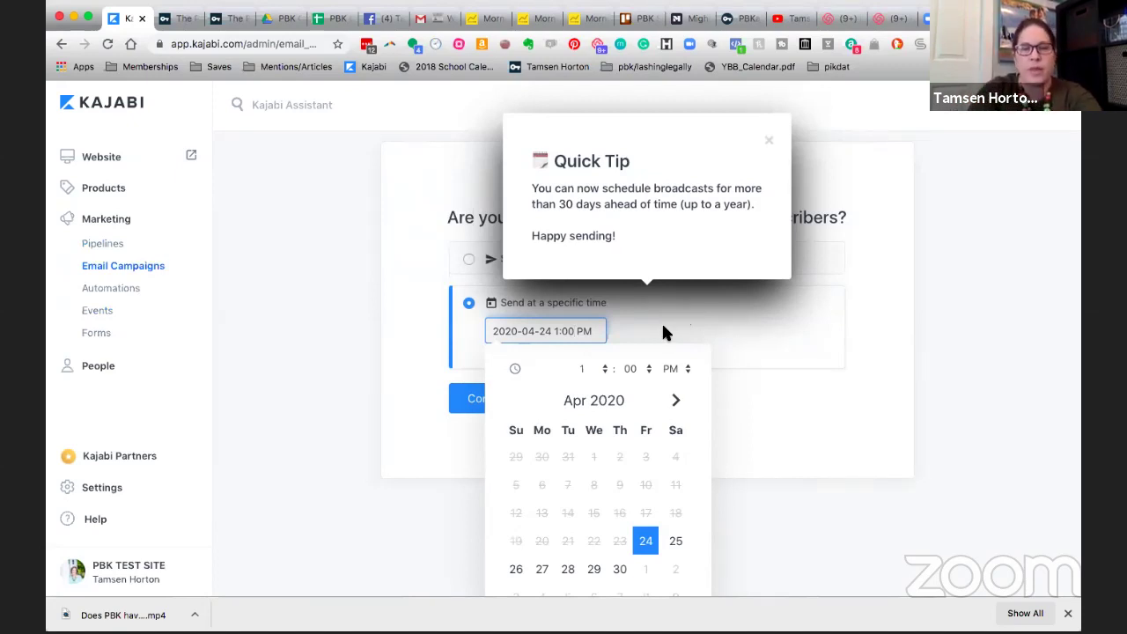
{"action": "scroll", "coordinate": [643, 367], "scroll_direction": "down", "scroll_amount": 2}
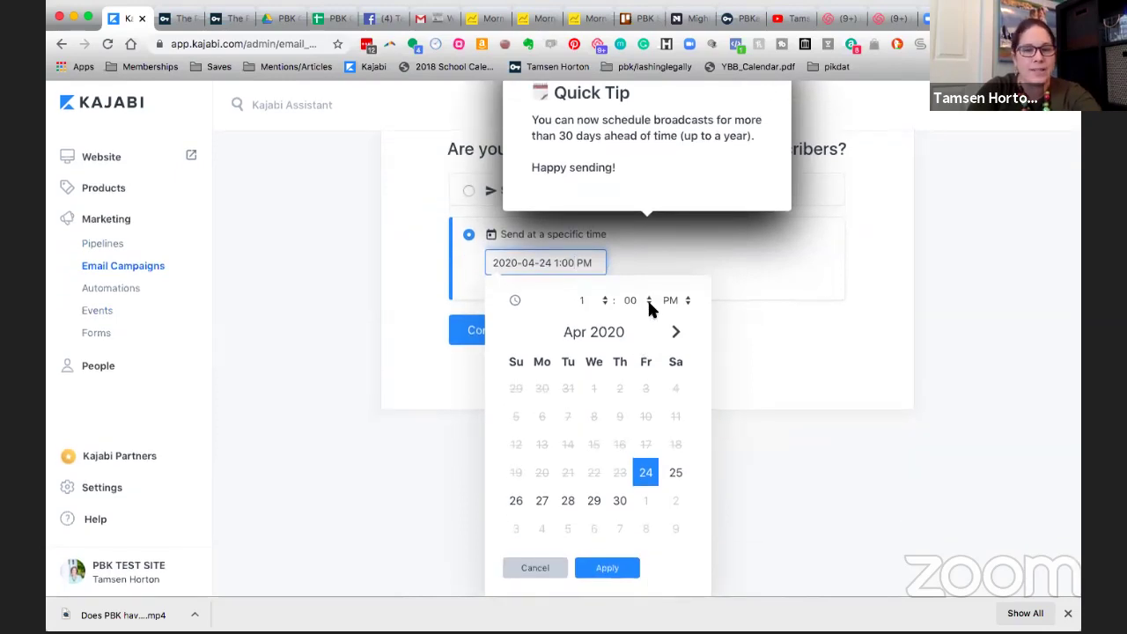
{"action": "left_click", "coordinate": [520, 503]}
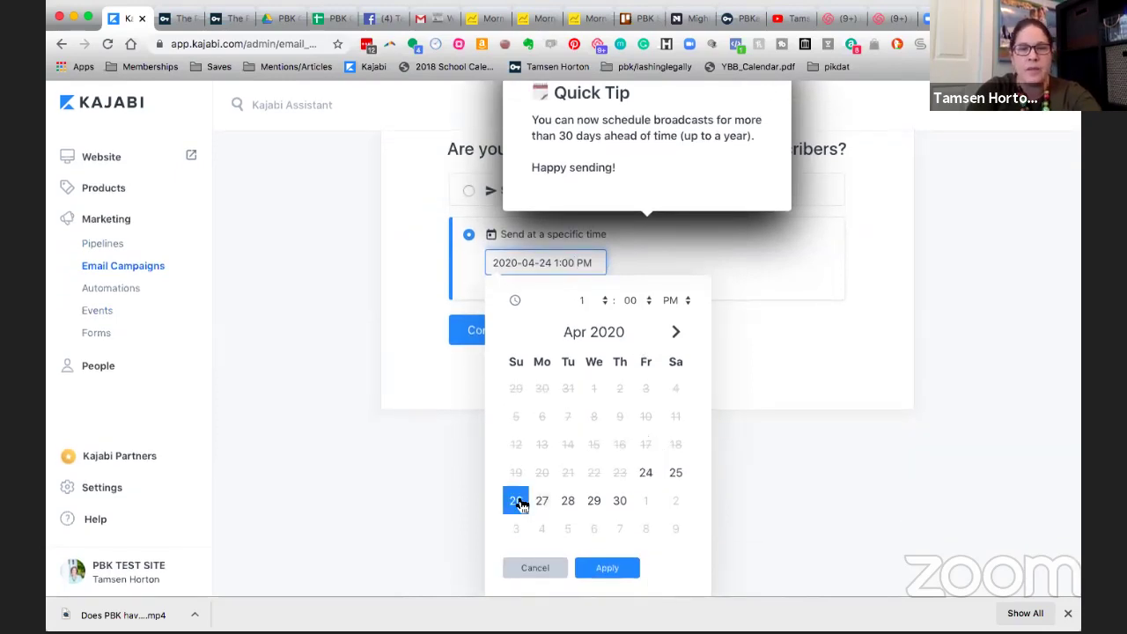
{"action": "left_click", "coordinate": [603, 300]}
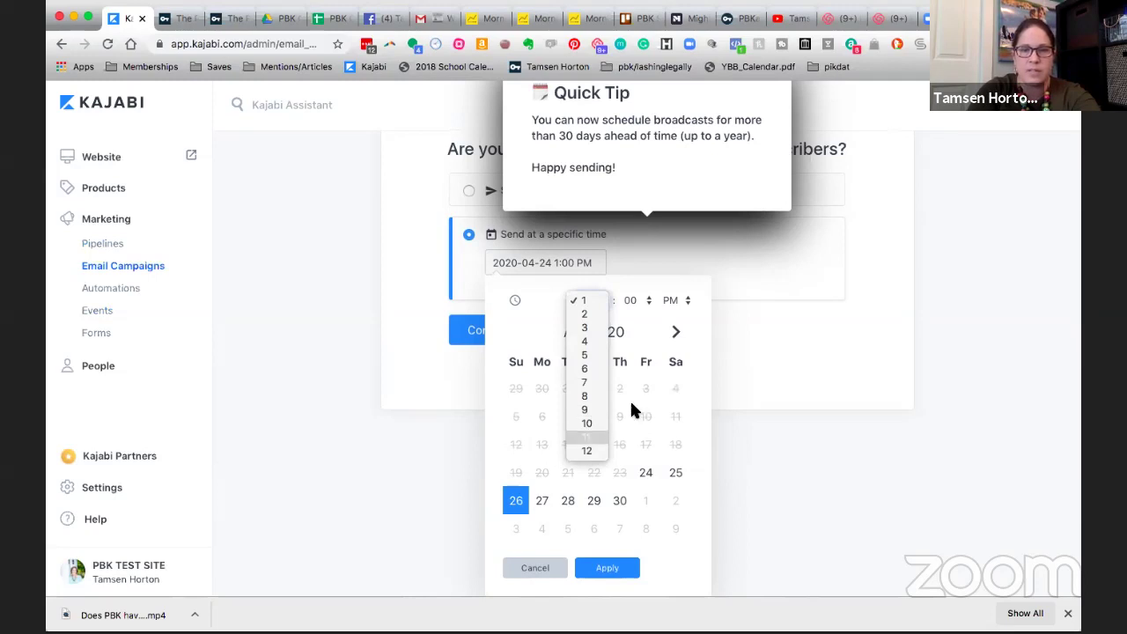
{"action": "left_click", "coordinate": [687, 305]}
{"action": "left_click", "coordinate": [677, 288]}
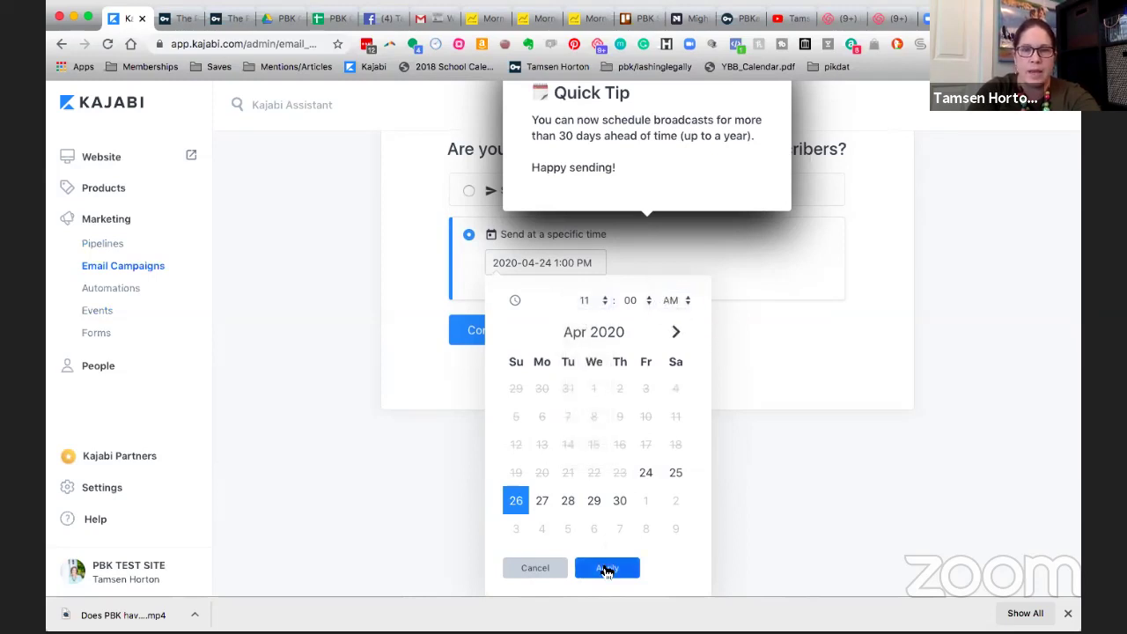
{"action": "left_click", "coordinate": [605, 569]}
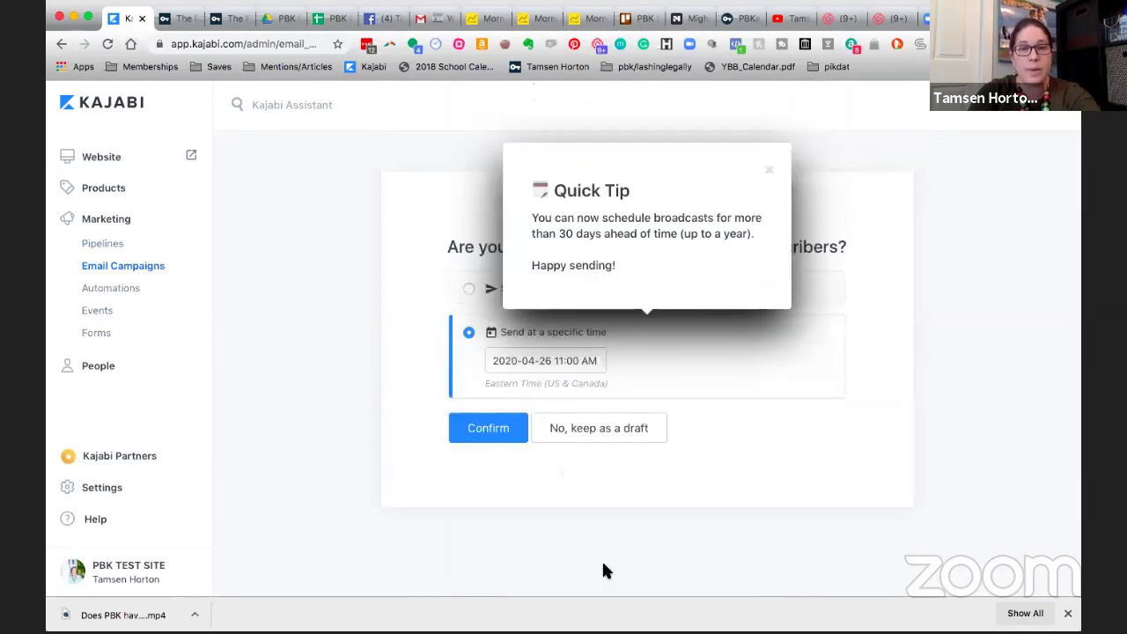
{"action": "left_click", "coordinate": [768, 170]}
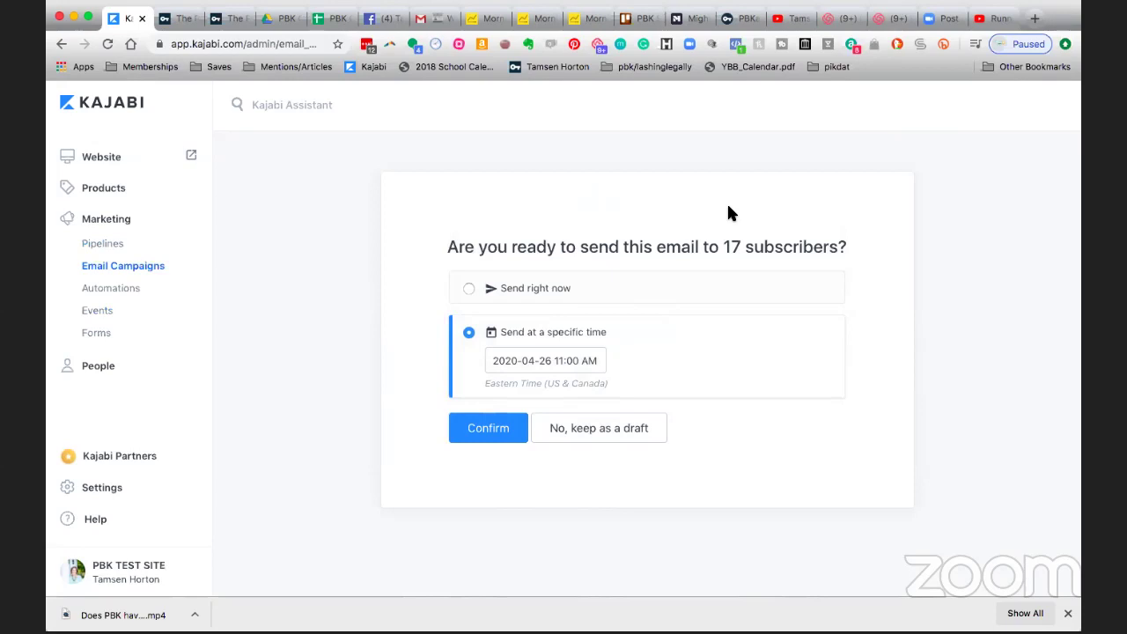
{"action": "scroll", "coordinate": [682, 190], "scroll_direction": "up", "scroll_amount": 1}
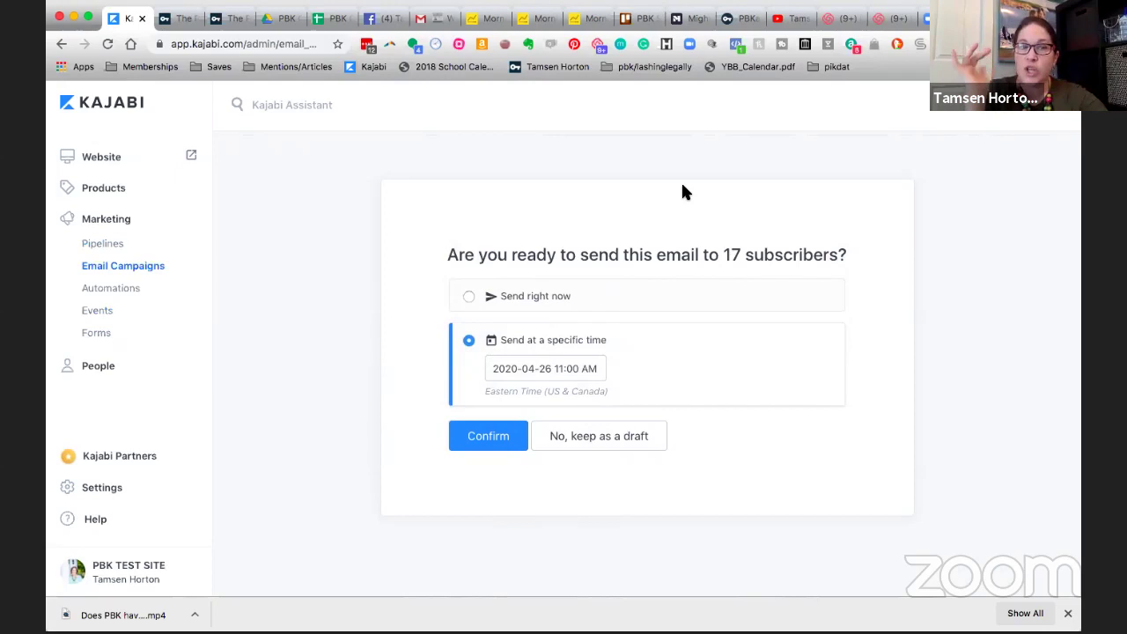
In Product 1 DEFAULT TESTING PRODUCT, rename the STARTING YOUR SITE category to "SPRING 5-DAY CHALENGE", save it, and return to the product outline
{"action": "left_click", "coordinate": [110, 189]}
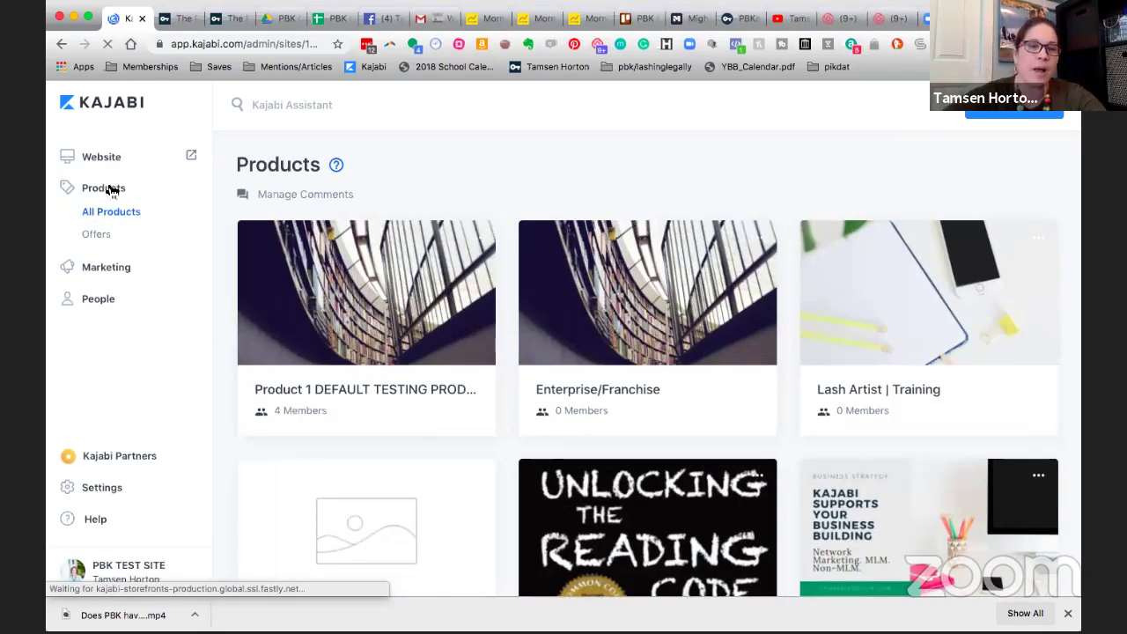
{"action": "left_click", "coordinate": [453, 288]}
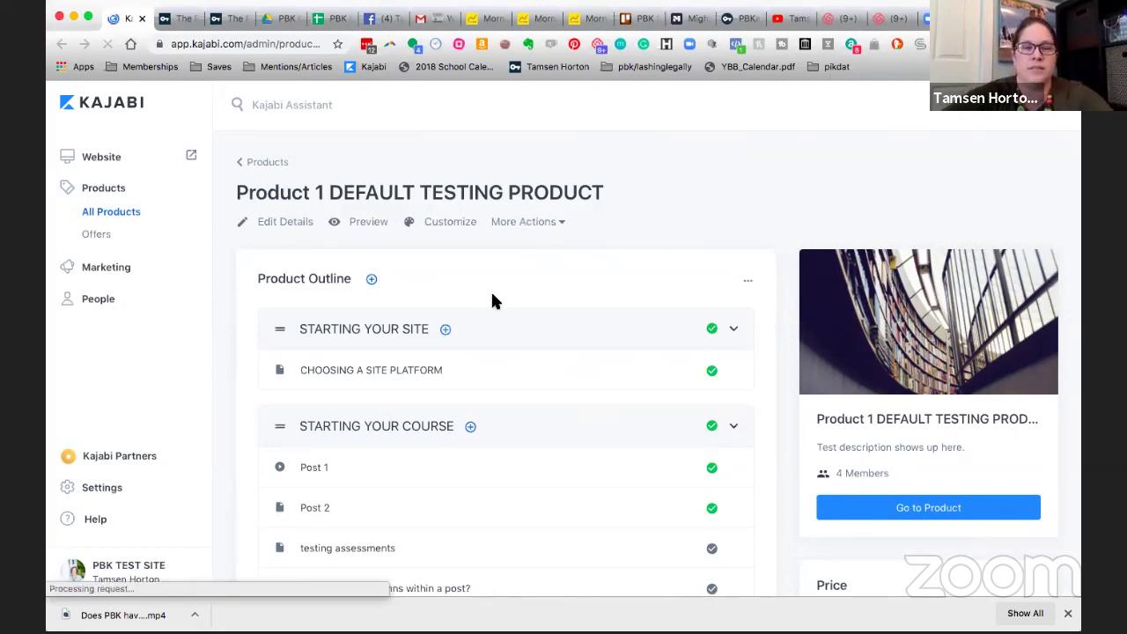
{"action": "scroll", "coordinate": [459, 292], "scroll_direction": "down", "scroll_amount": 2}
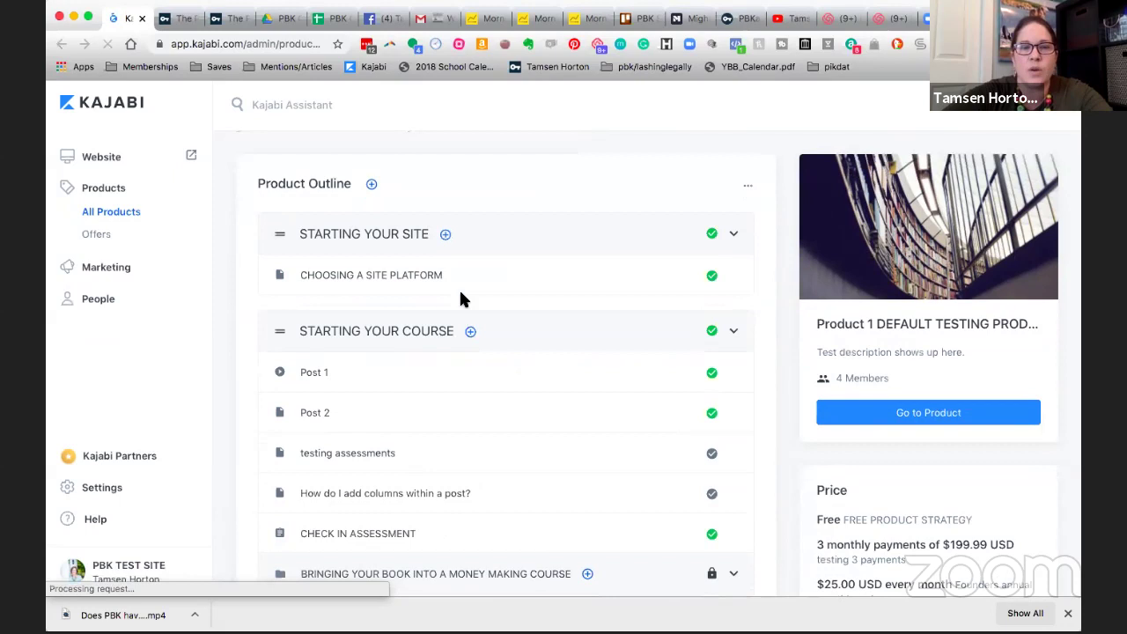
{"action": "left_click", "coordinate": [404, 234]}
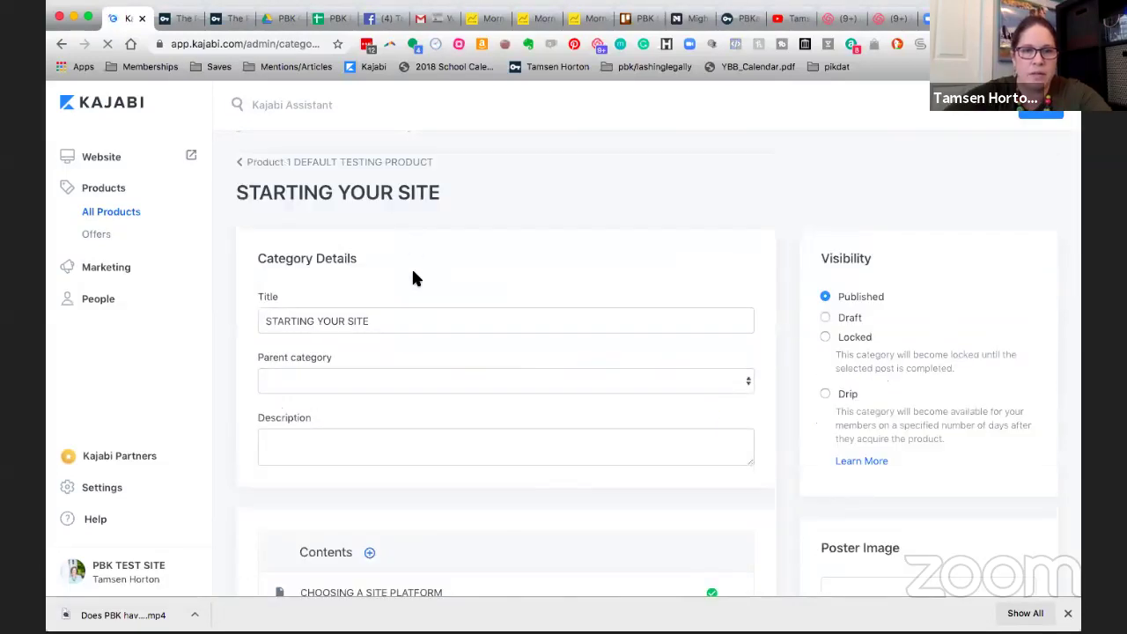
{"action": "triple_click", "coordinate": [374, 322]}
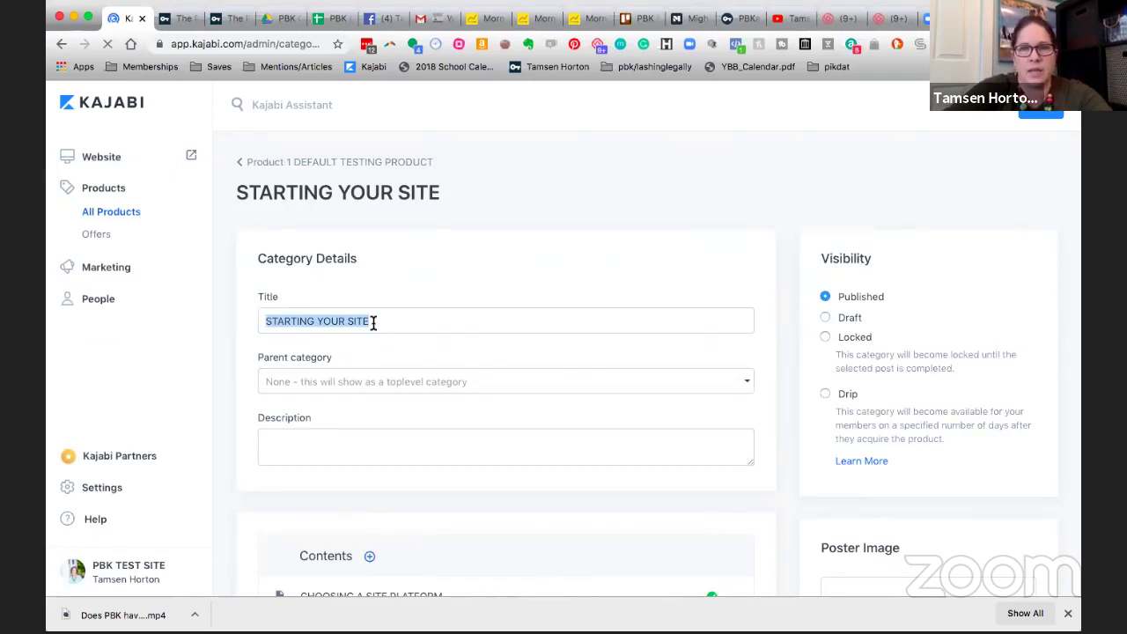
{"action": "type", "text": "SPRING 5-DAY CHALENGE"}
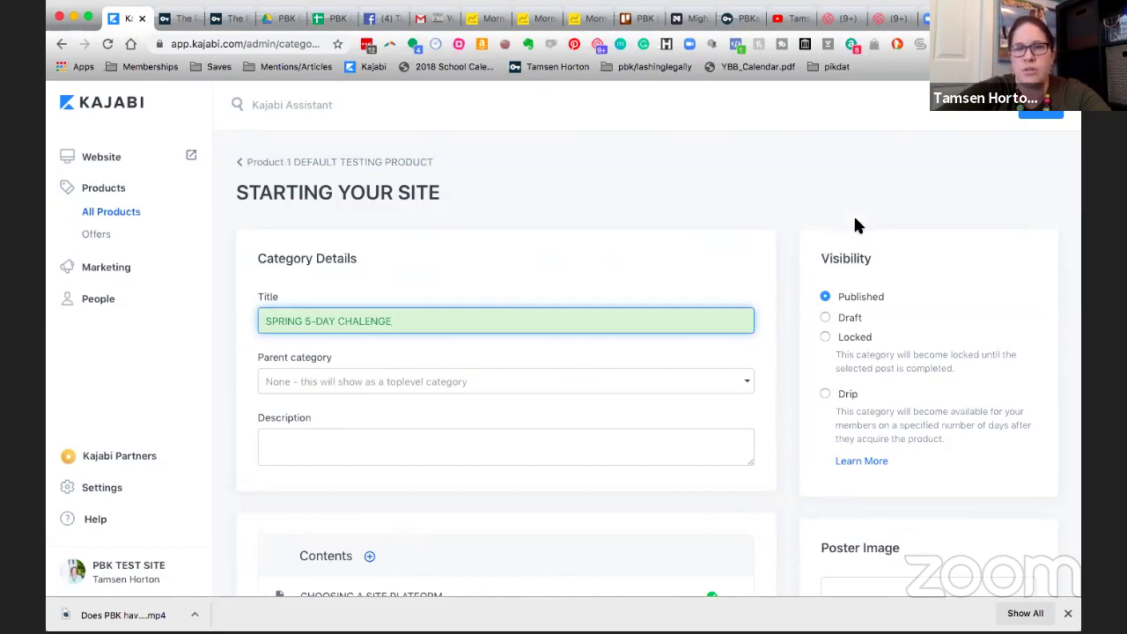
{"action": "left_click", "coordinate": [1041, 114]}
{"action": "left_click", "coordinate": [1041, 114]}
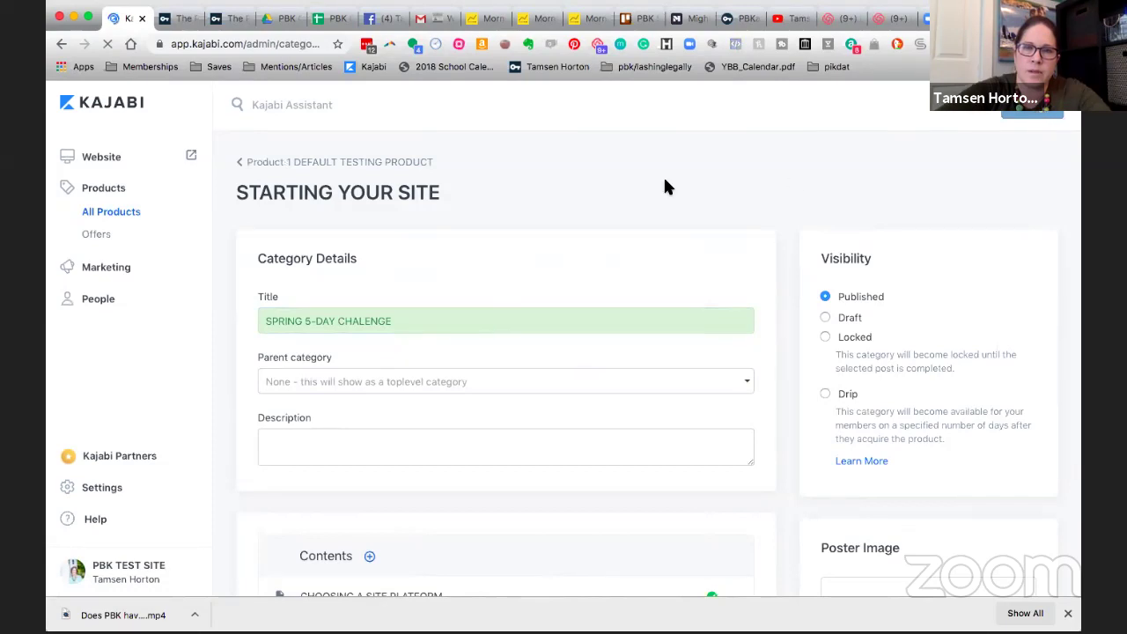
{"action": "left_click", "coordinate": [280, 166]}
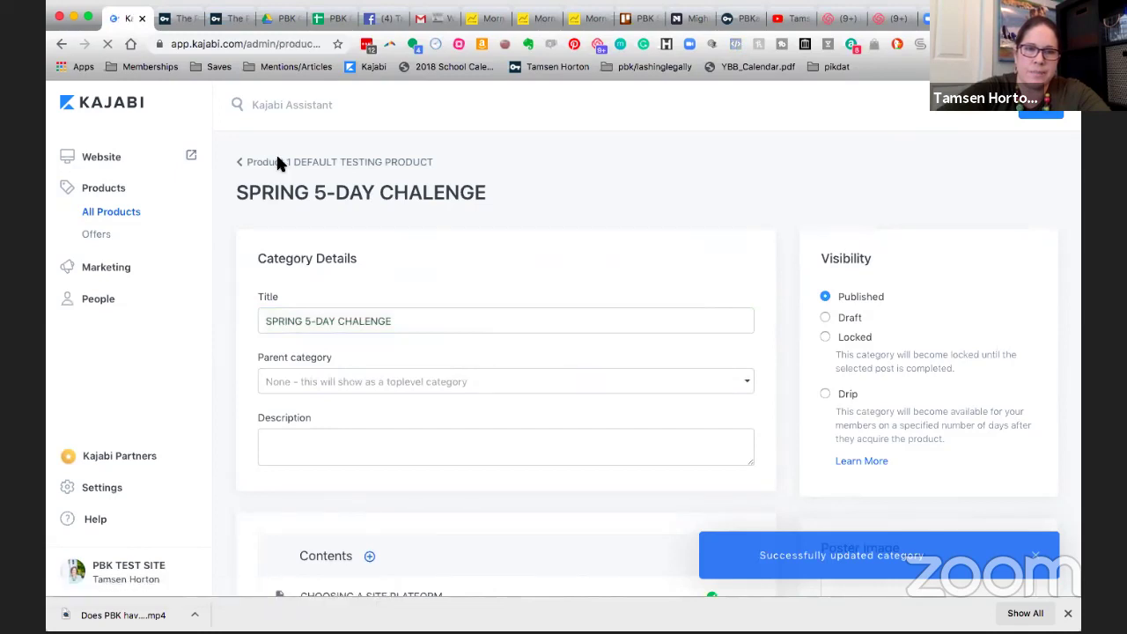
Rename the STARTING YOUR COURSE category to "25 KID FRIENDLY RECIPES", save it, and return to the product outline
{"action": "scroll", "coordinate": [374, 302], "scroll_direction": "down", "scroll_amount": 2}
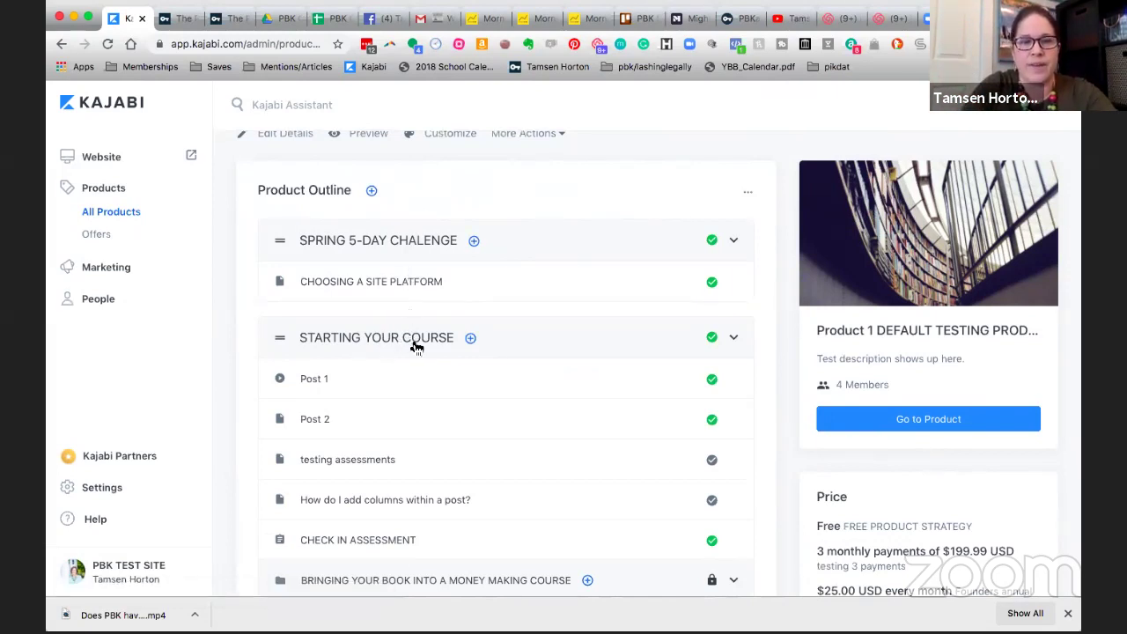
{"action": "left_click", "coordinate": [415, 341]}
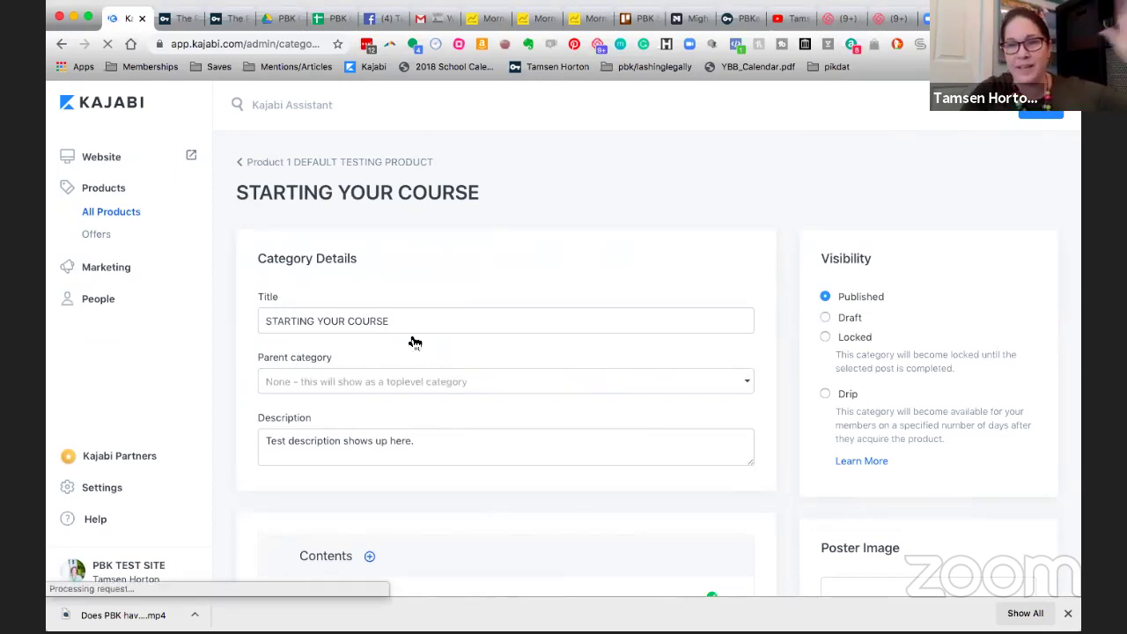
{"action": "scroll", "coordinate": [401, 317], "scroll_direction": "down", "scroll_amount": 1}
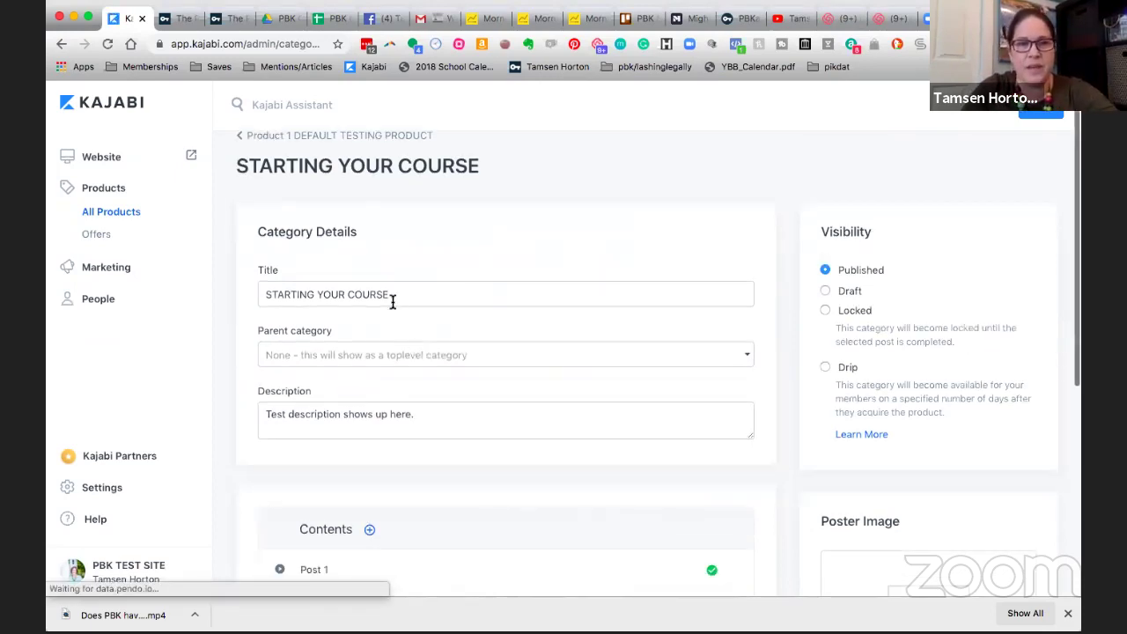
{"action": "triple_click", "coordinate": [393, 295]}
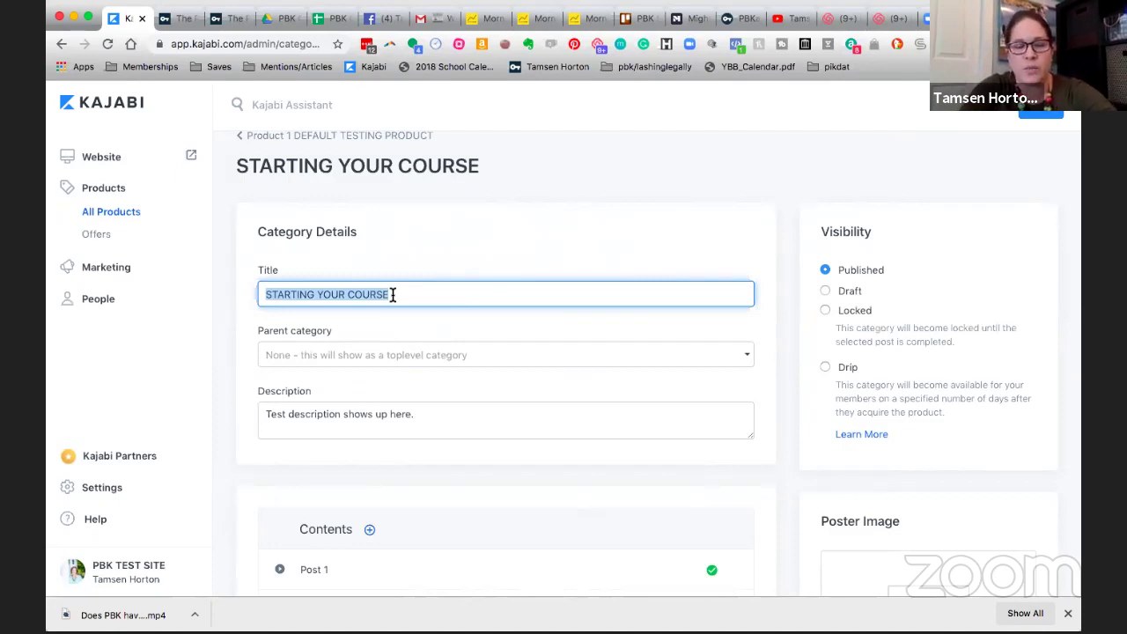
{"action": "type", "text": "25"}
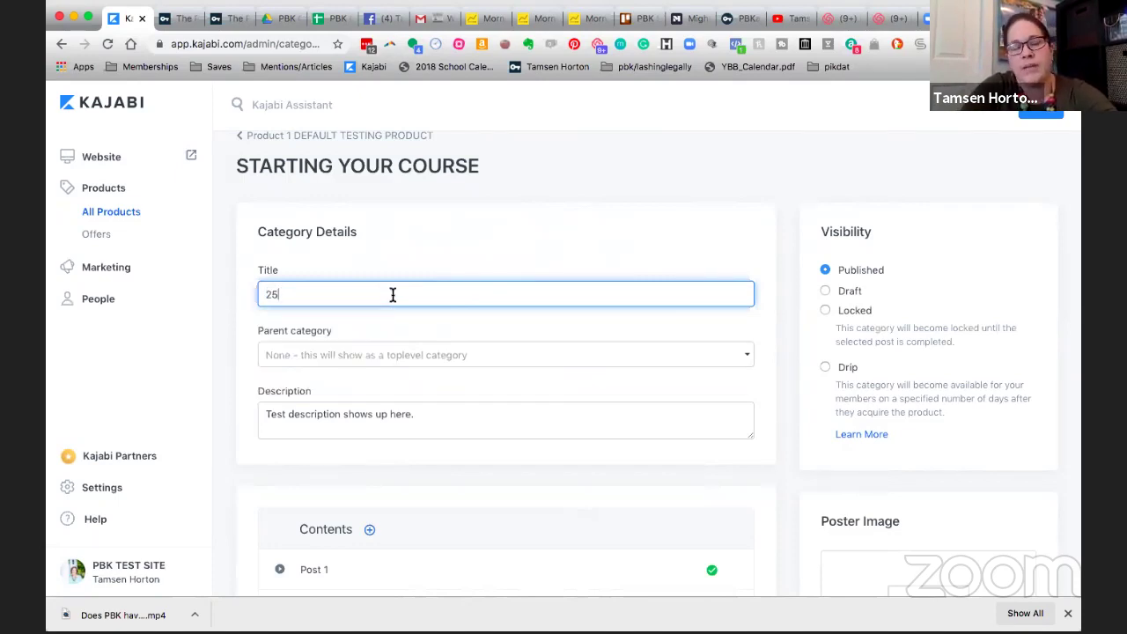
{"action": "type", "text": " KID "}
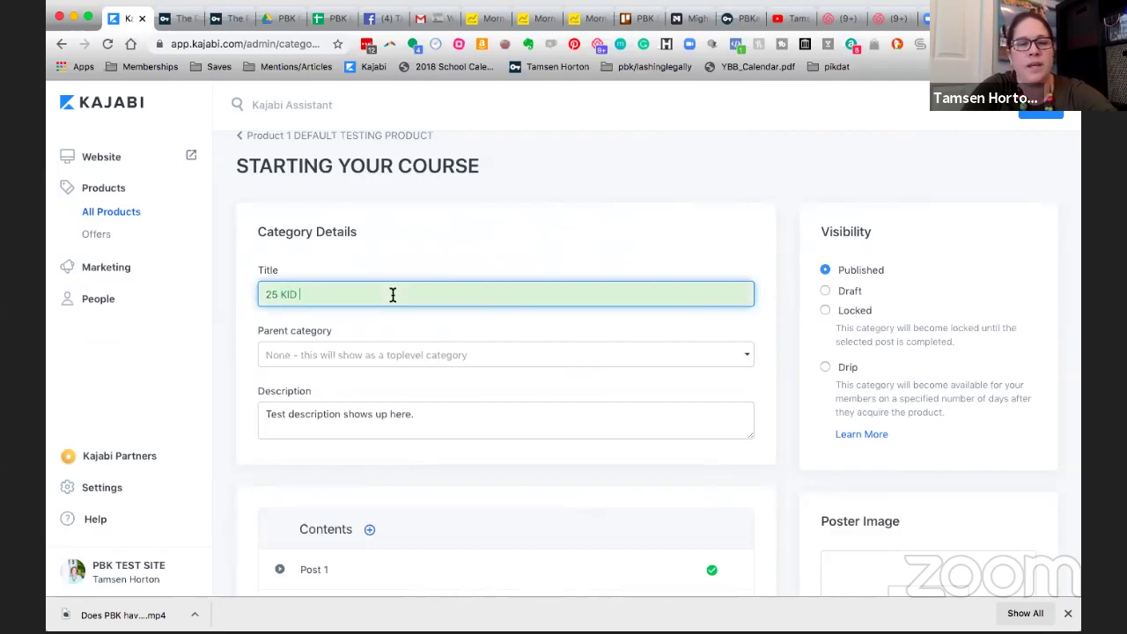
{"action": "type", "text": "FRIENDLY RECIPES"}
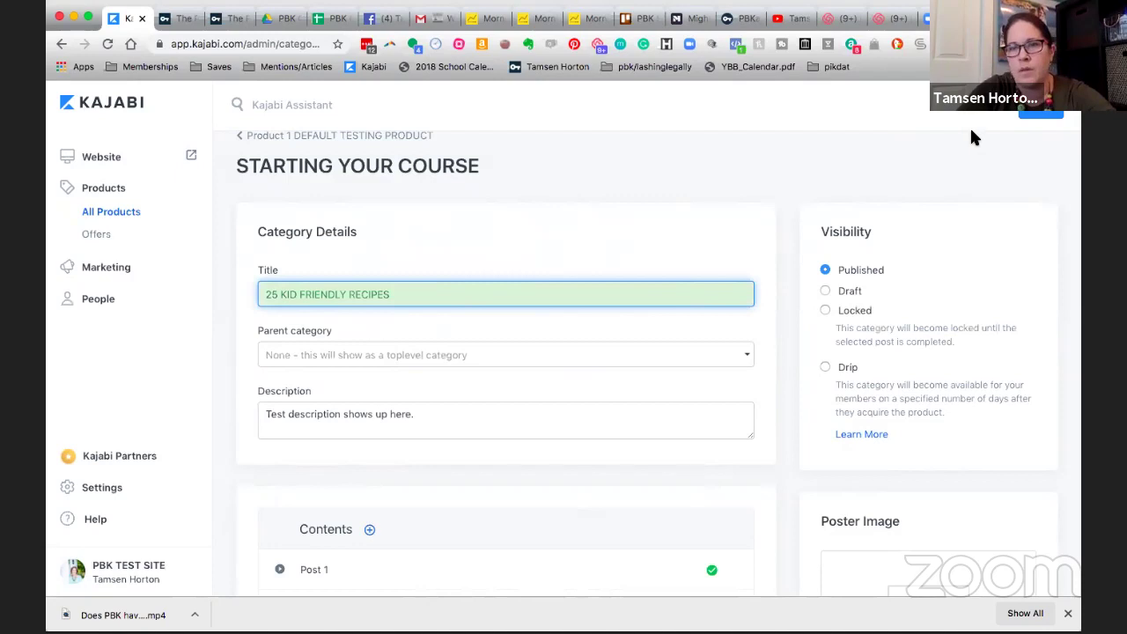
{"action": "left_click", "coordinate": [1042, 117]}
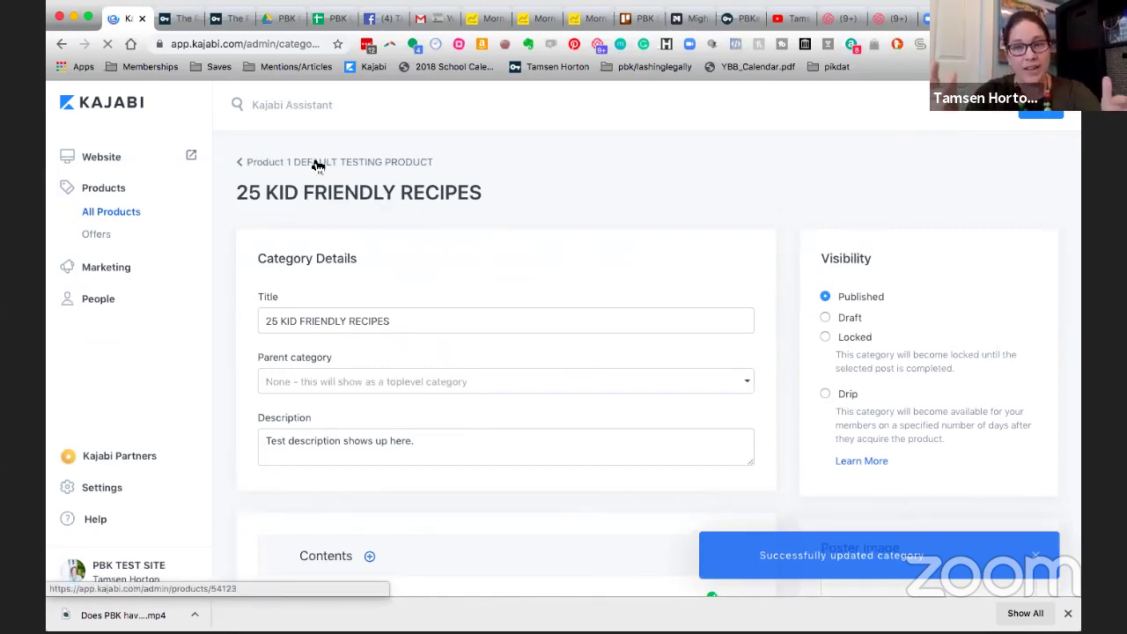
{"action": "left_click", "coordinate": [318, 168]}
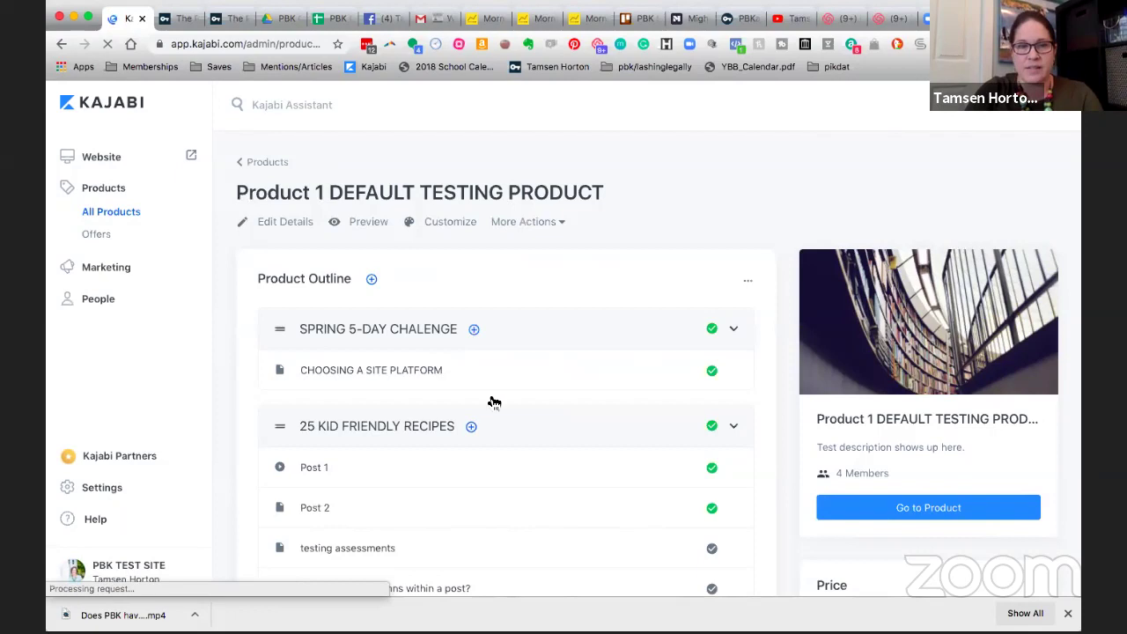
Set the 25 KID FRIENDLY RECIPES category to Draft and collapse its posts
{"action": "left_click", "coordinate": [713, 427]}
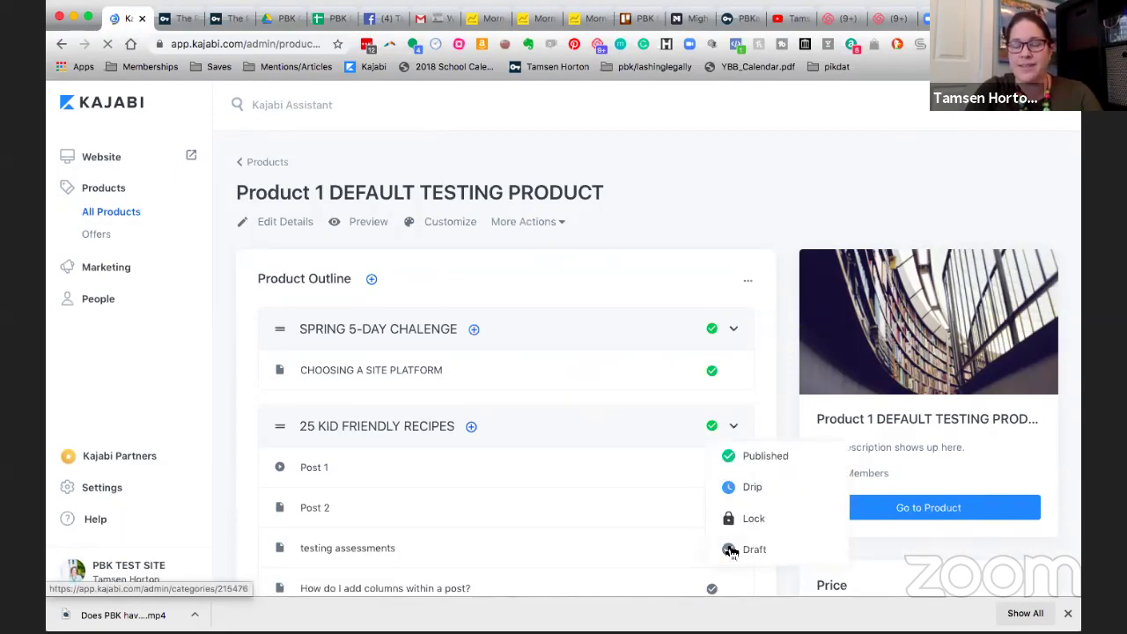
{"action": "left_click", "coordinate": [731, 550]}
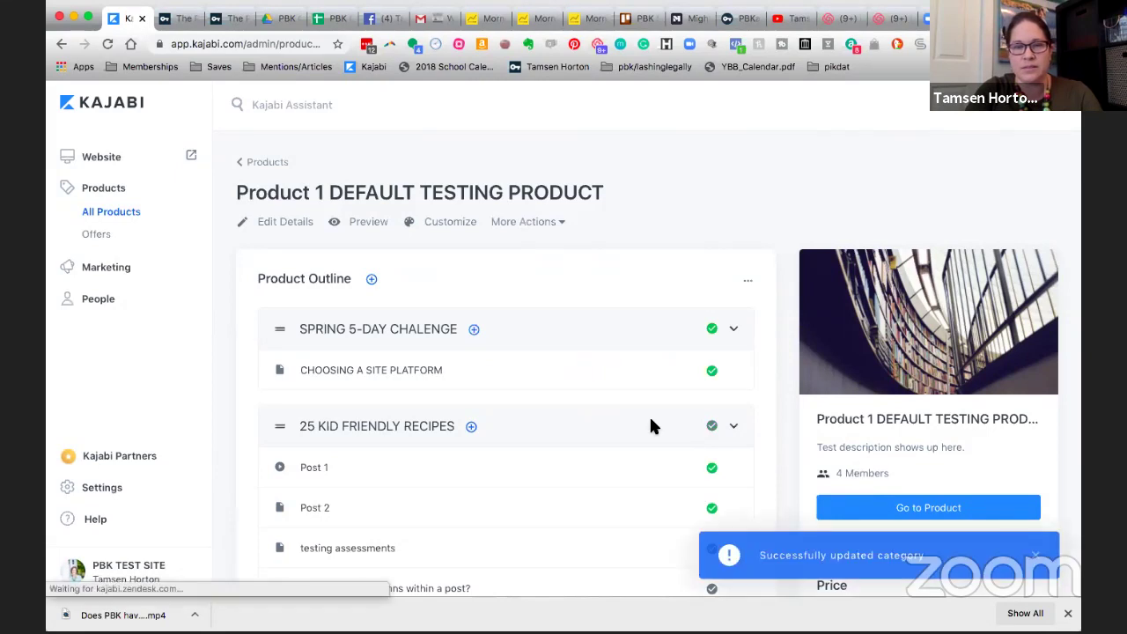
{"action": "left_click", "coordinate": [735, 427]}
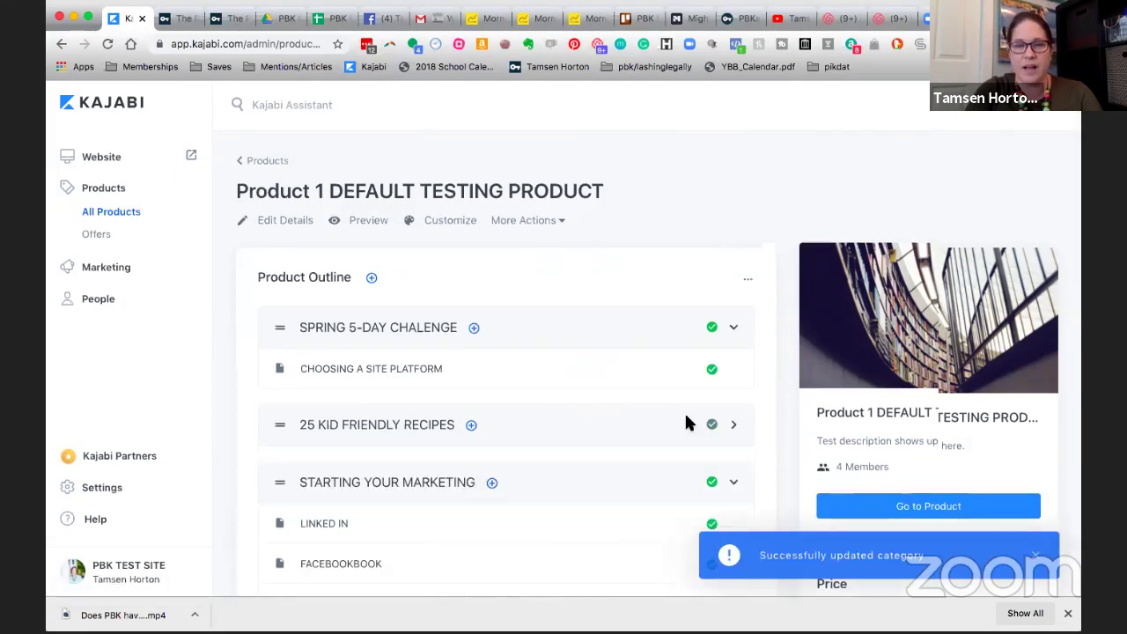
Set the STARTING YOUR MARKETING category to Draft and collapse its contents
{"action": "scroll", "coordinate": [688, 424], "scroll_direction": "down", "scroll_amount": 3}
{"action": "left_click", "coordinate": [712, 349]}
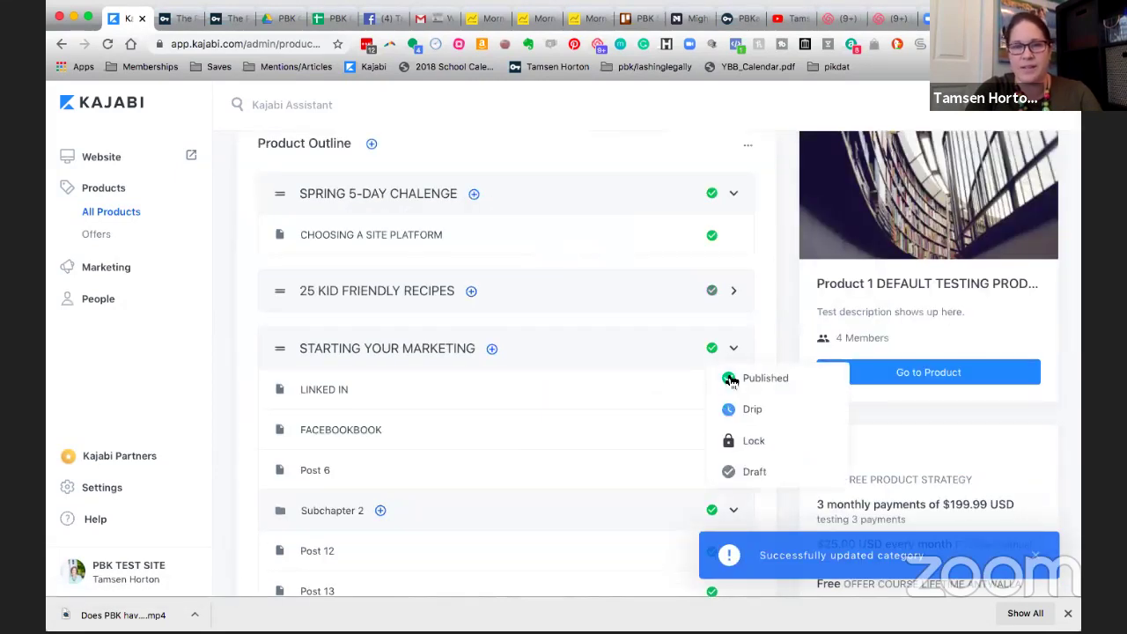
{"action": "left_click", "coordinate": [730, 378]}
{"action": "left_click", "coordinate": [713, 349]}
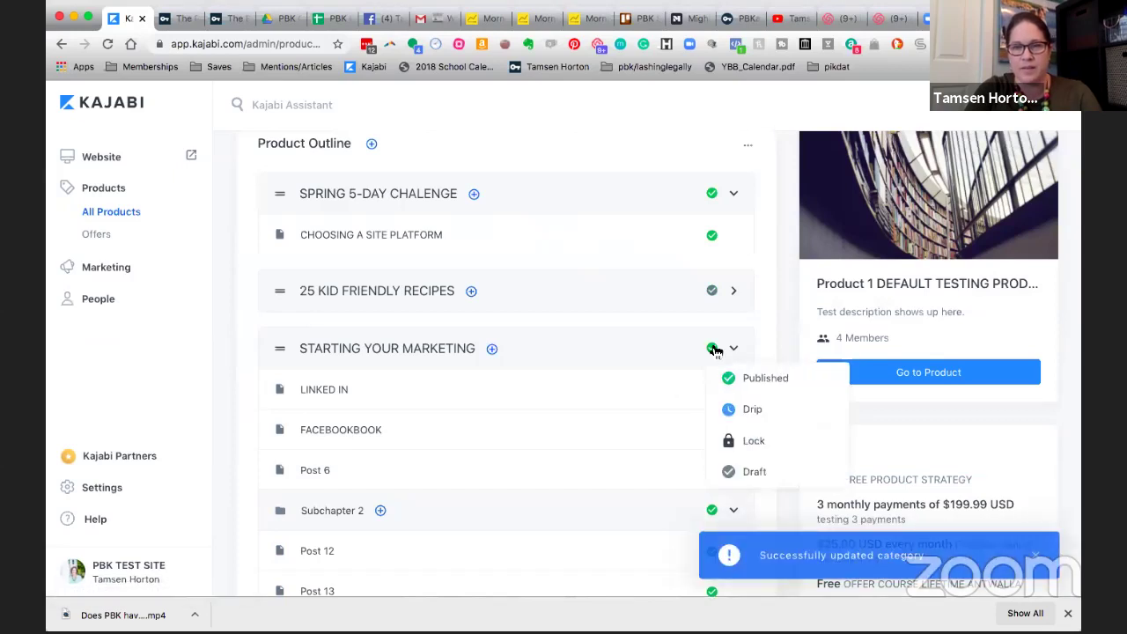
{"action": "left_click", "coordinate": [719, 468]}
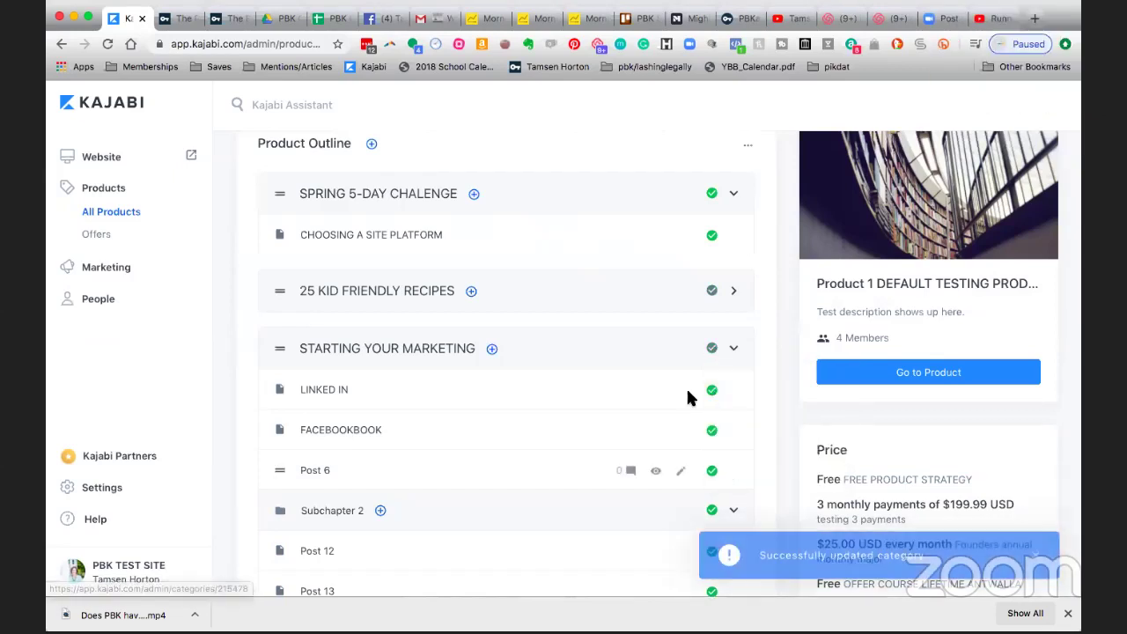
{"action": "scroll", "coordinate": [687, 395], "scroll_direction": "down", "scroll_amount": 2}
{"action": "left_click", "coordinate": [732, 246]}
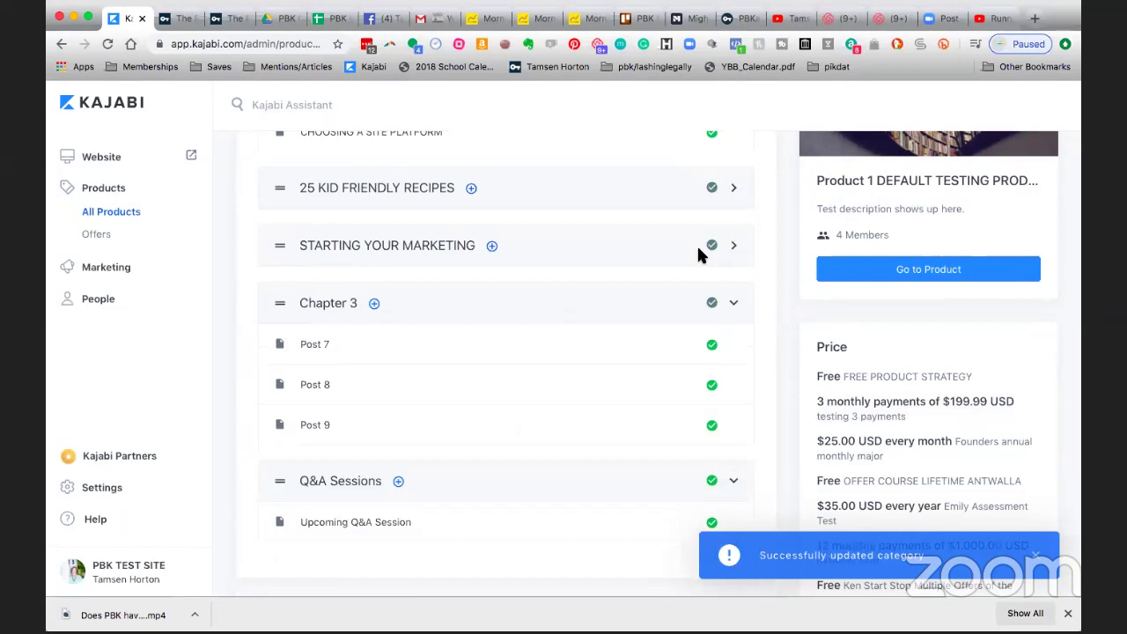
Set the Chapter 3 and Q&A Sessions categories to Draft and collapse both of them
{"action": "left_click", "coordinate": [712, 304]}
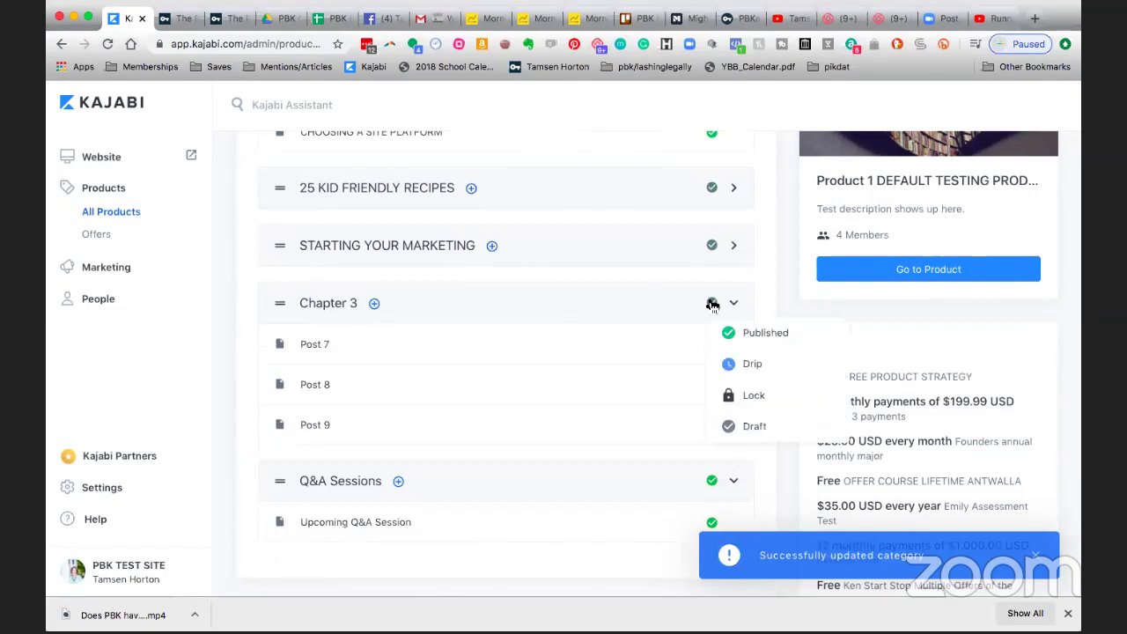
{"action": "left_click", "coordinate": [736, 427]}
{"action": "scroll", "coordinate": [675, 382], "scroll_direction": "down", "scroll_amount": 2}
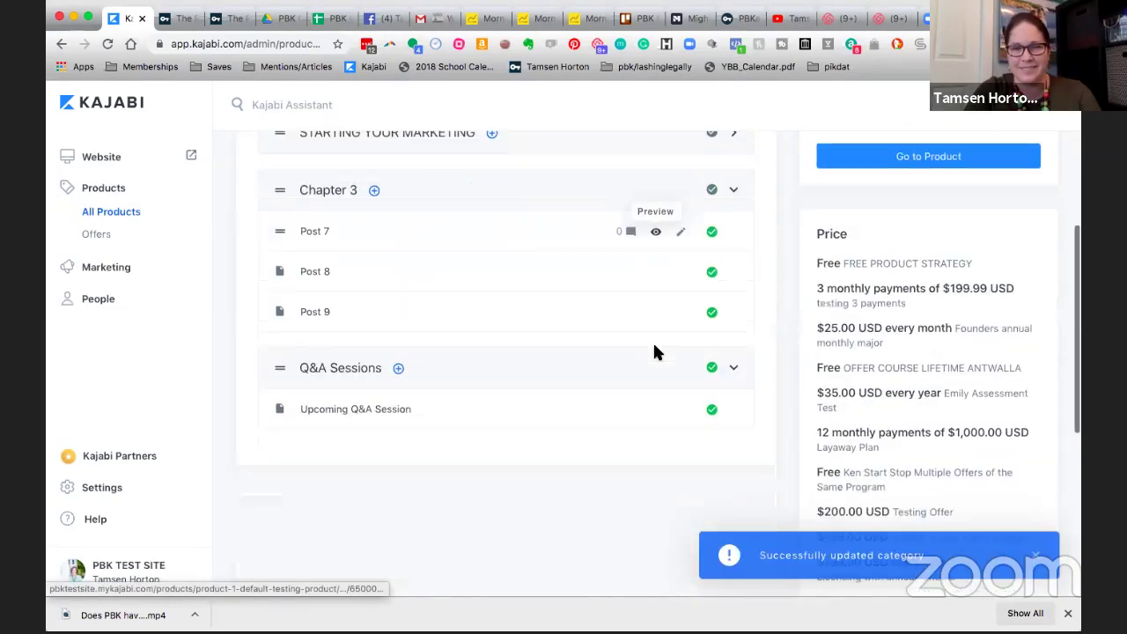
{"action": "scroll", "coordinate": [654, 348], "scroll_direction": "down", "scroll_amount": 1}
{"action": "left_click", "coordinate": [712, 357]}
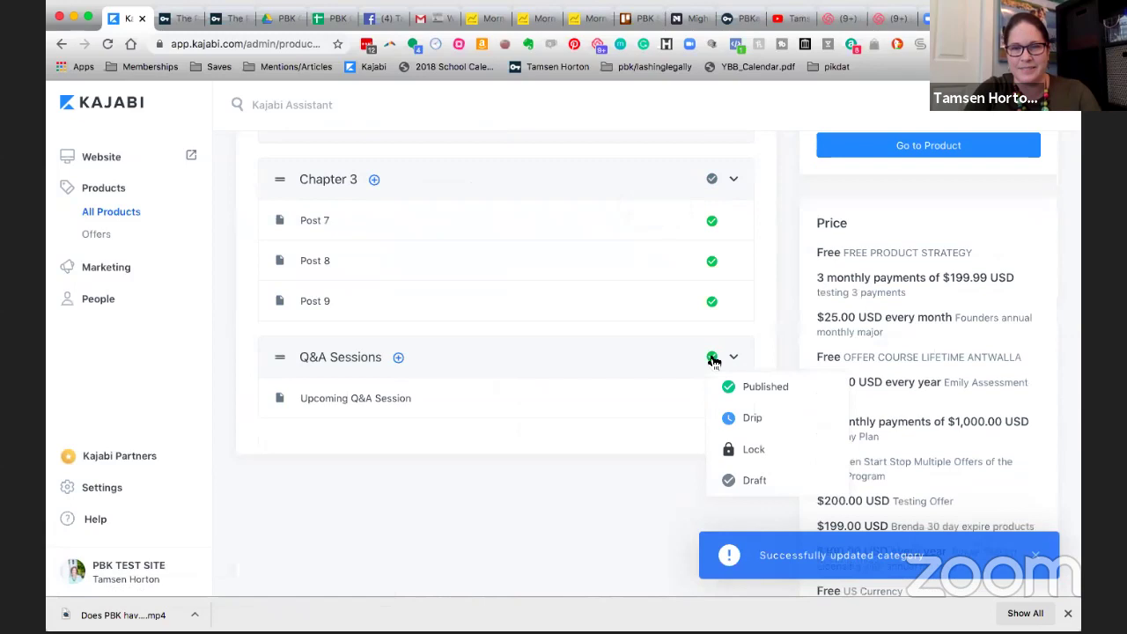
{"action": "left_click", "coordinate": [731, 483]}
{"action": "left_click", "coordinate": [734, 357]}
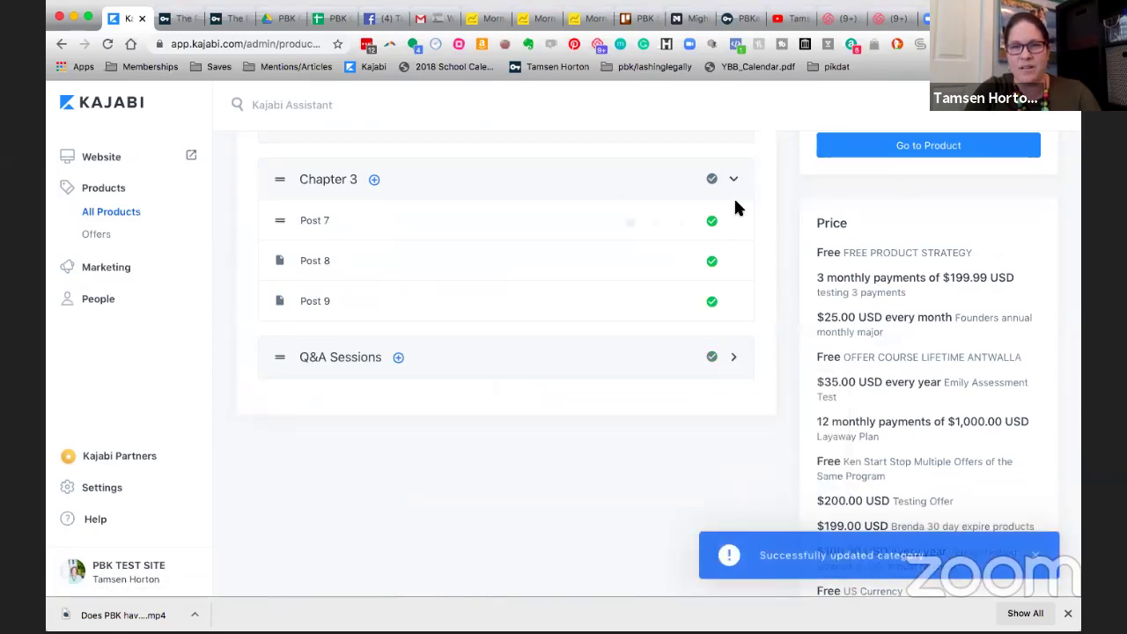
{"action": "left_click", "coordinate": [734, 181]}
Swap the live content by setting SPRING 5-DAY CHALENGE to Draft and 25 KID FRIENDLY RECIPES to Published
{"action": "scroll", "coordinate": [736, 183], "scroll_direction": "up", "scroll_amount": 5}
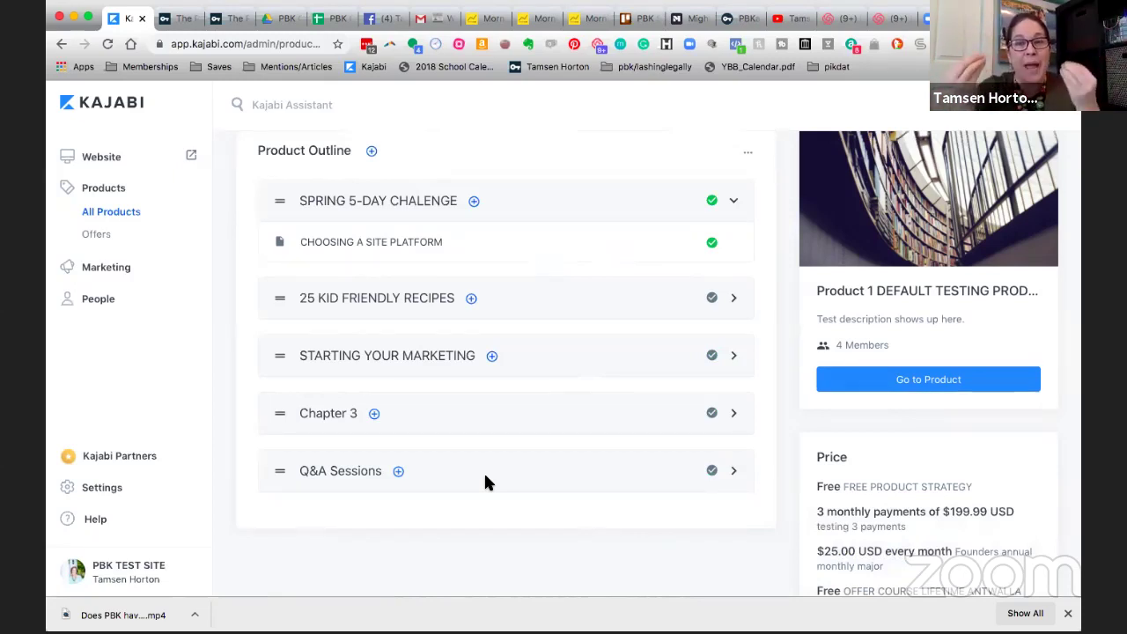
{"action": "left_click", "coordinate": [713, 201]}
{"action": "left_click", "coordinate": [727, 323]}
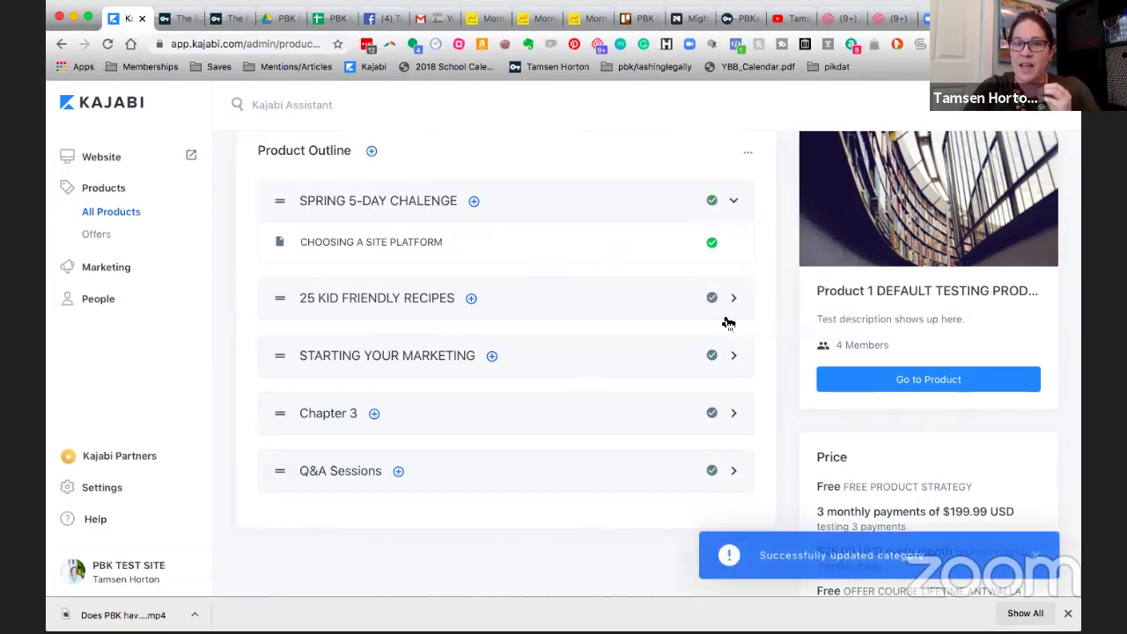
{"action": "left_click", "coordinate": [712, 297]}
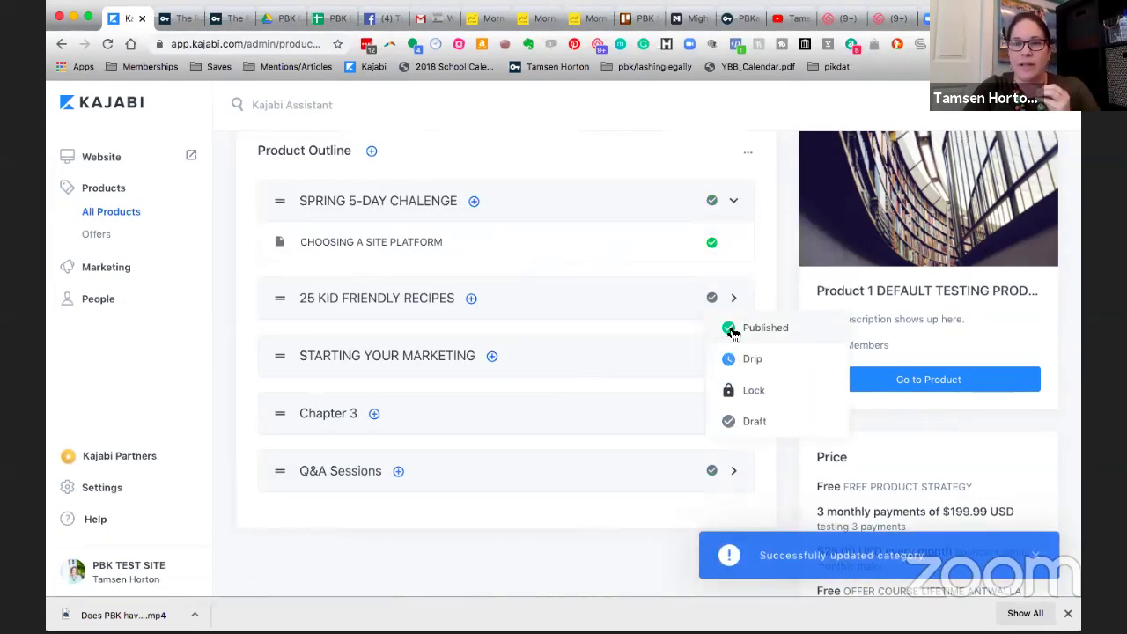
{"action": "left_click", "coordinate": [731, 330]}
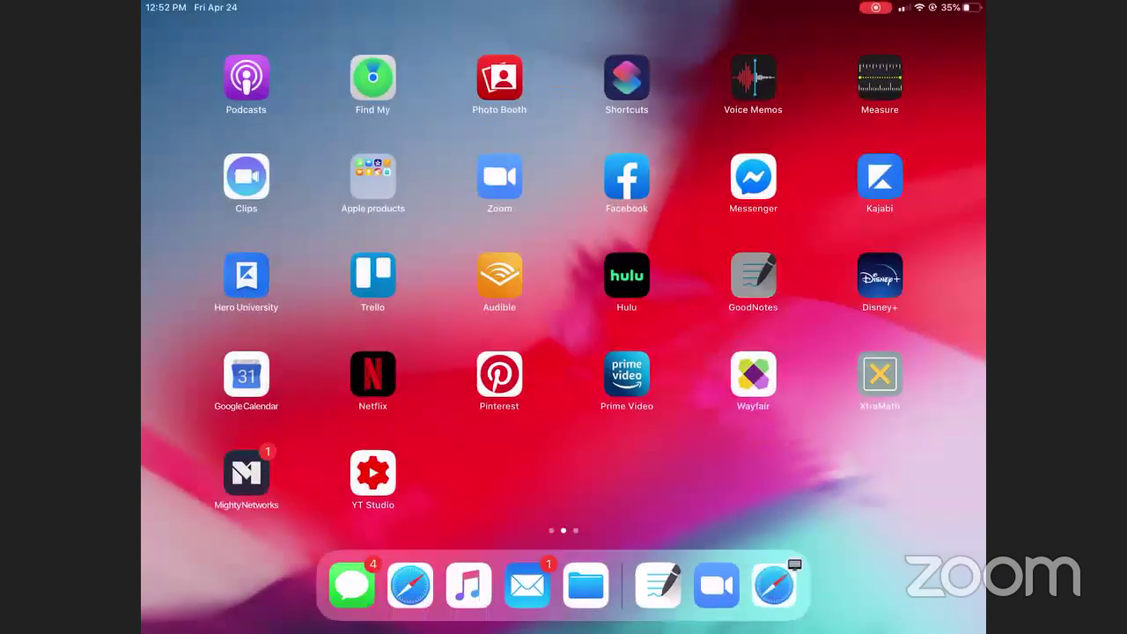
Switch to the GoodNotes diagram and use the laser pointer to outline the product box and a second box beside it
{"action": "left_click", "coordinate": [753, 275]}
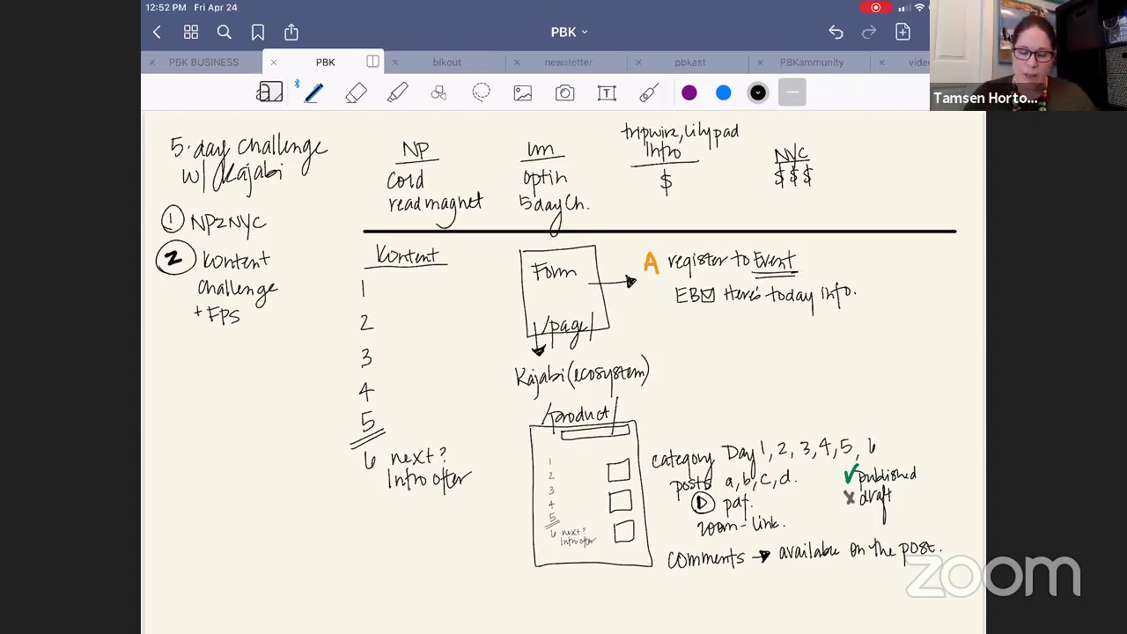
{"action": "left_click", "coordinate": [649, 93]}
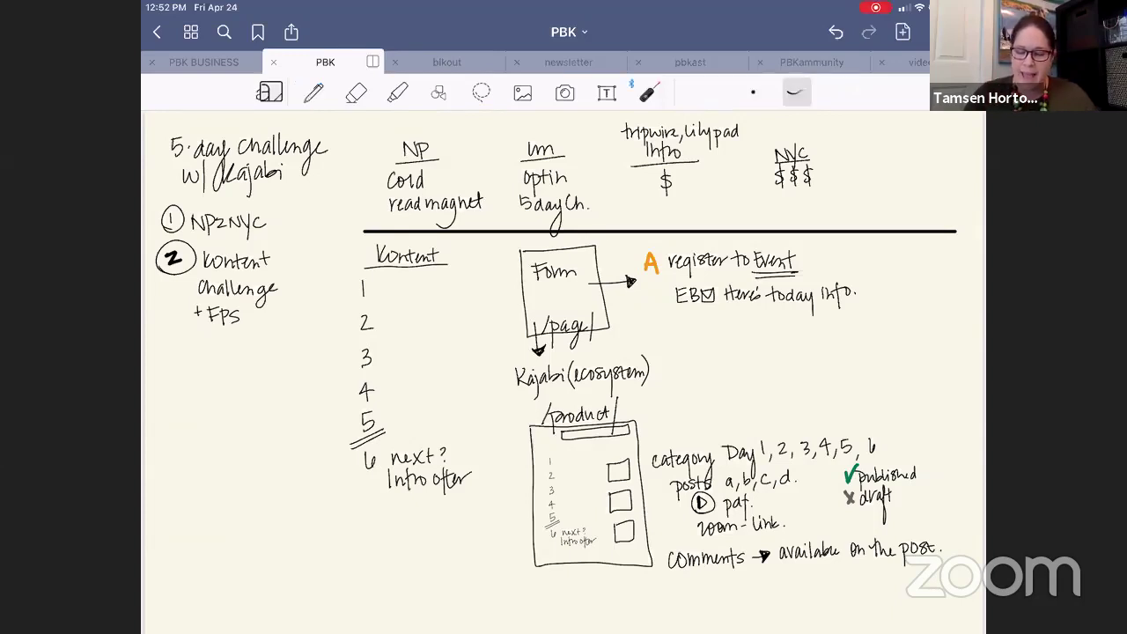
{"action": "mouse_move", "coordinate": [523, 414]}
{"action": "left_mouse_down"}
{"action": "mouse_move", "coordinate": [546, 574]}
{"action": "mouse_move", "coordinate": [662, 555]}
{"action": "mouse_move", "coordinate": [636, 411]}
{"action": "mouse_move", "coordinate": [521, 413]}
{"action": "left_mouse_up"}
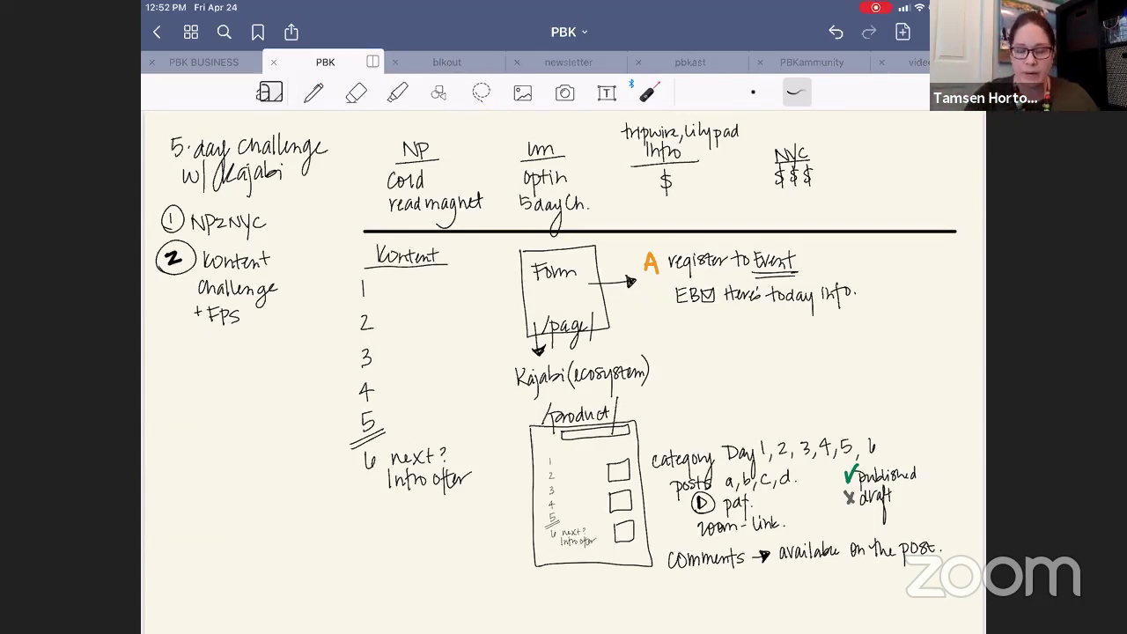
{"action": "mouse_move", "coordinate": [401, 407]}
{"action": "left_mouse_down"}
{"action": "mouse_move", "coordinate": [402, 458]}
{"action": "mouse_move", "coordinate": [502, 572]}
{"action": "mouse_move", "coordinate": [504, 405]}
{"action": "mouse_move", "coordinate": [402, 408]}
{"action": "left_mouse_up"}
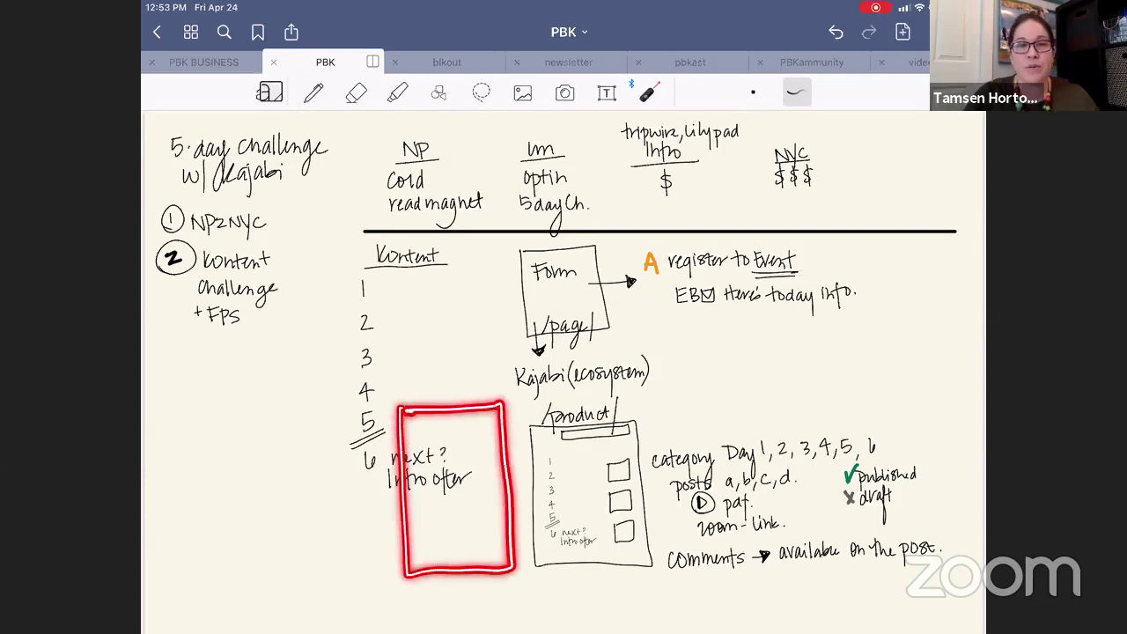